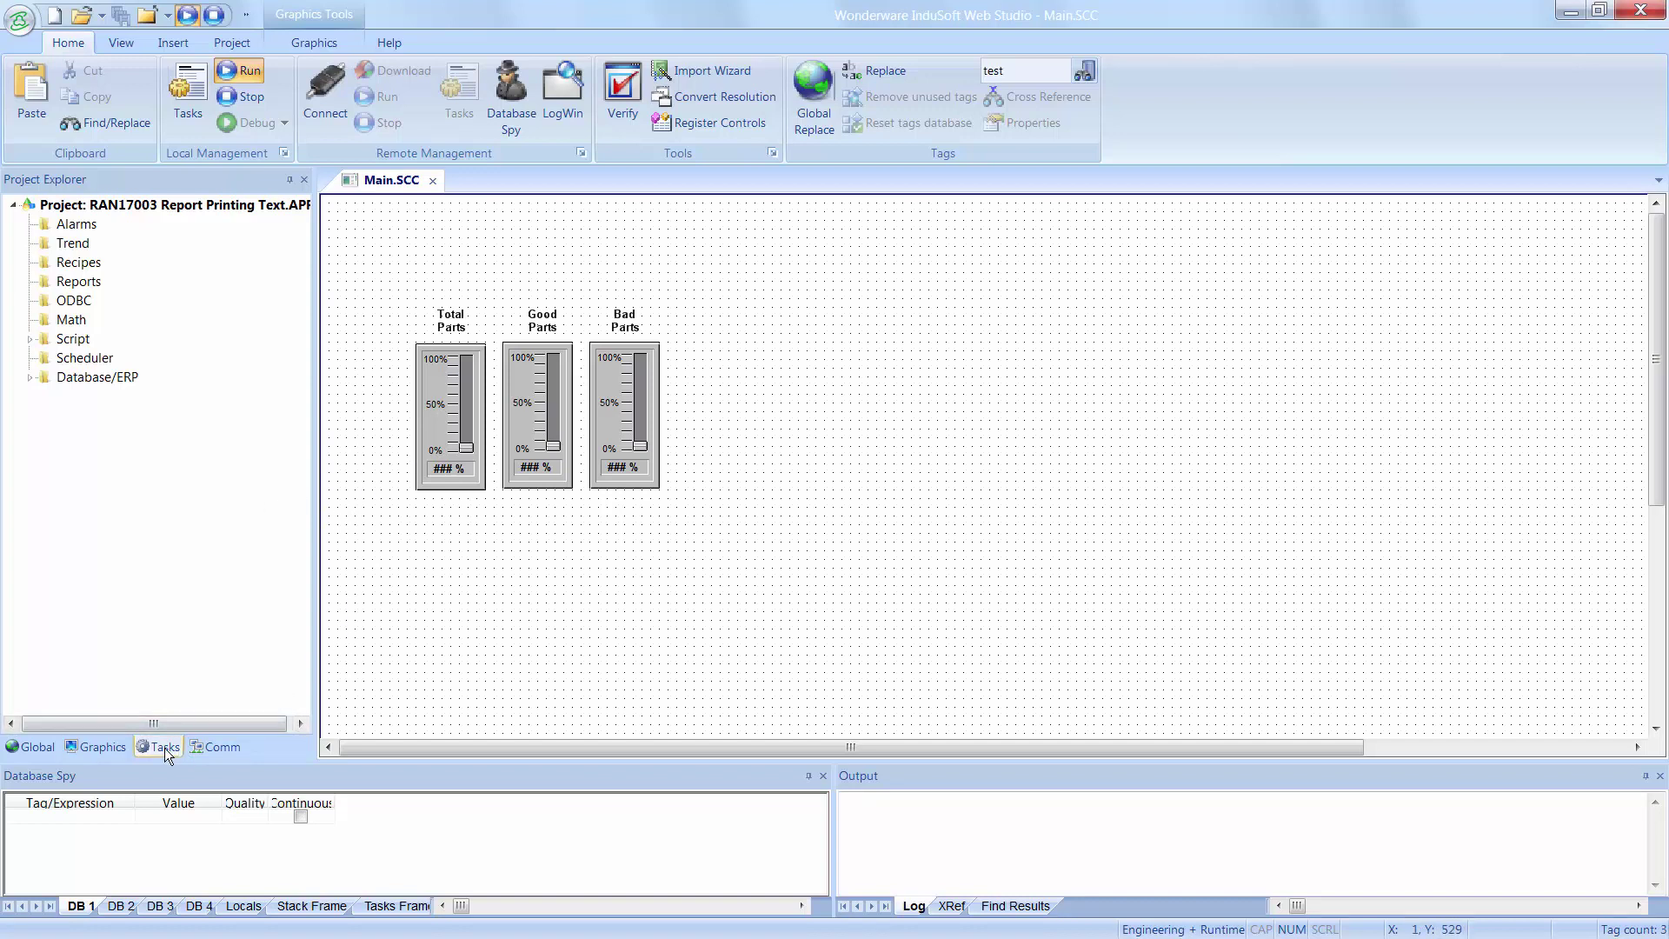
- Switch Project Explorer to the Tasks tree and select the Reports task group
{"action": "left_click", "coordinate": [95, 745]}
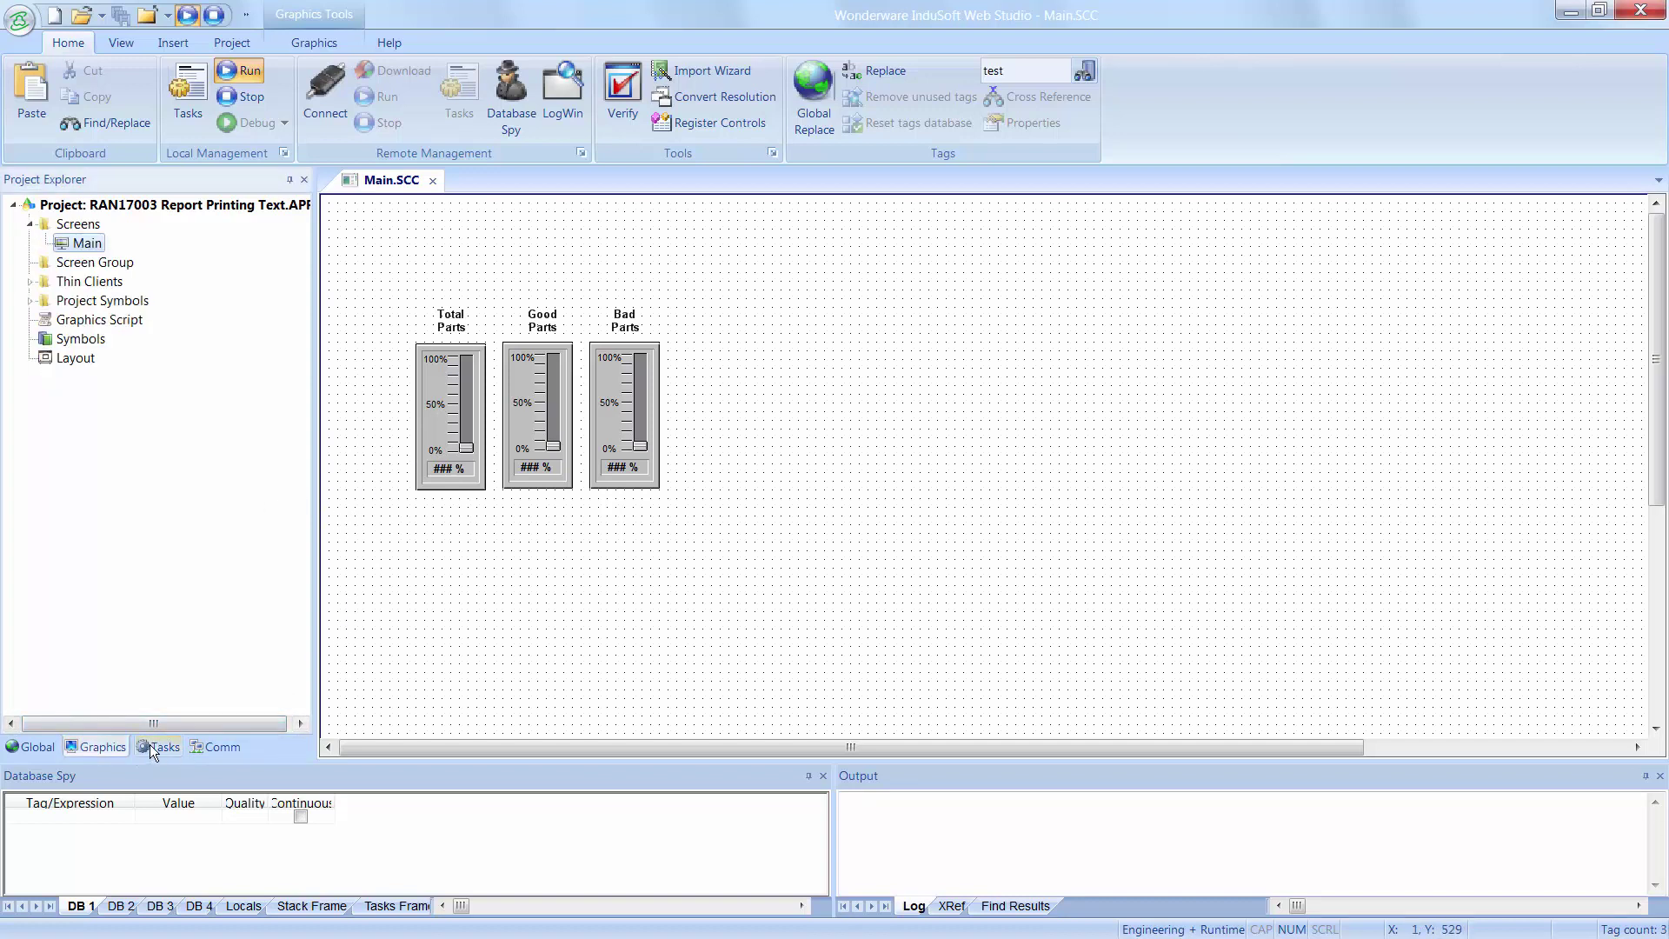
{"action": "left_click", "coordinate": [157, 746]}
{"action": "left_click", "coordinate": [72, 281]}
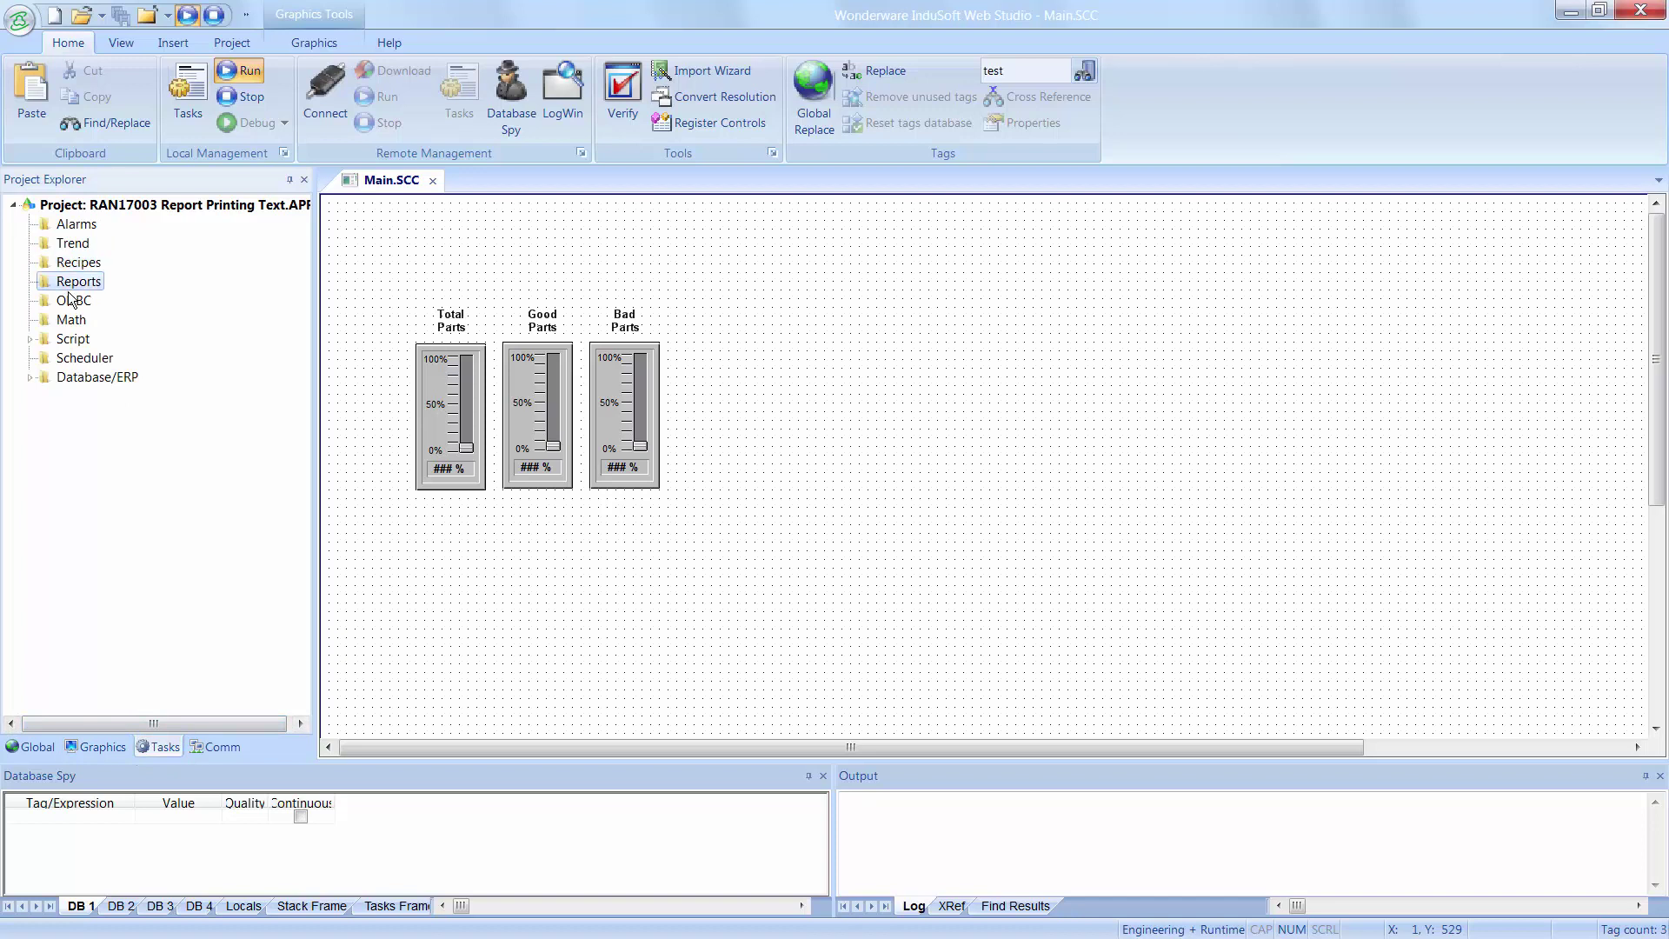
- Insert a new report with description Production Report and output file {ReportName}.txt
{"action": "right_click", "coordinate": [71, 284]}
{"action": "left_click", "coordinate": [117, 303]}
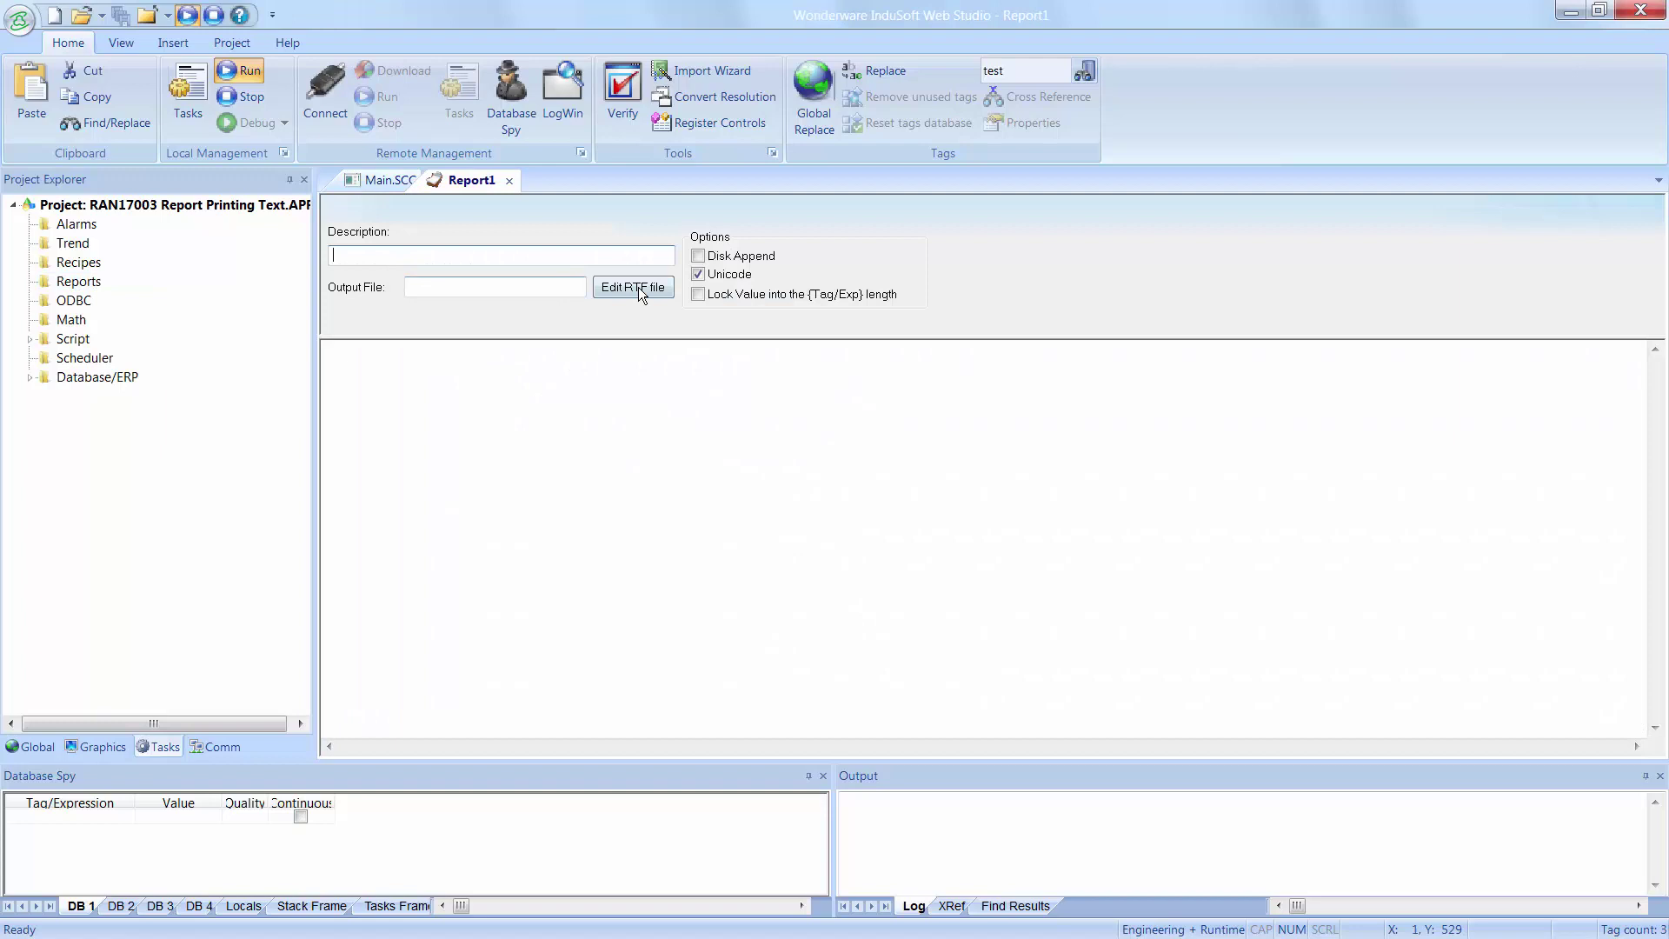
{"action": "type", "text": "Production Report"}
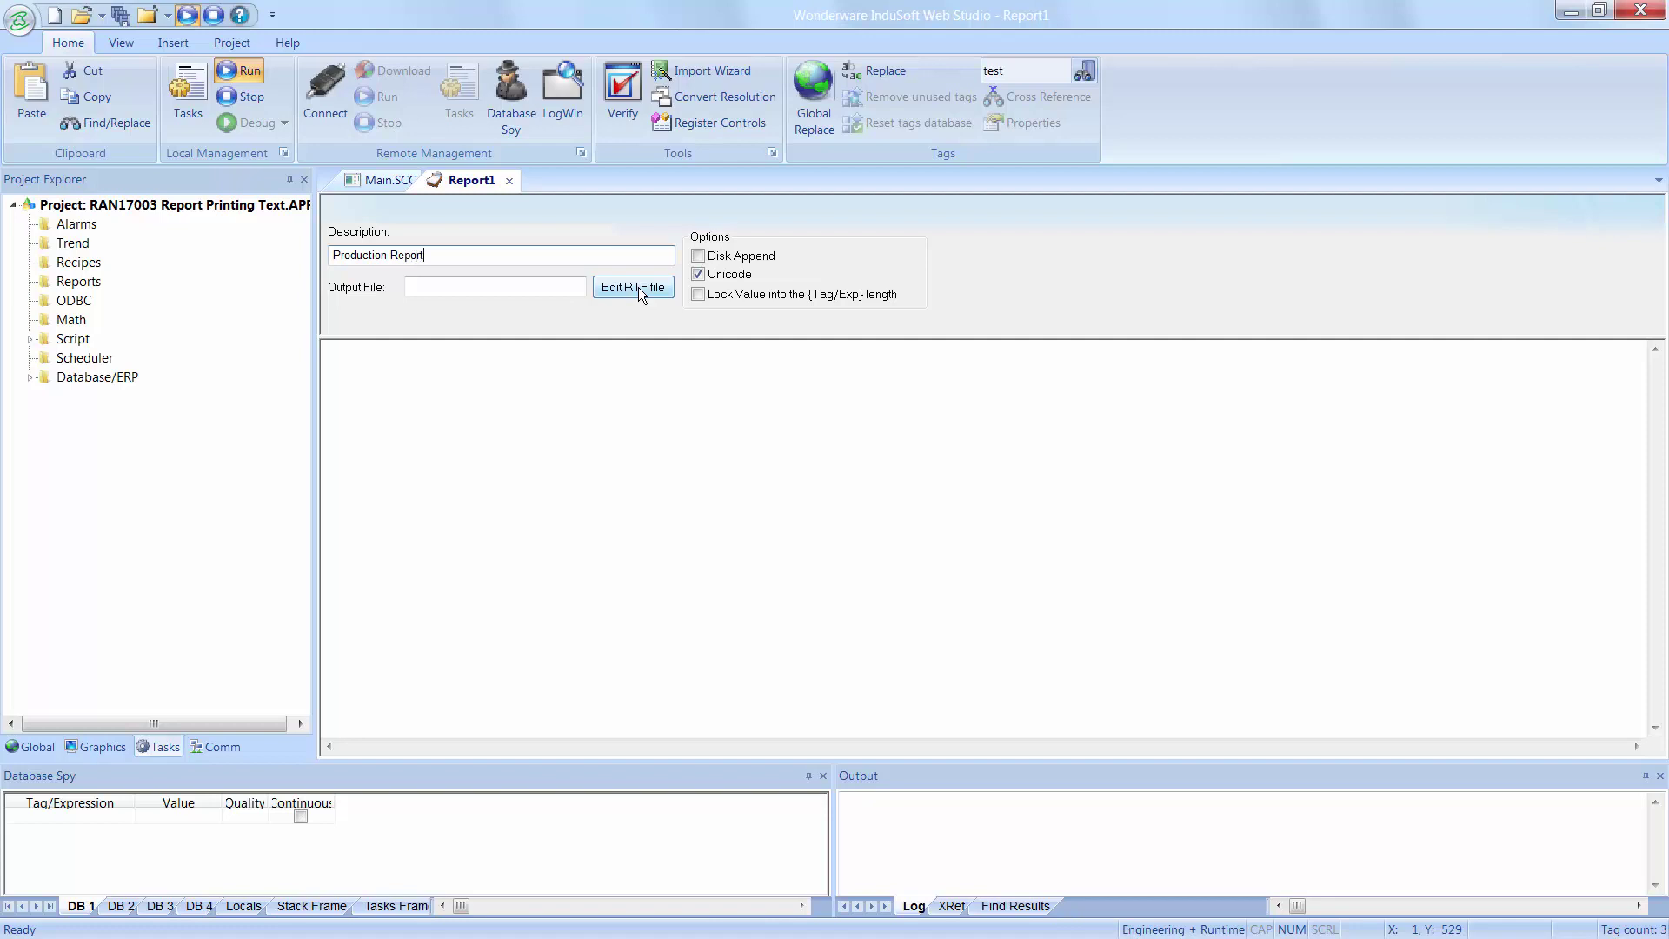
{"action": "left_click", "coordinate": [479, 290]}
{"action": "type", "text": "Pro"}
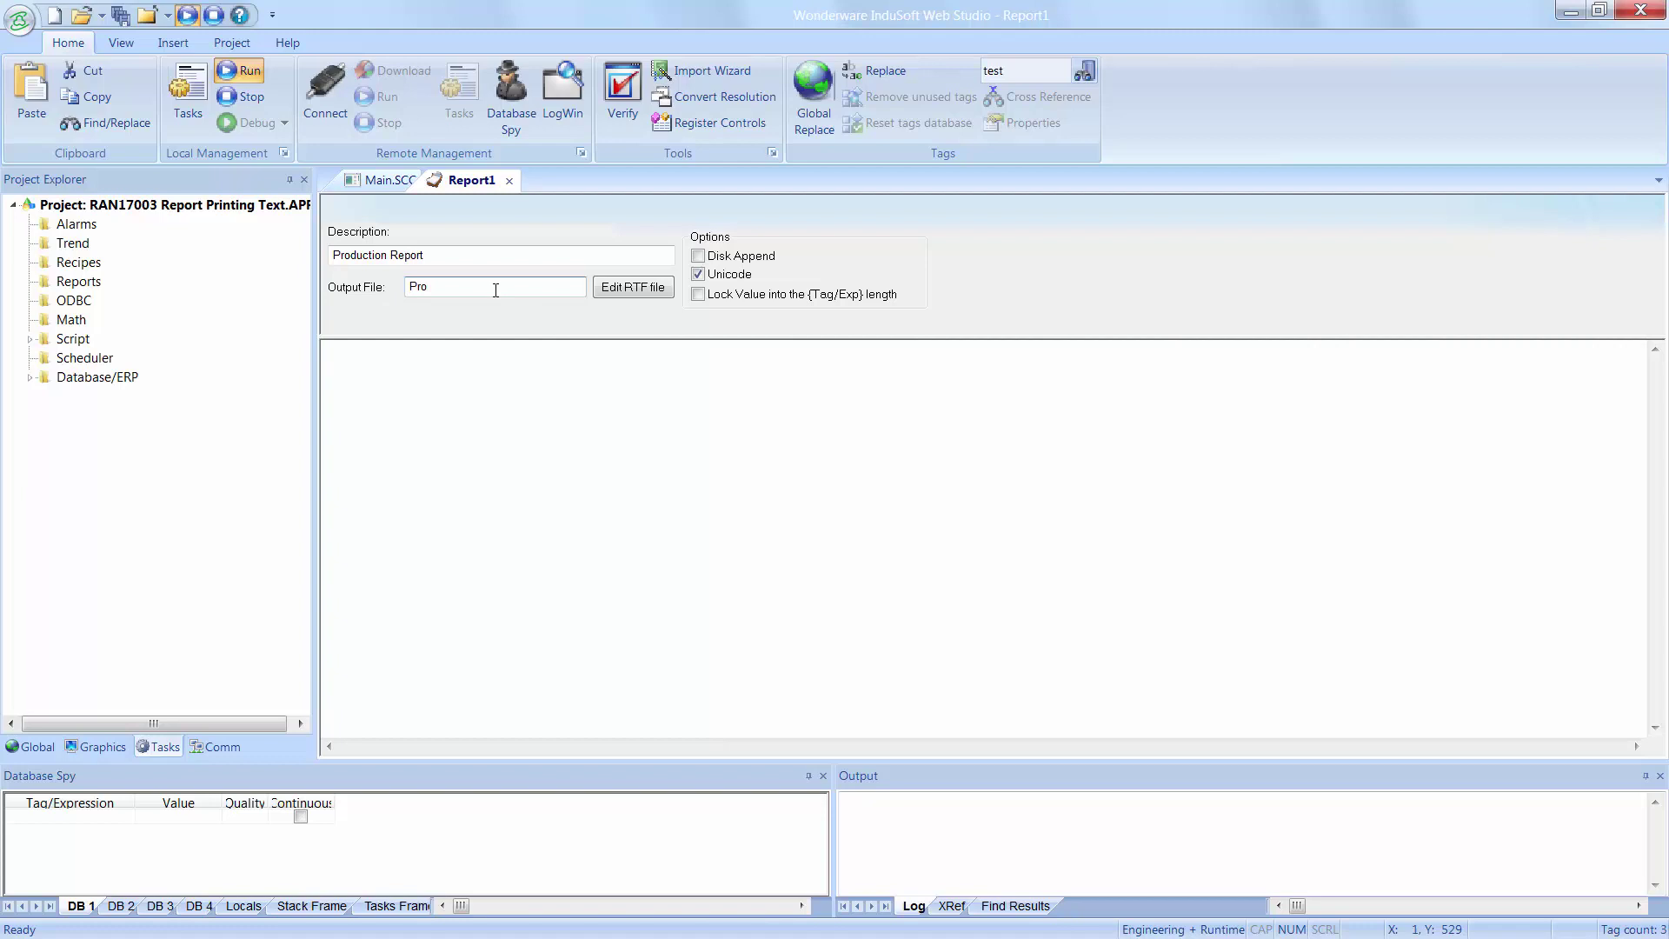
{"action": "type", "text": "duction"}
{"action": "type", "text": "Rep"}
{"action": "type", "text": "ort"}
{"action": "key", "text": "BackSpace"}
{"action": "key", "text": "BackSpace"}
{"action": "key", "text": "BackSpace"}
{"action": "key", "text": "BackSpace"}
{"action": "key", "text": "BackSpace"}
{"action": "key", "text": "BackSpace"}
{"action": "key", "text": "BackSpace"}
{"action": "key", "text": "BackSpace"}
{"action": "key", "text": "BackSpace"}
{"action": "key", "text": "BackSpace"}
{"action": "key", "text": "BackSpace"}
{"action": "key", "text": "BackSpace"}
{"action": "key", "text": "BackSpace"}
{"action": "key", "text": "BackSpace"}
{"action": "key", "text": "BackSpace"}
{"action": "key", "text": "BackSpace"}
{"action": "type", "text": "{ReportName"}
{"action": "type", "text": ".txt"}
- Accept creating the missing ReportName tag and define it as a String
{"action": "left_click", "coordinate": [427, 368]}
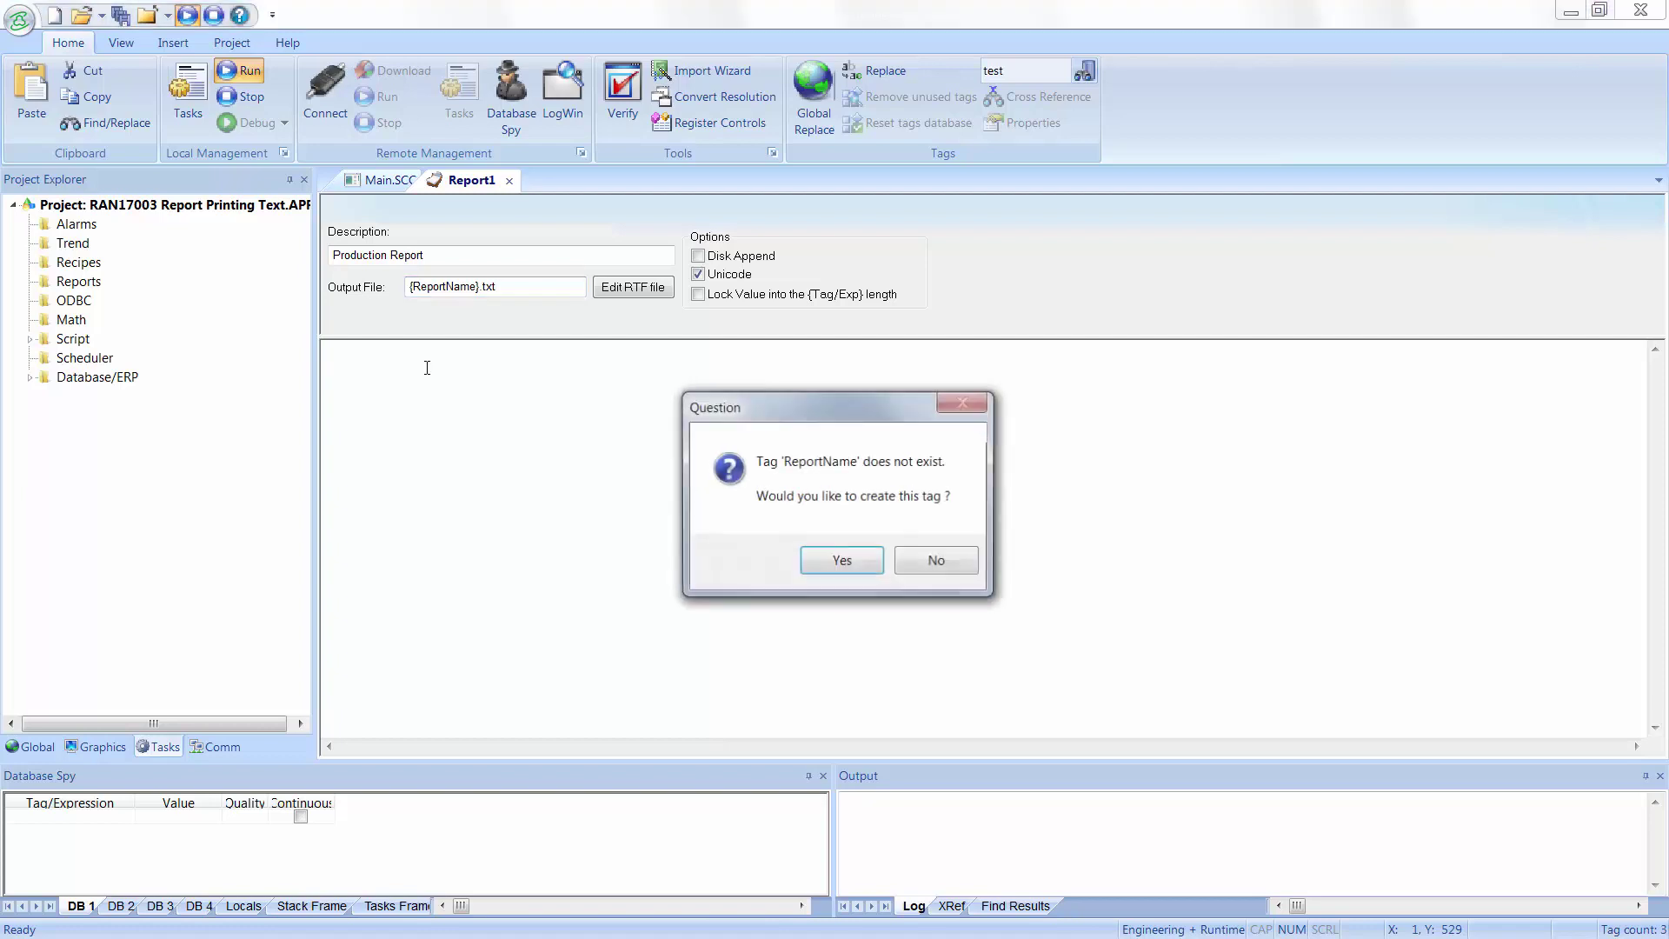
{"action": "left_click", "coordinate": [833, 562]}
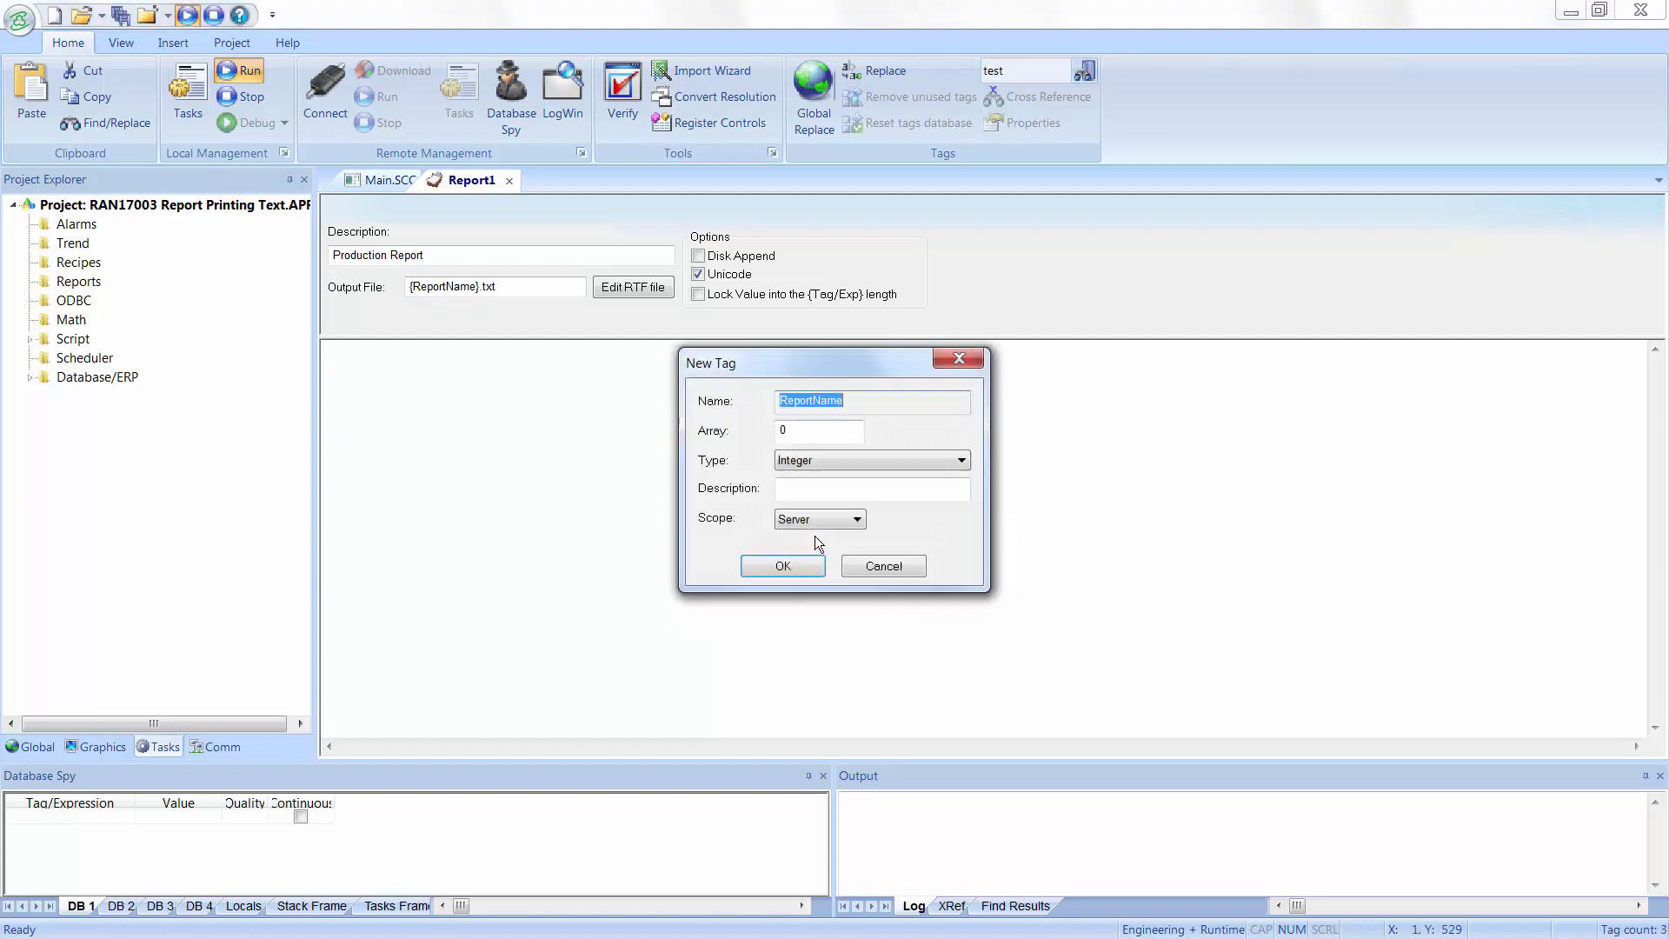
{"action": "left_click", "coordinate": [811, 462]}
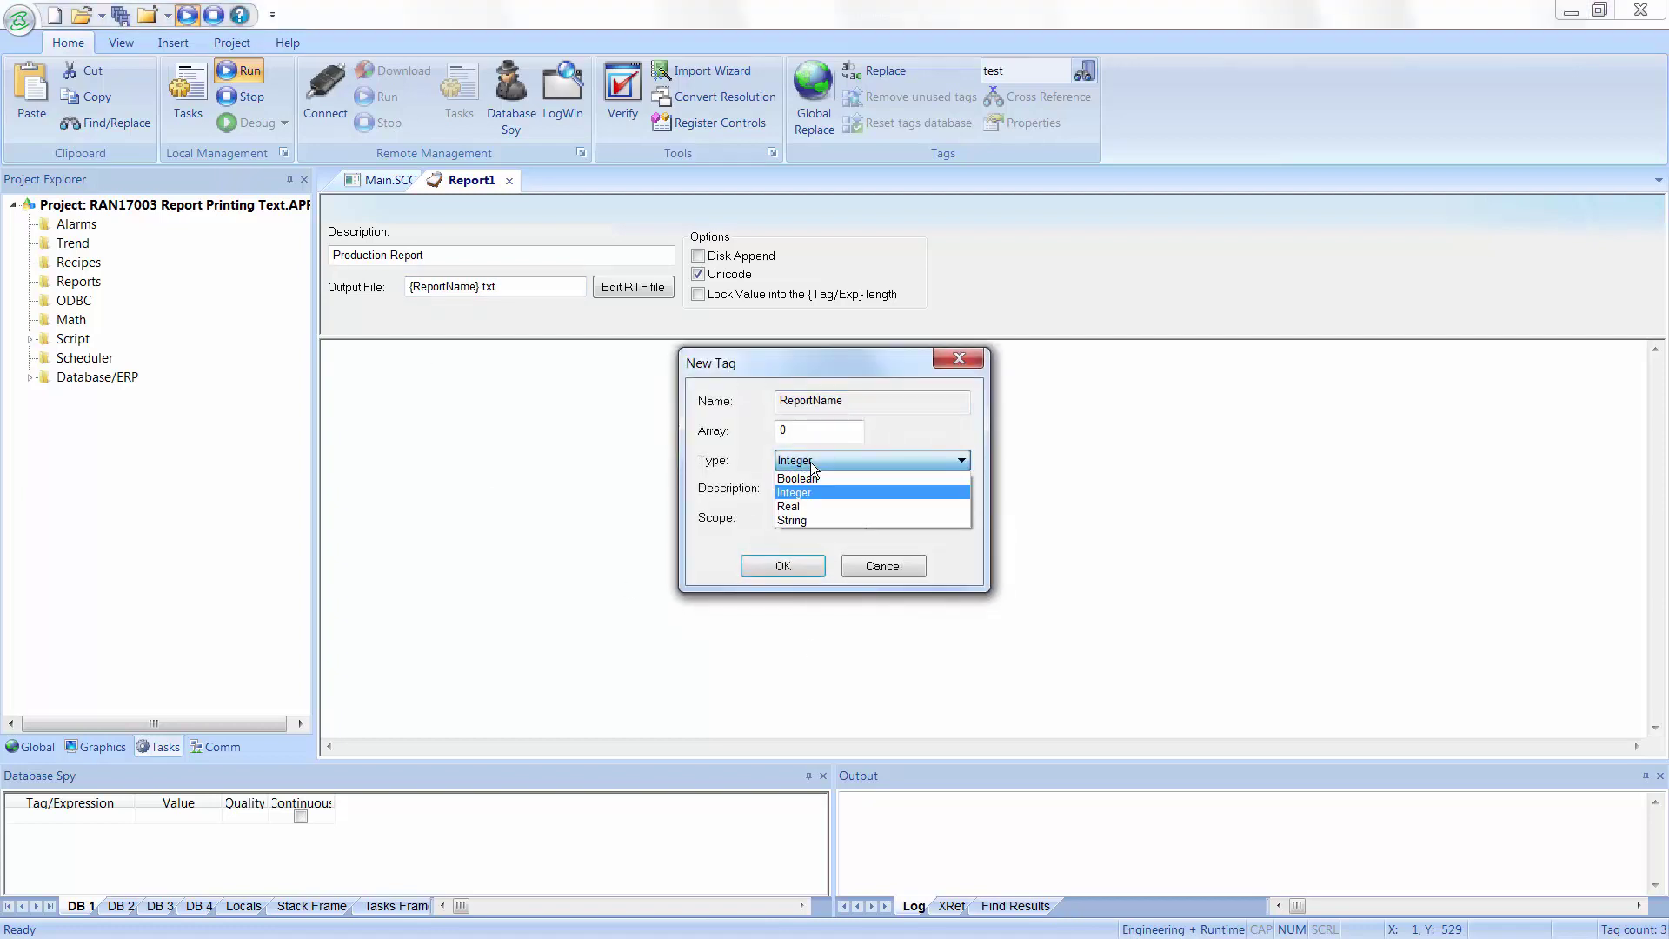
{"action": "left_click", "coordinate": [802, 516]}
{"action": "left_click", "coordinate": [794, 566]}
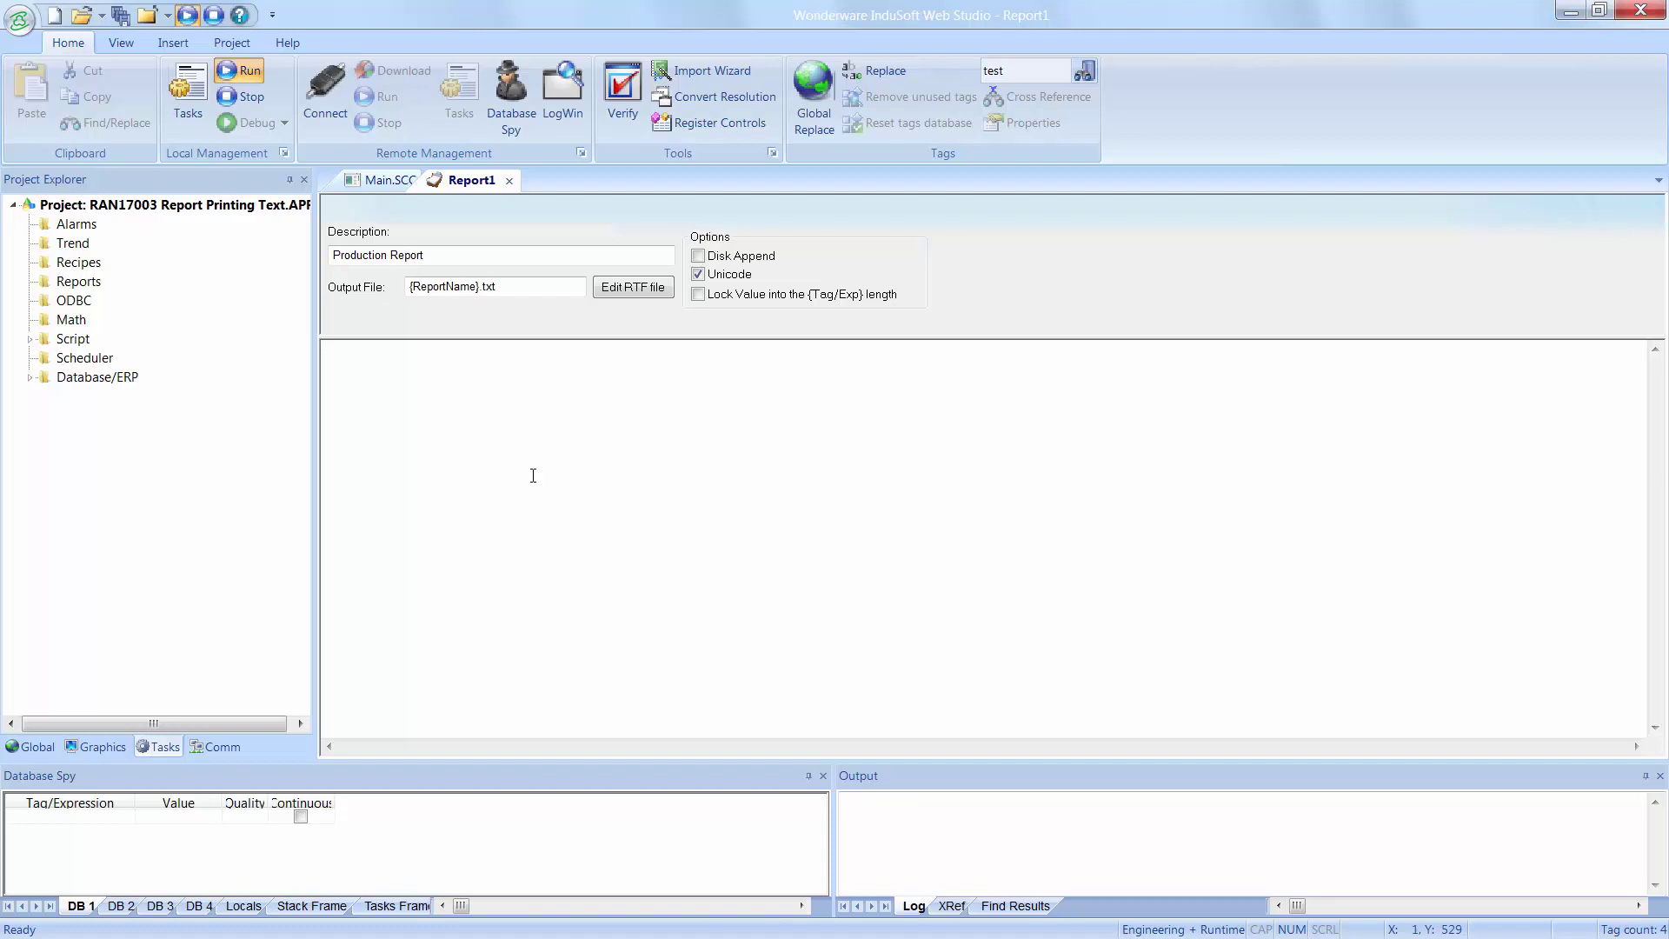
- Type the Production Report heading, then Date: {Date} and Time: {Time} lines in the report body
{"action": "type", "text": "Production Report"}
{"action": "key", "text": "Return"}
{"action": "type", "text": "Date"}
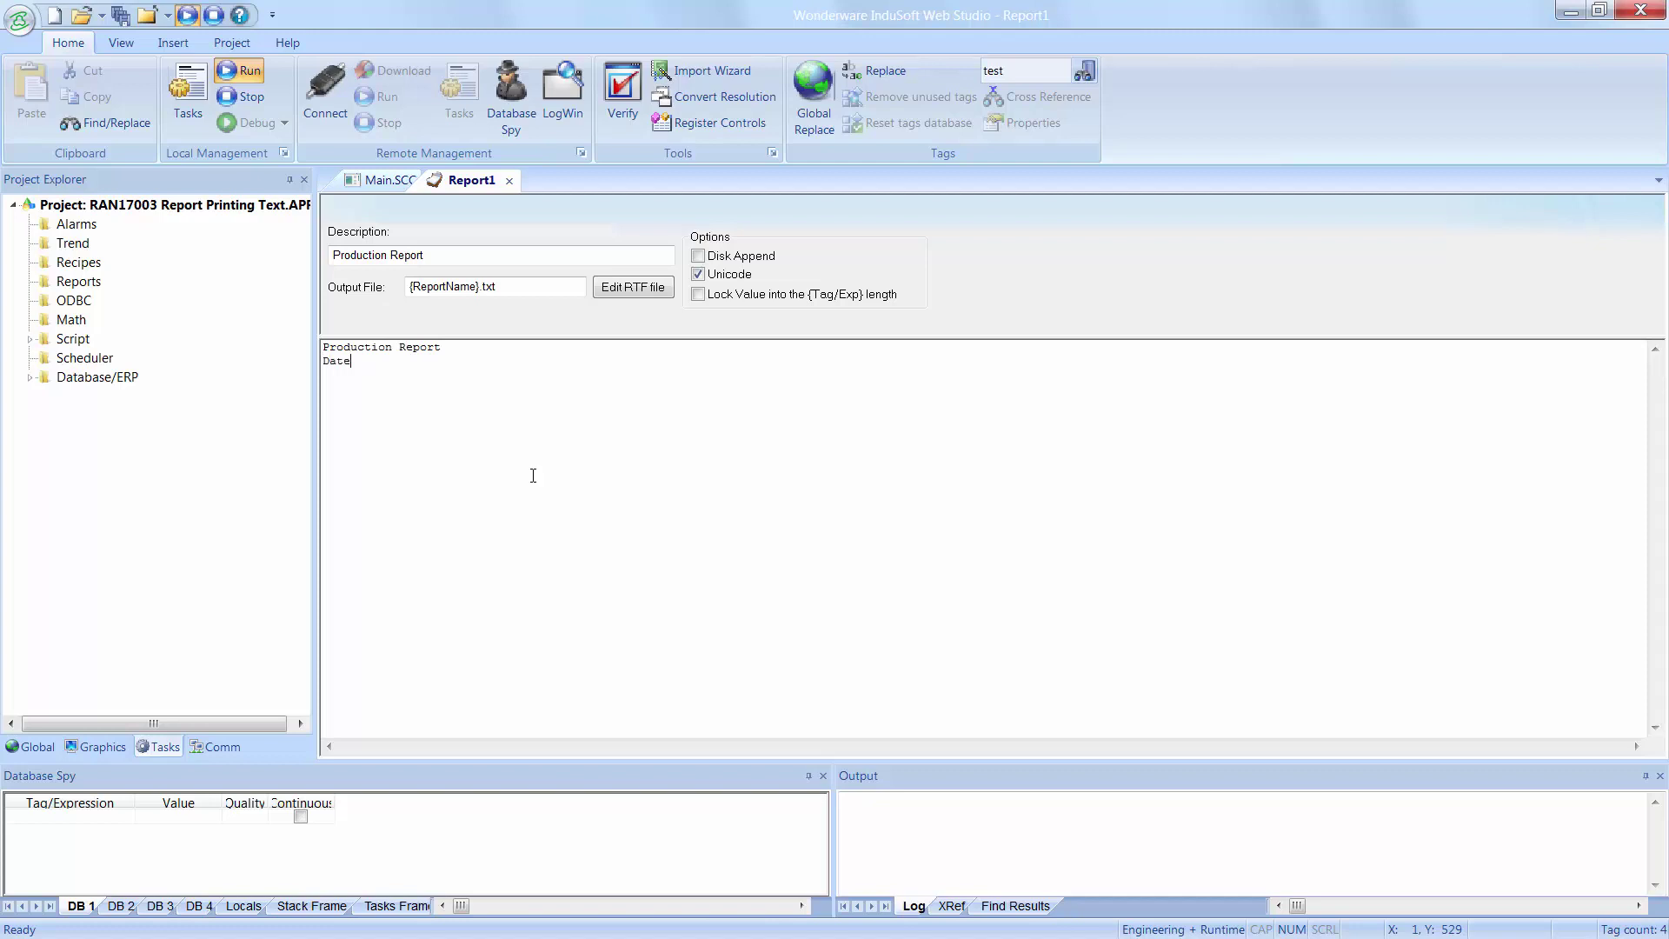
{"action": "type", "text": ": {"}
{"action": "type", "text": "D"}
{"action": "type", "text": "a"}
{"action": "type", "text": "ta"}
{"action": "type", "text": "T"}
{"action": "type", "text": "ime"}
{"action": "type", "text": ": {Time"}
- Add Total Parts {TotalParts}, Good Parts {GoodParts} and Bad Parts {Badparts} lines to the report body
{"action": "type", "text": "Total"}
{"action": "type", "text": " Parts"}
{"action": "type", "text": " {TotalPart"}
{"action": "type", "text": "s} "}
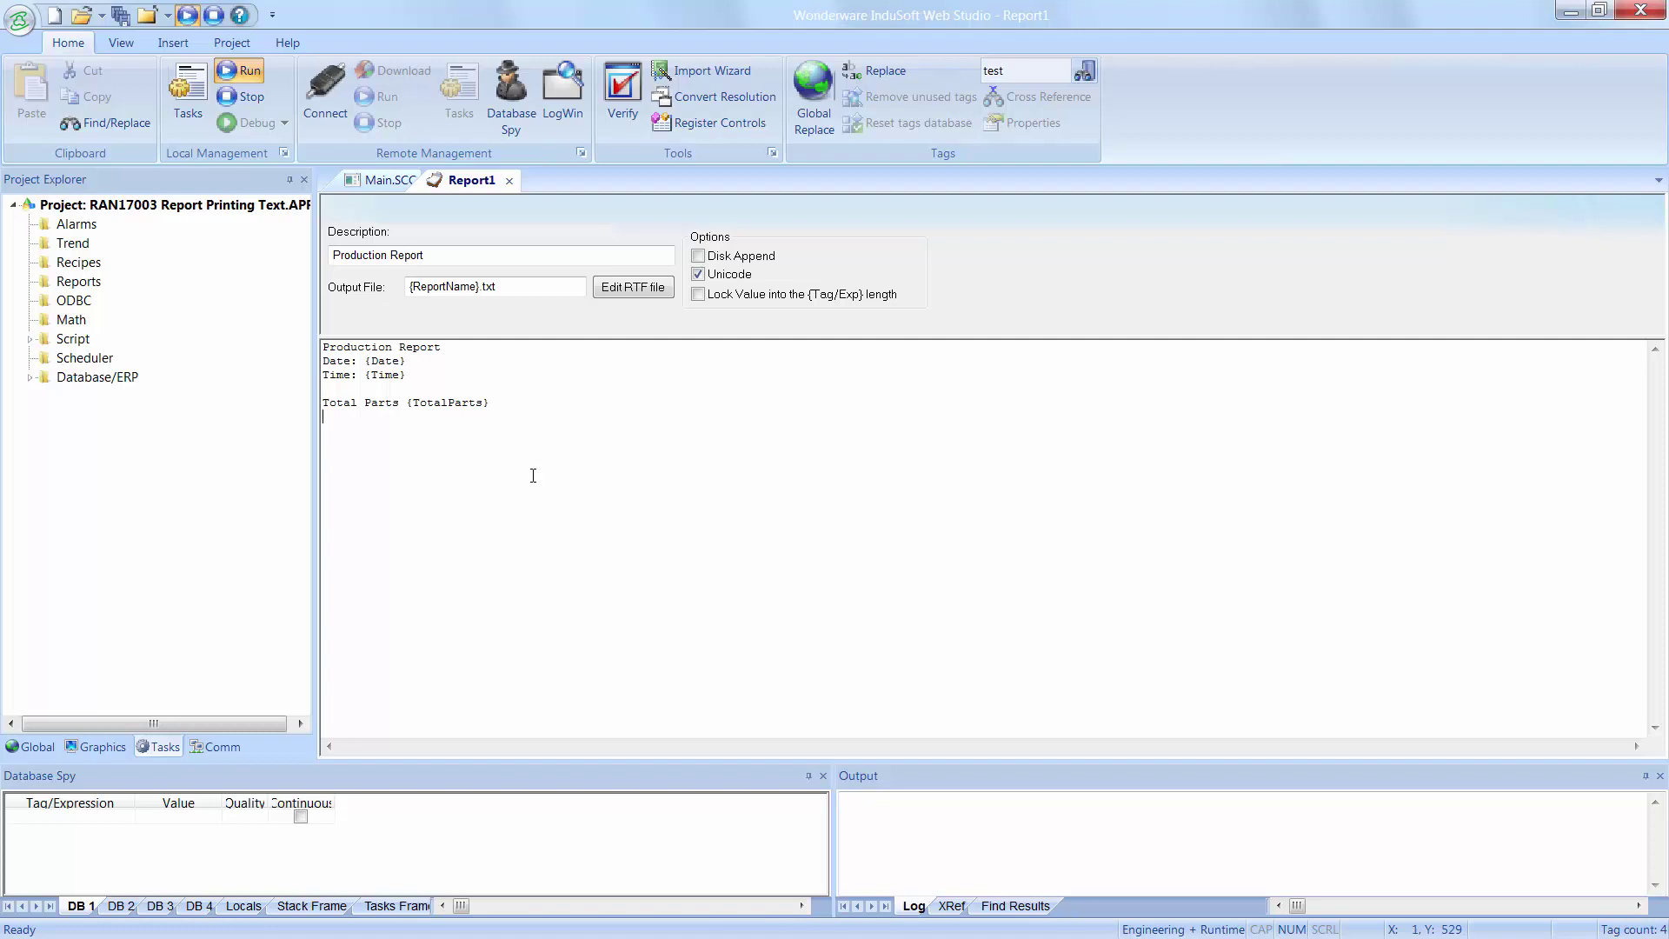
{"action": "type", "text": "Good Parts"}
{"action": "type", "text": " {"}
{"action": "type", "text": "GoodPar"}
{"action": "type", "text": "ts"}
{"action": "type", "text": "}"}
{"action": "type", "text": "Bad"}
{"action": "type", "text": "Parts"}
{"action": "type", "text": " {"}
{"action": "type", "text": "Bad"}
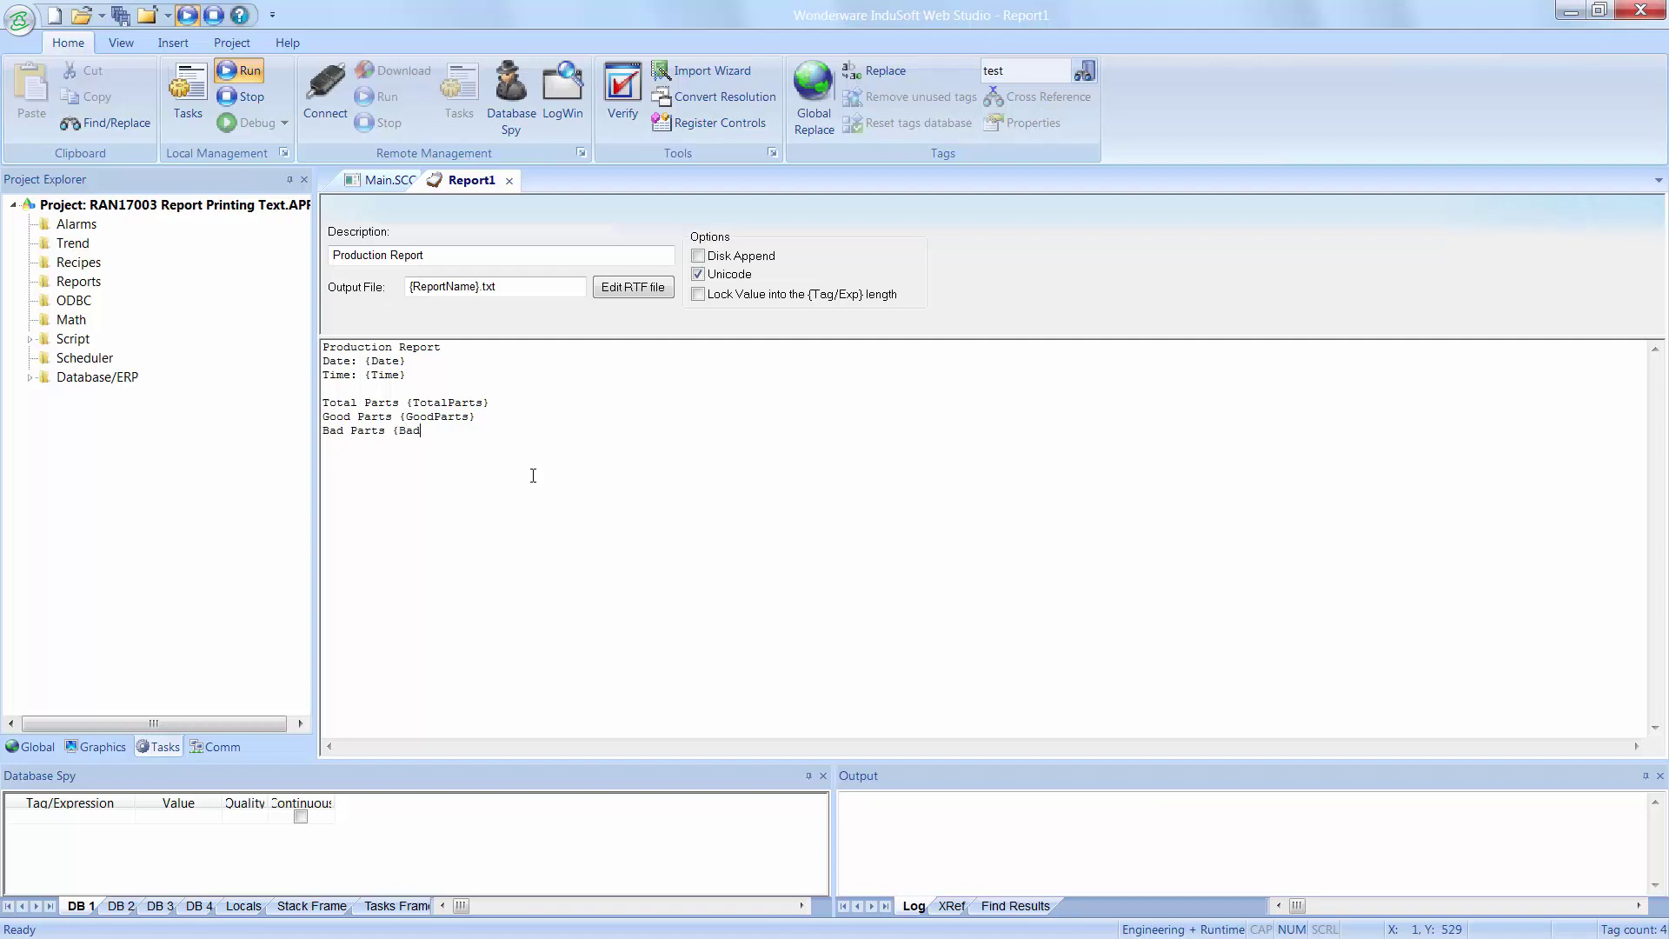
{"action": "type", "text": "parts}"}
{"action": "left_click_drag", "start_coordinate": [422, 374], "coordinate": [317, 348]}
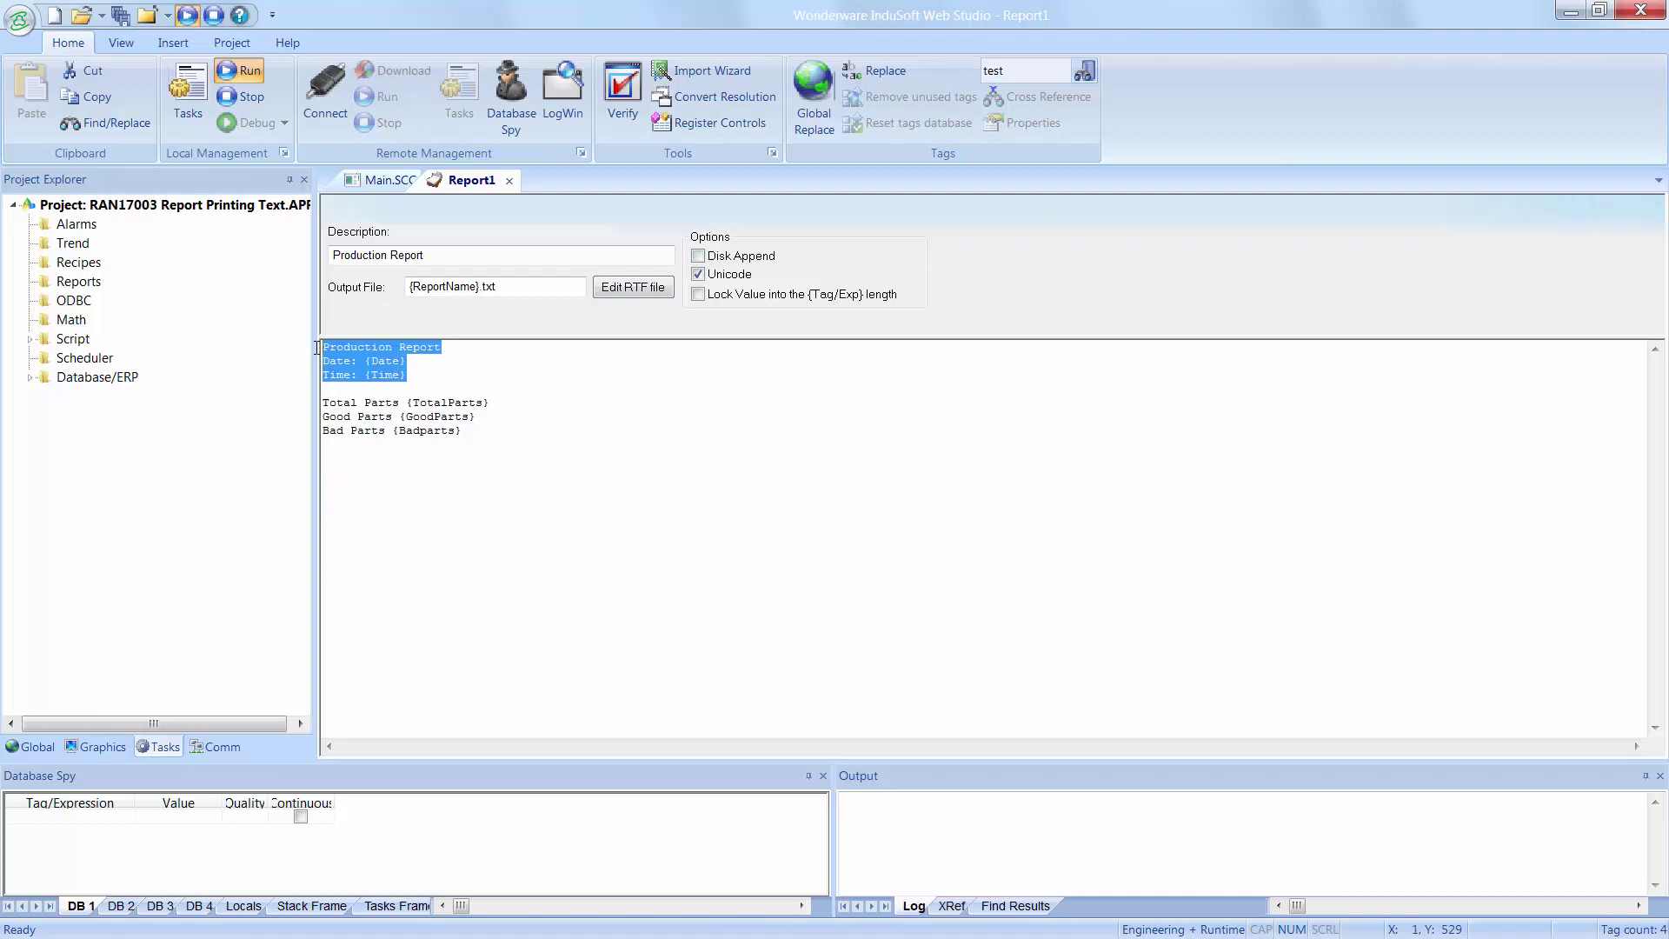
{"action": "left_click_drag", "start_coordinate": [470, 431], "coordinate": [324, 418]}
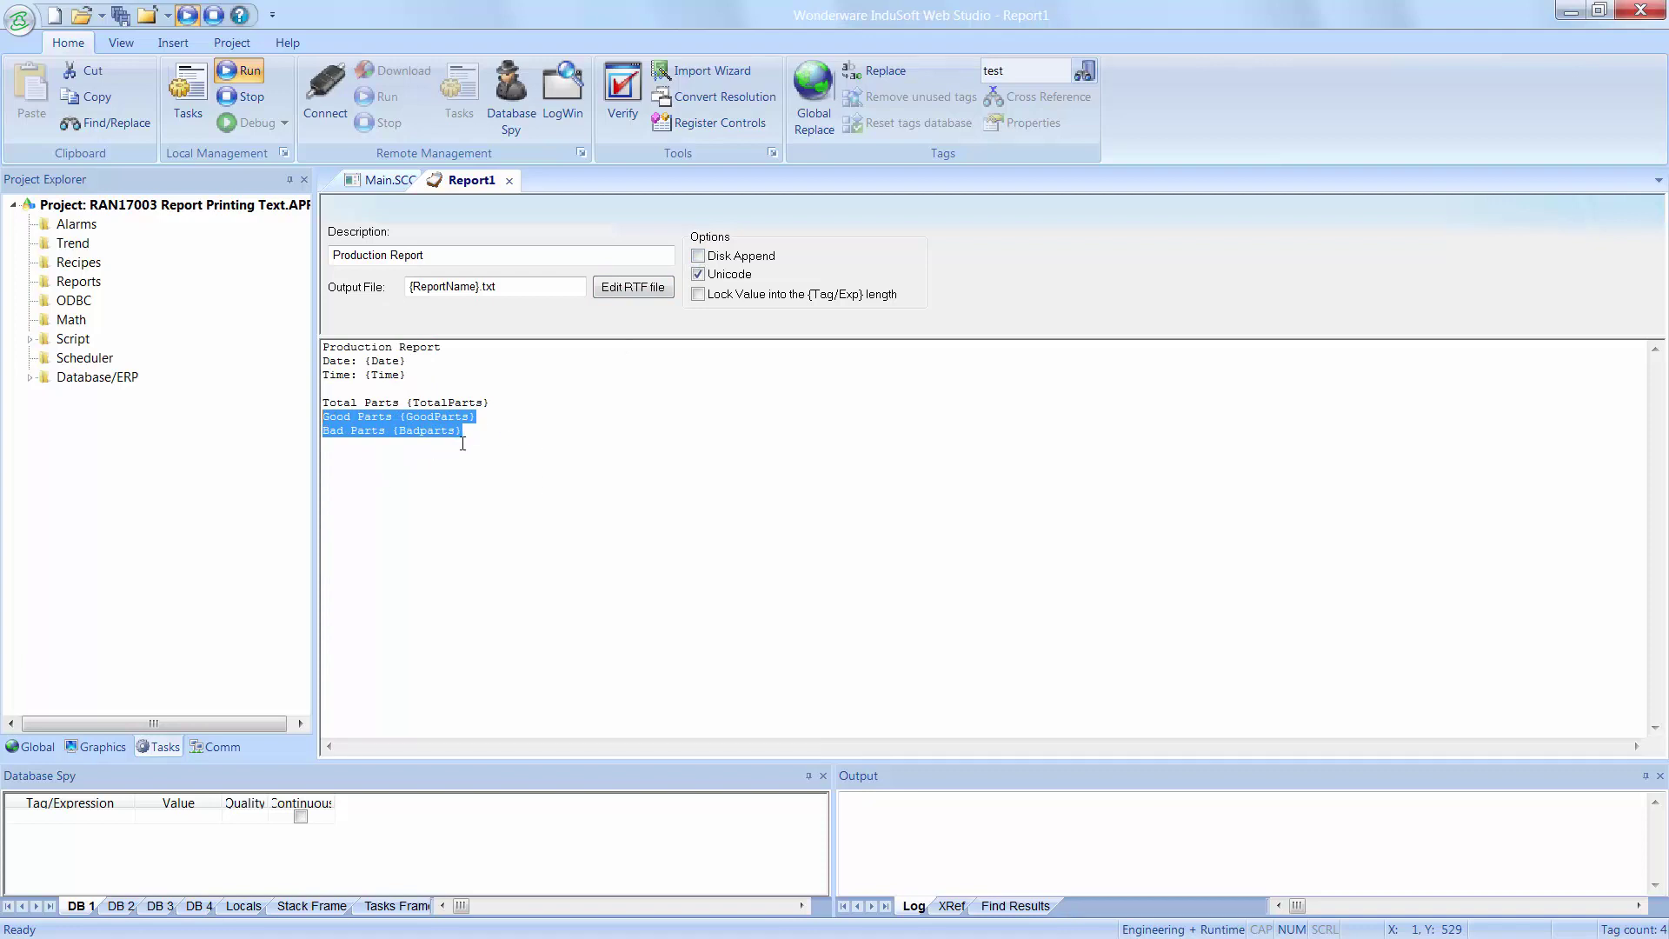
- Close the report, saving it as Report1, and open the project folder in Windows Explorer
{"action": "left_click", "coordinate": [489, 439]}
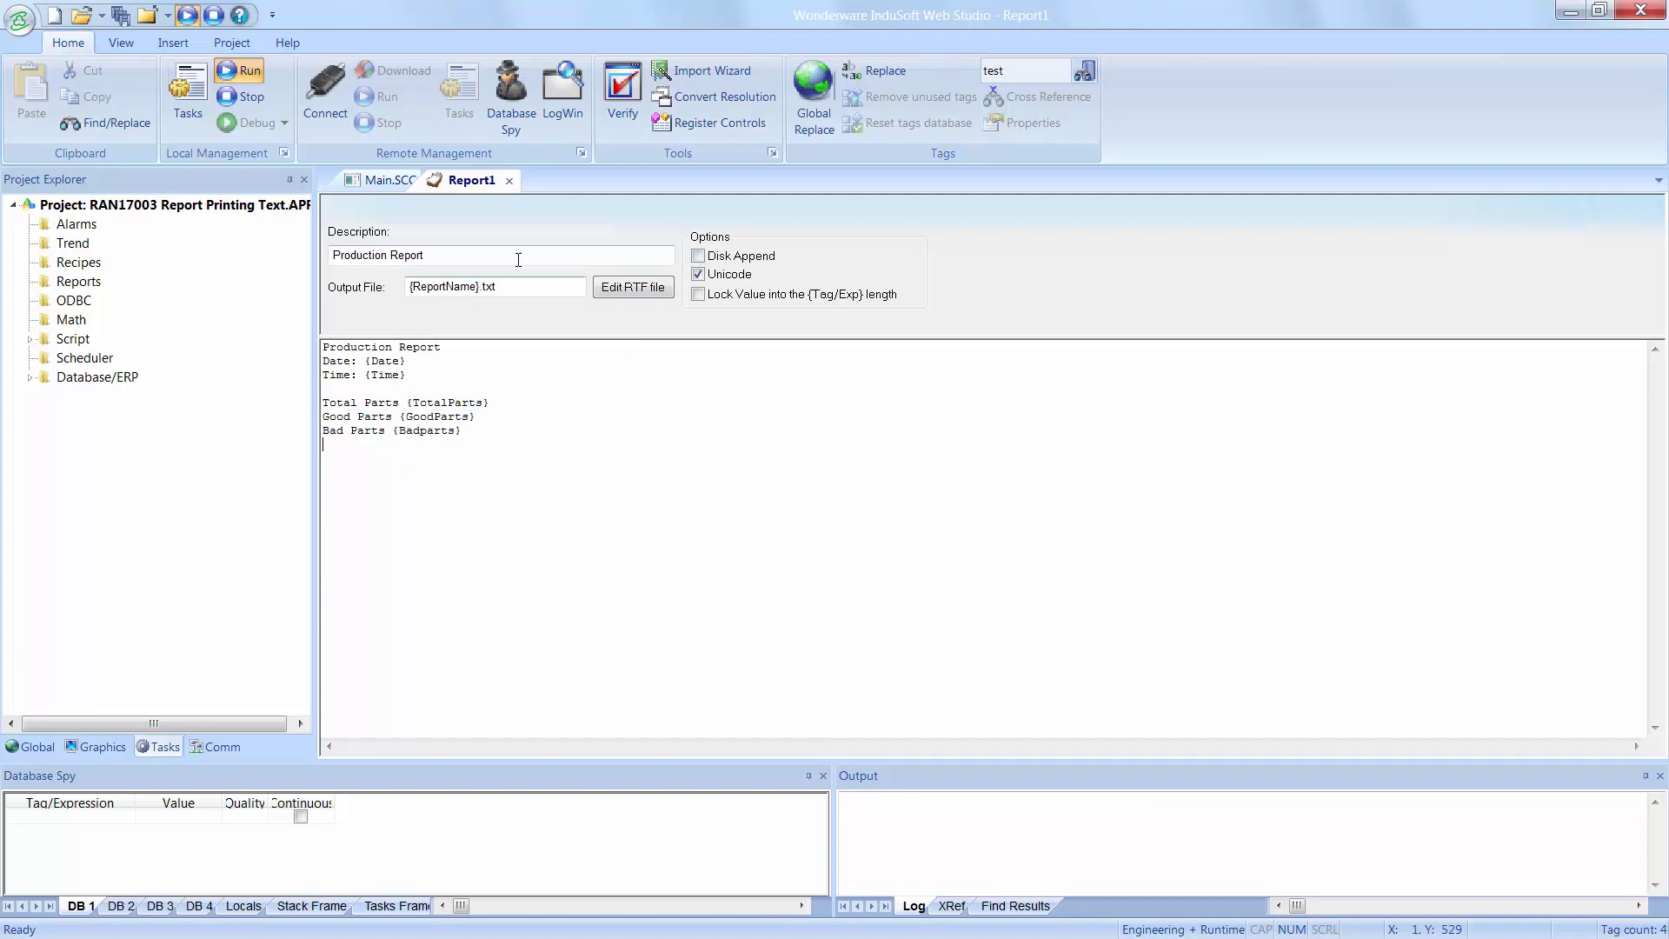
{"action": "left_click", "coordinate": [509, 180]}
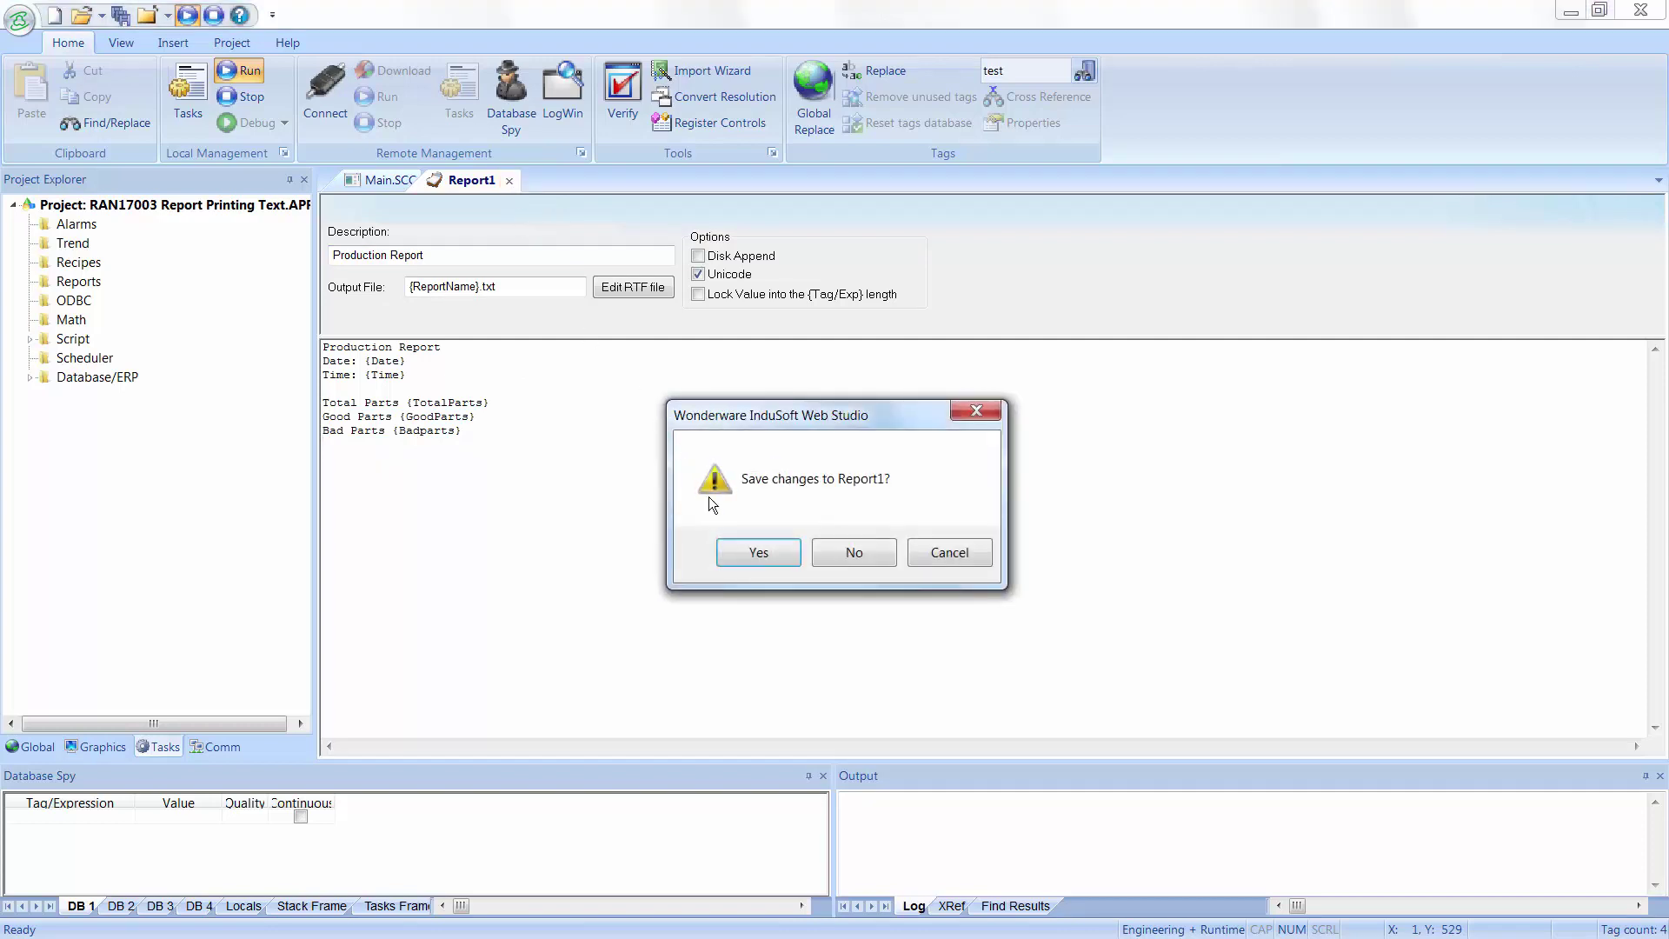
{"action": "left_click", "coordinate": [752, 549]}
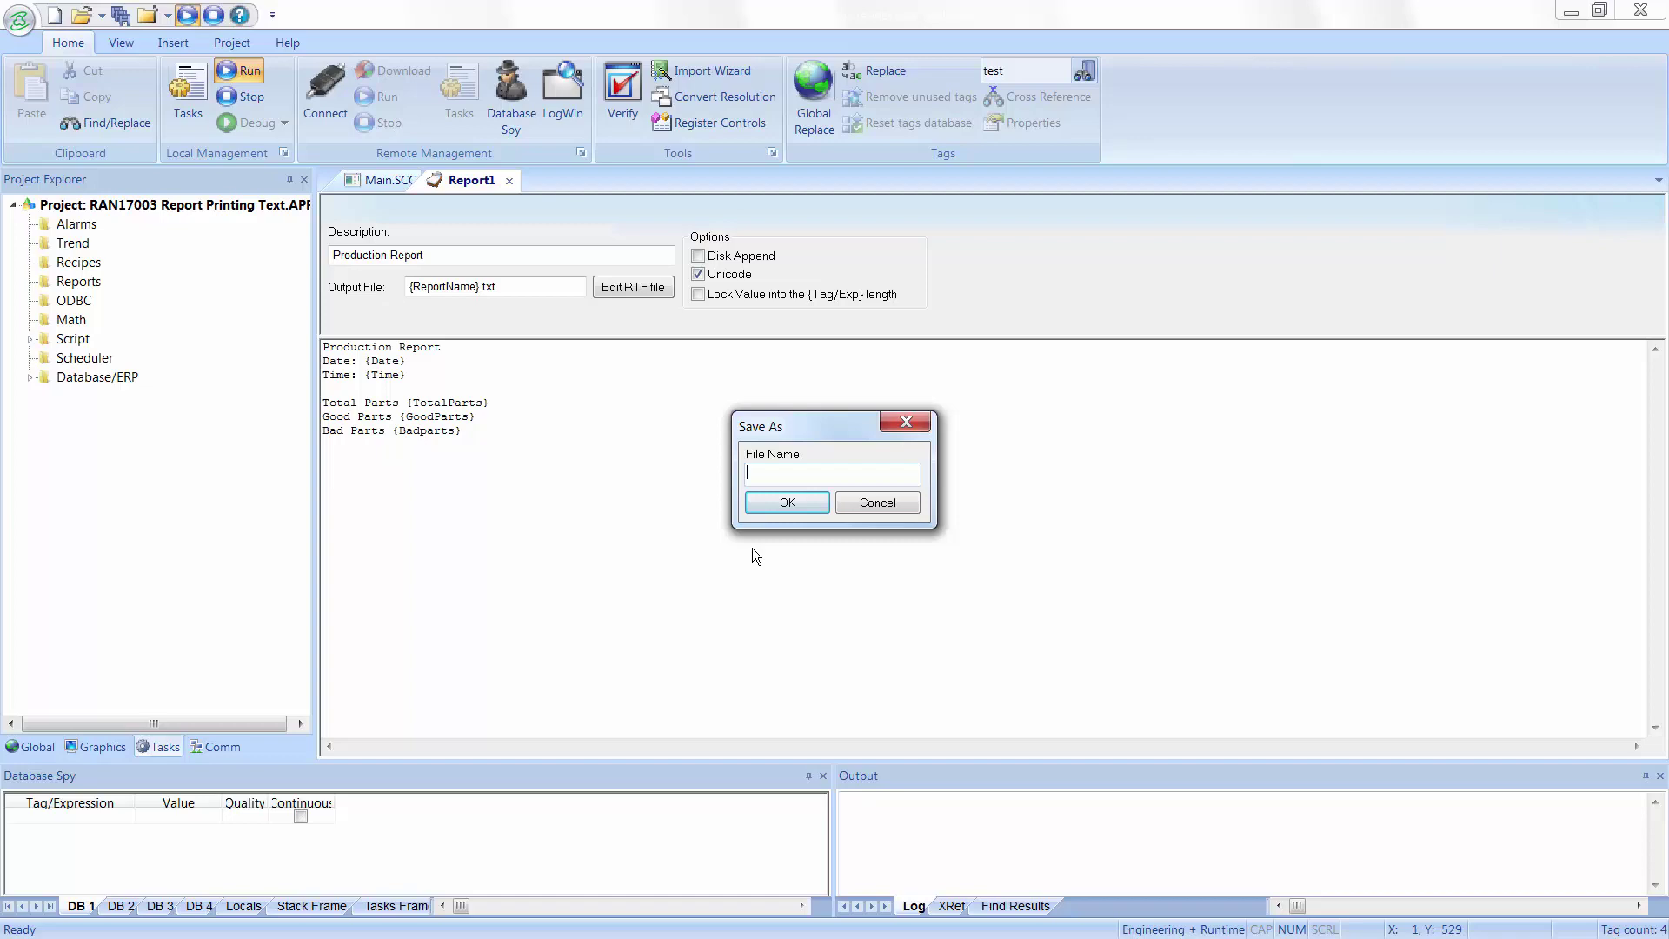
{"action": "type", "text": "Report21"}
{"action": "key", "text": "BackSpace"}
{"action": "key", "text": "BackSpace"}
{"action": "type", "text": "1"}
{"action": "left_click", "coordinate": [768, 497]}
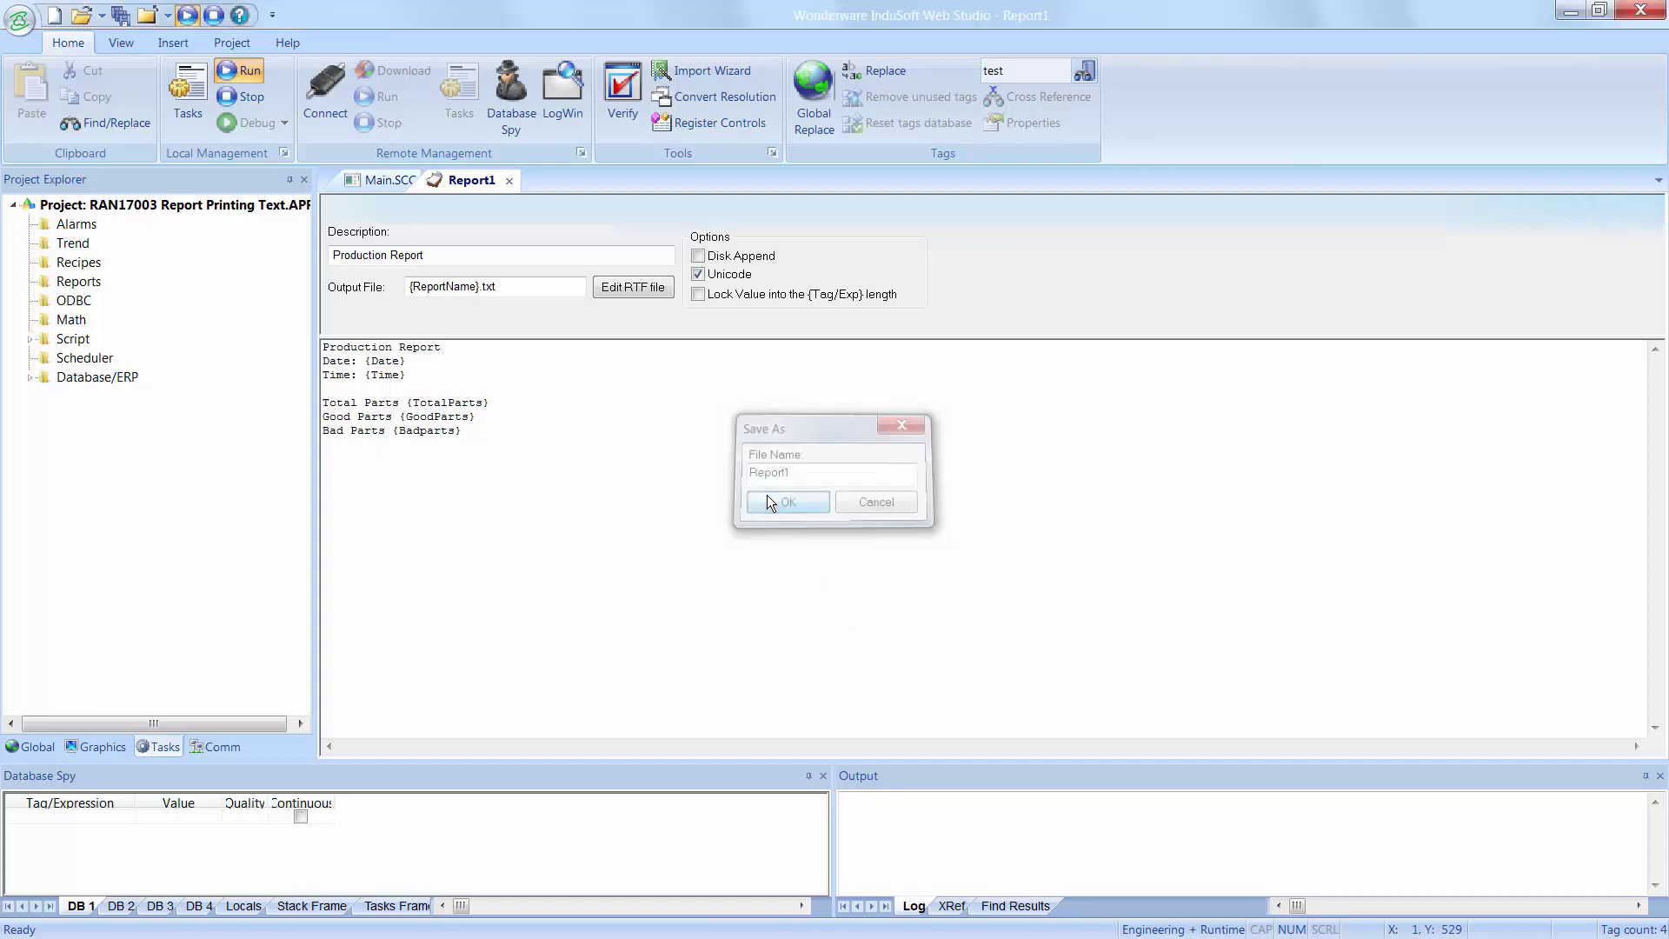
{"action": "left_click", "coordinate": [126, 893]}
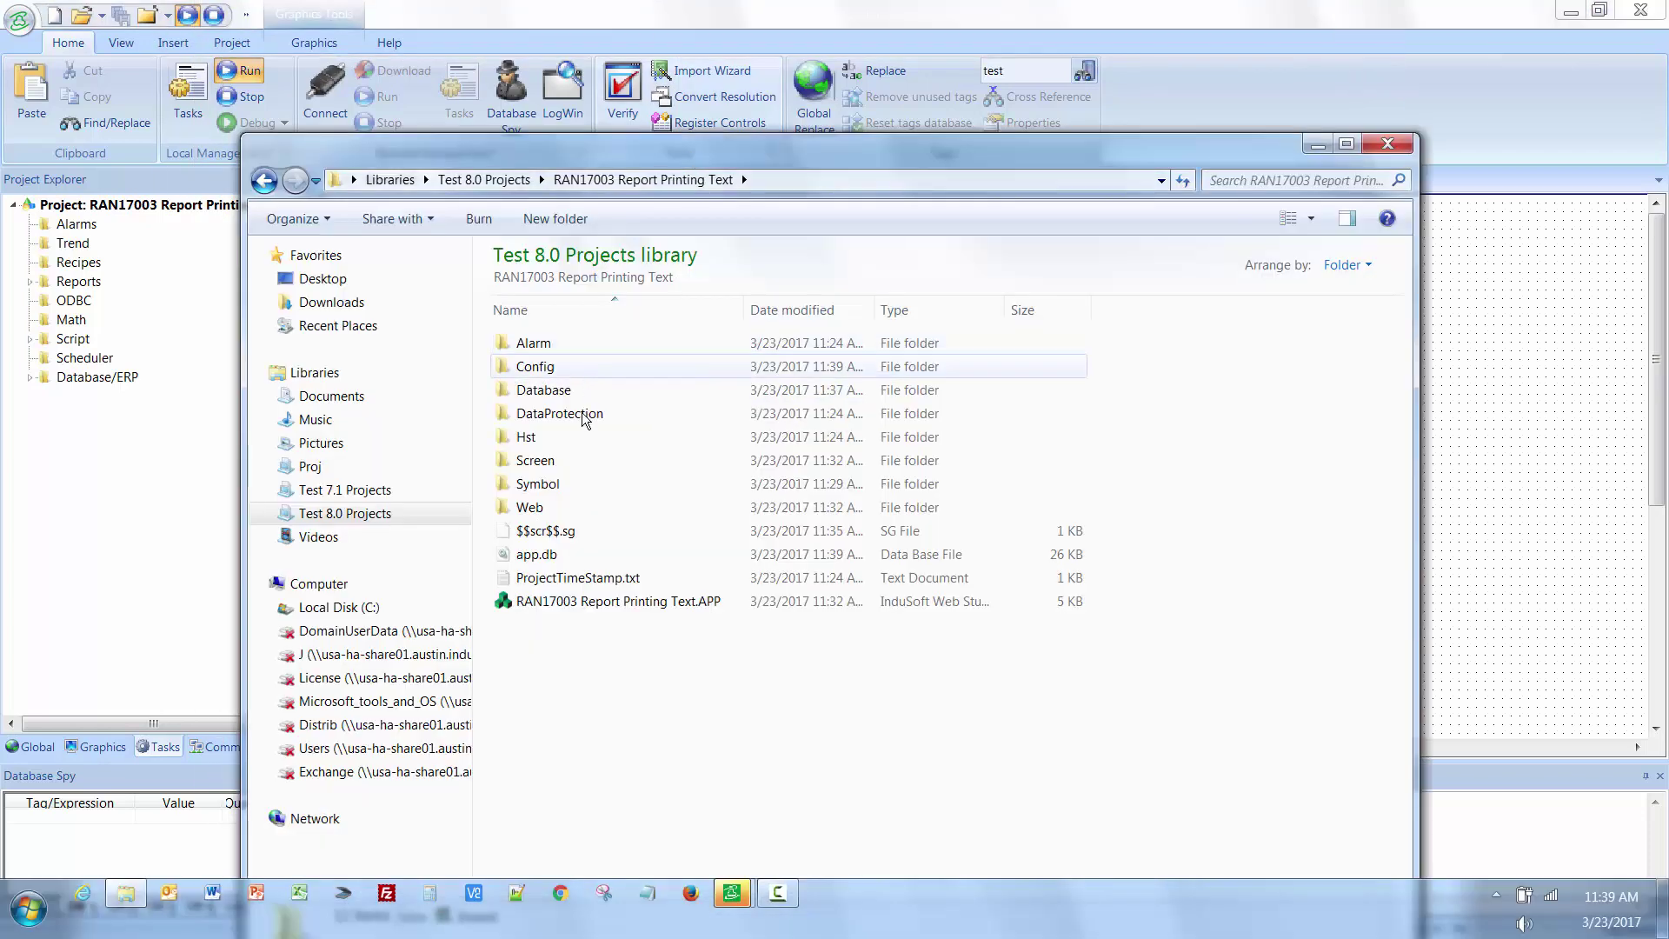
- Open the Config folder, check Report1.rep is listed, and close Explorer
{"action": "double_click", "coordinate": [548, 369]}
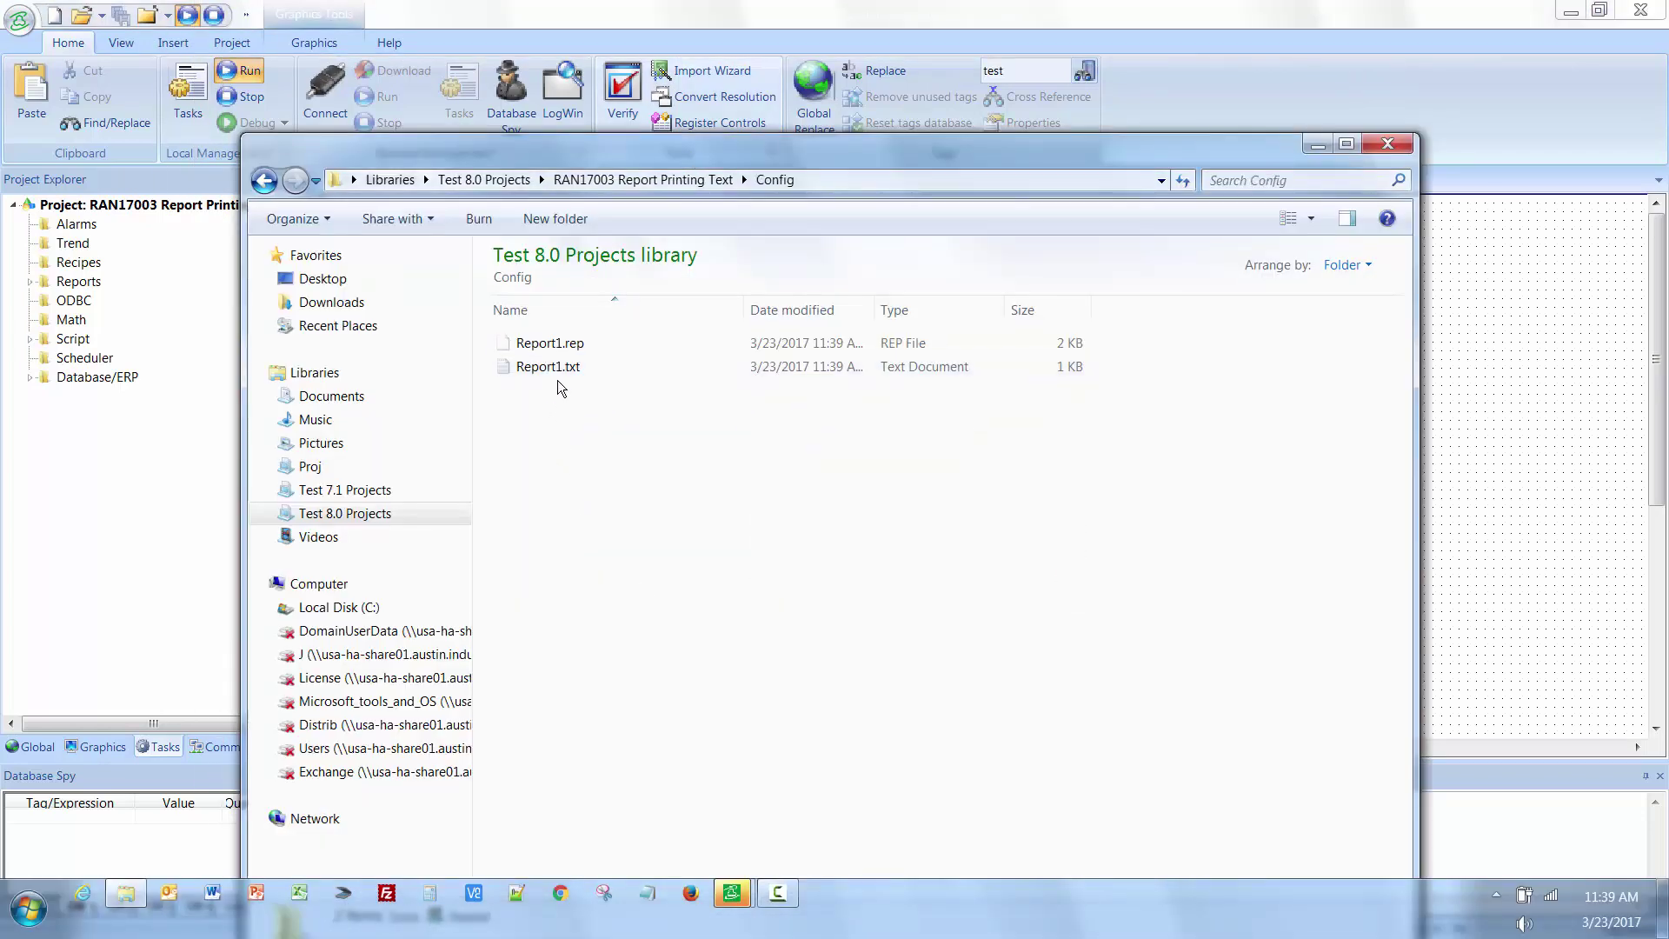
{"action": "left_click", "coordinate": [558, 342]}
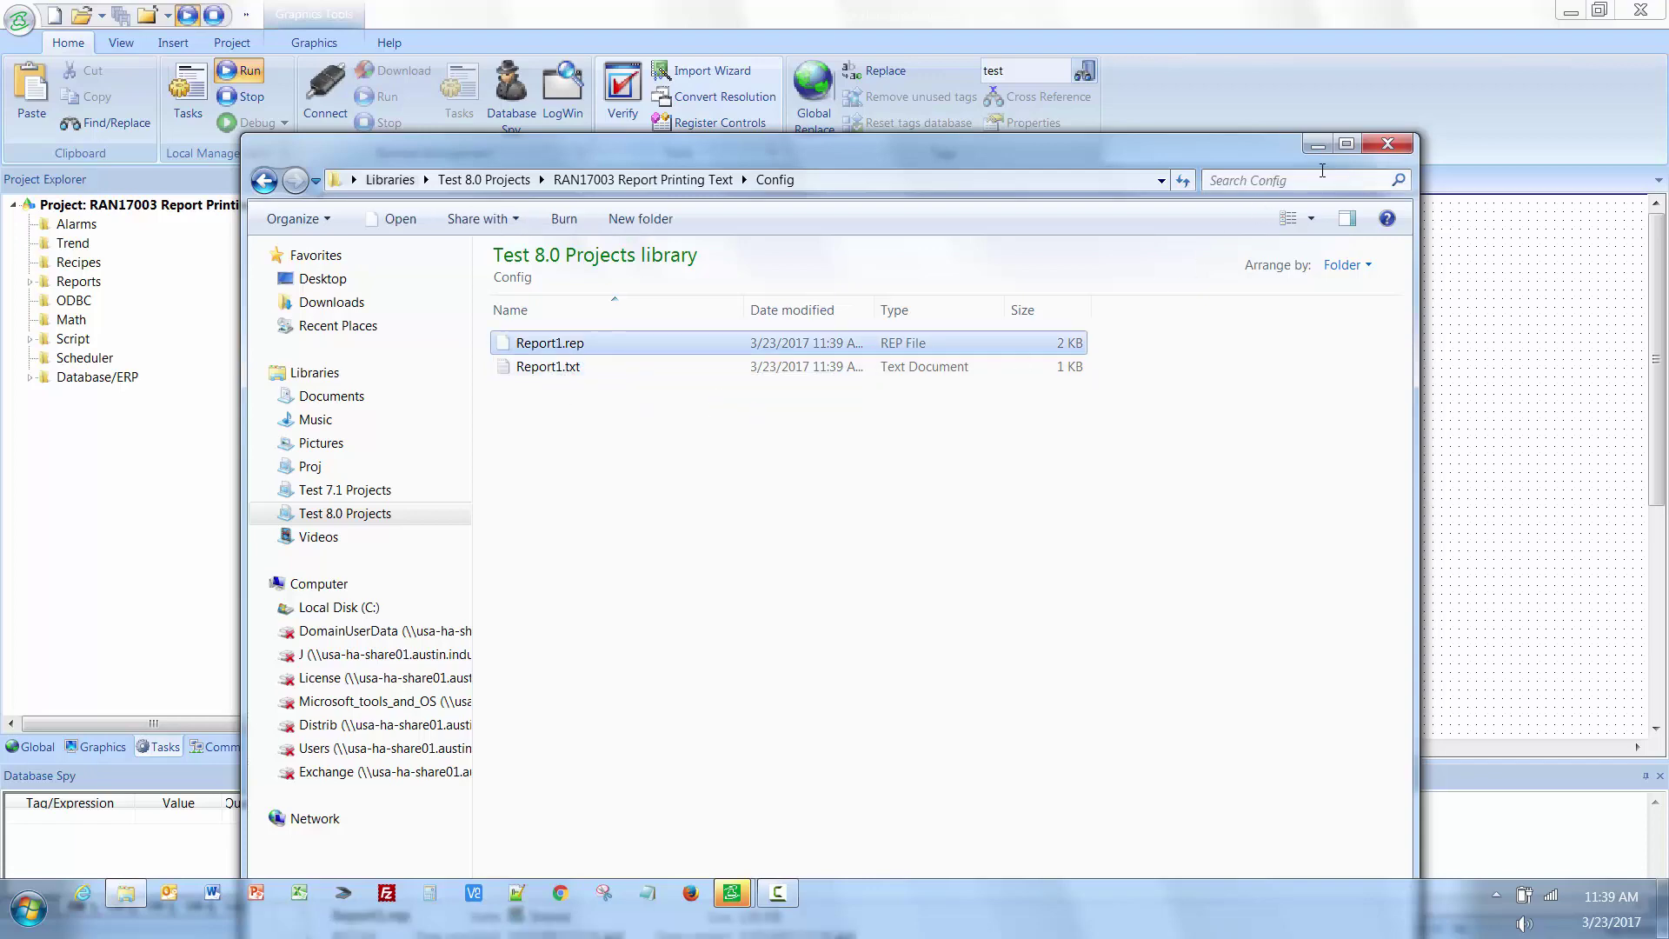
{"action": "left_click", "coordinate": [1388, 143]}
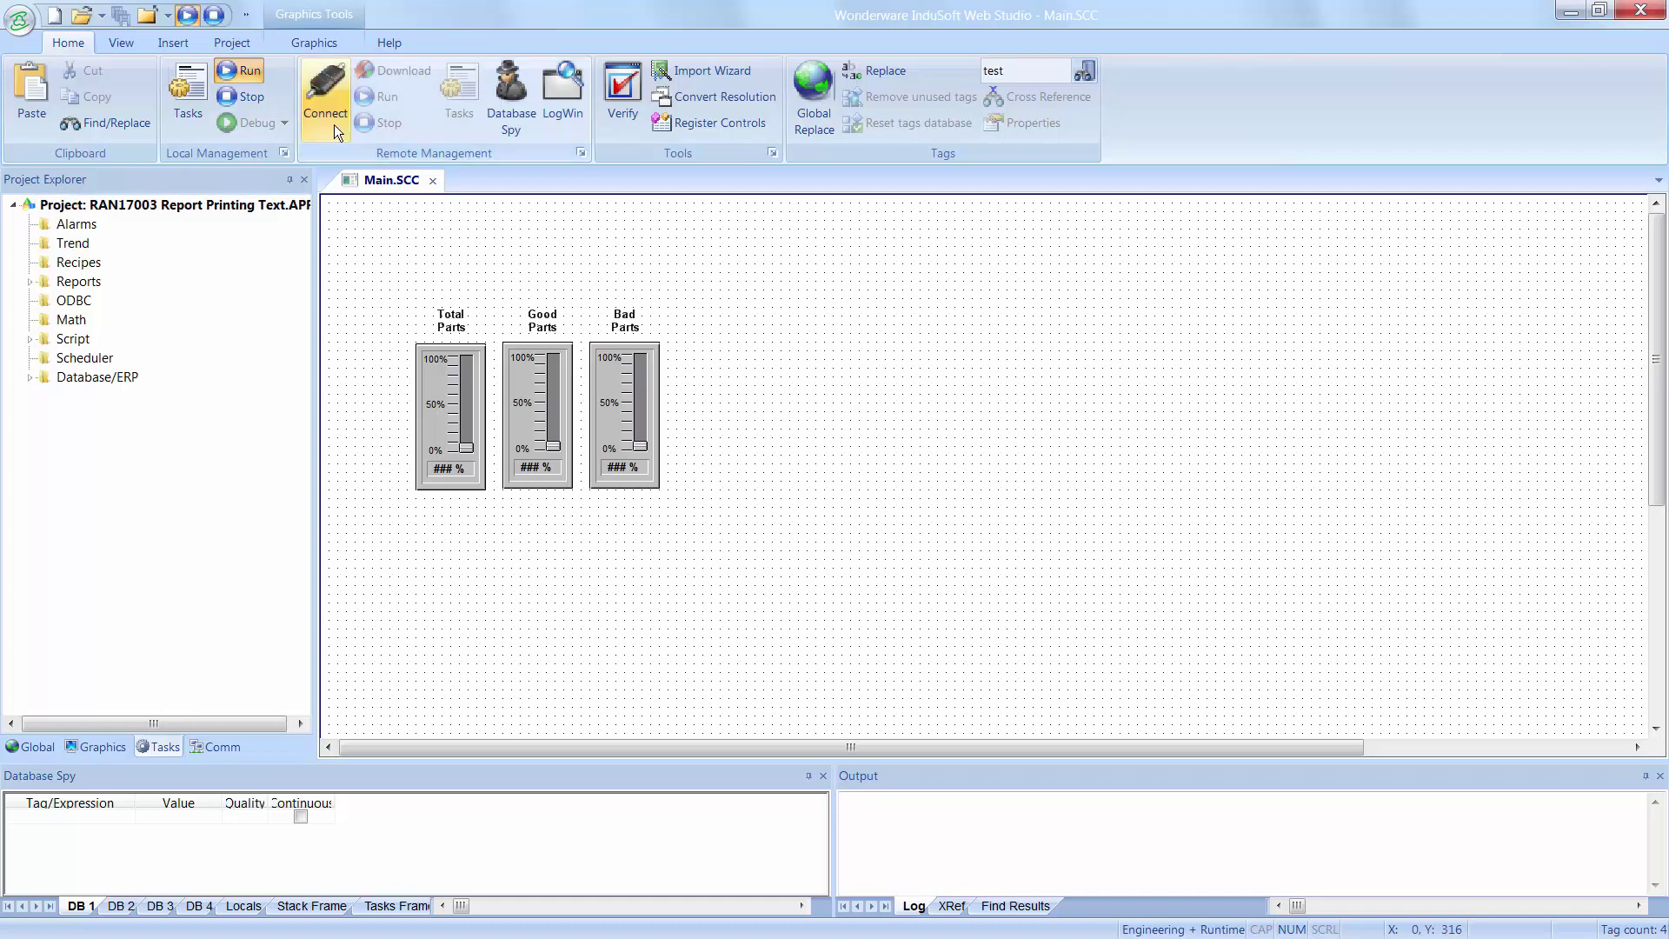
- Find the Report function via Appendix: Built-in Scripting Language > List of available functions in the Technical Reference
{"action": "left_click", "coordinate": [390, 45]}
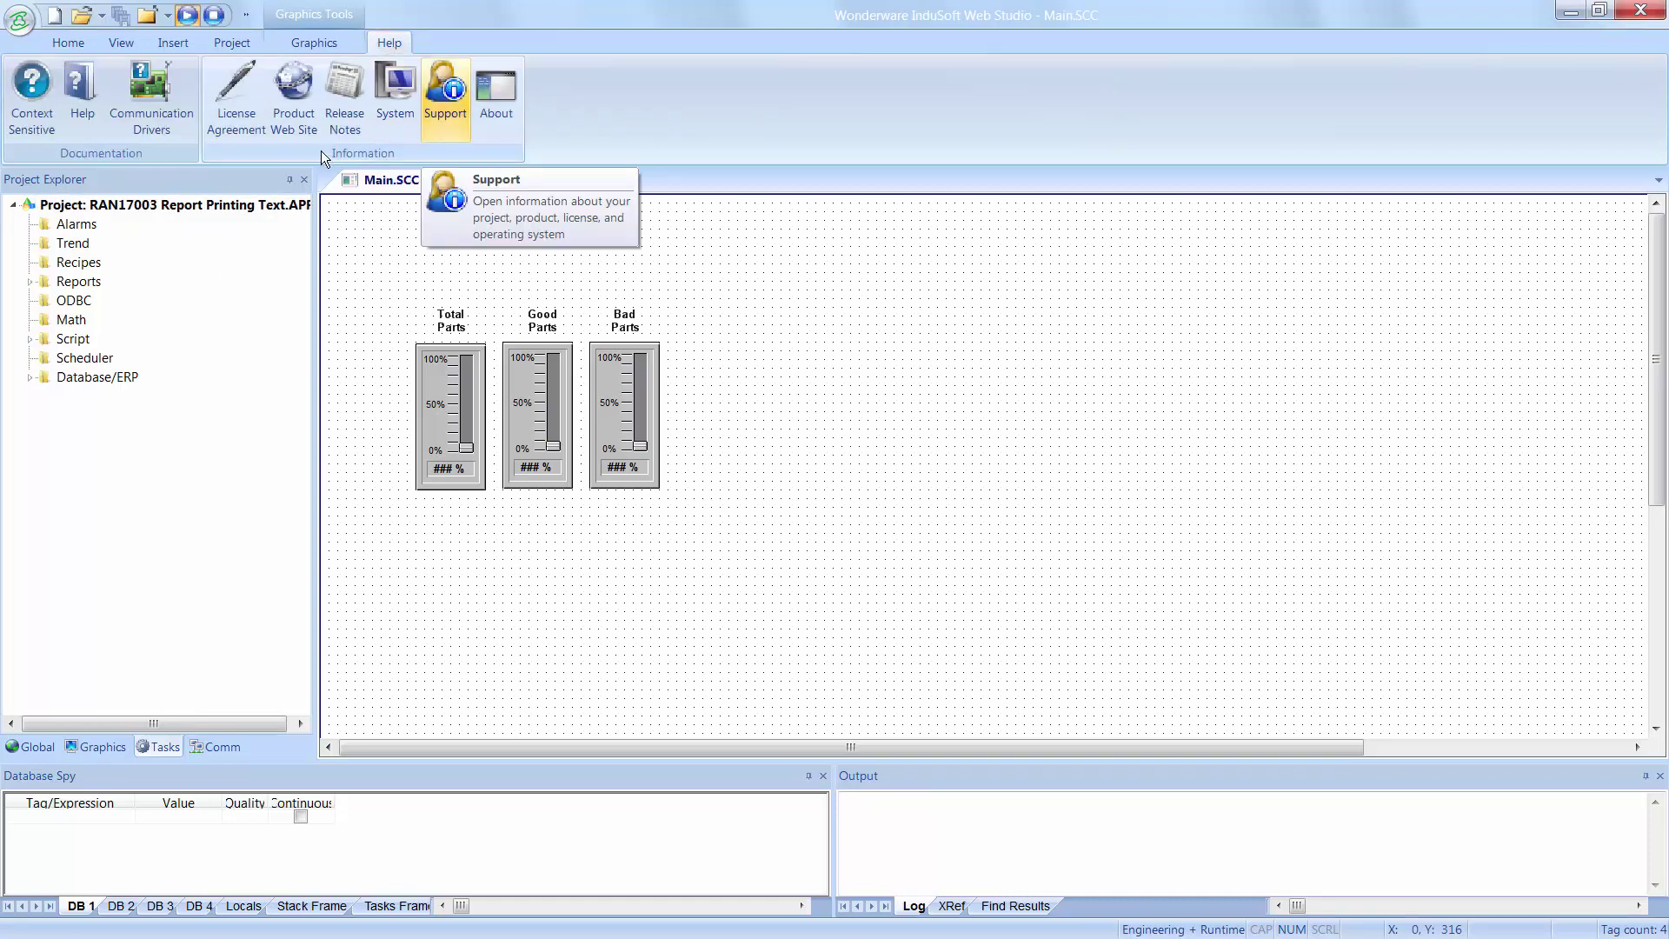
{"action": "left_click", "coordinate": [81, 95]}
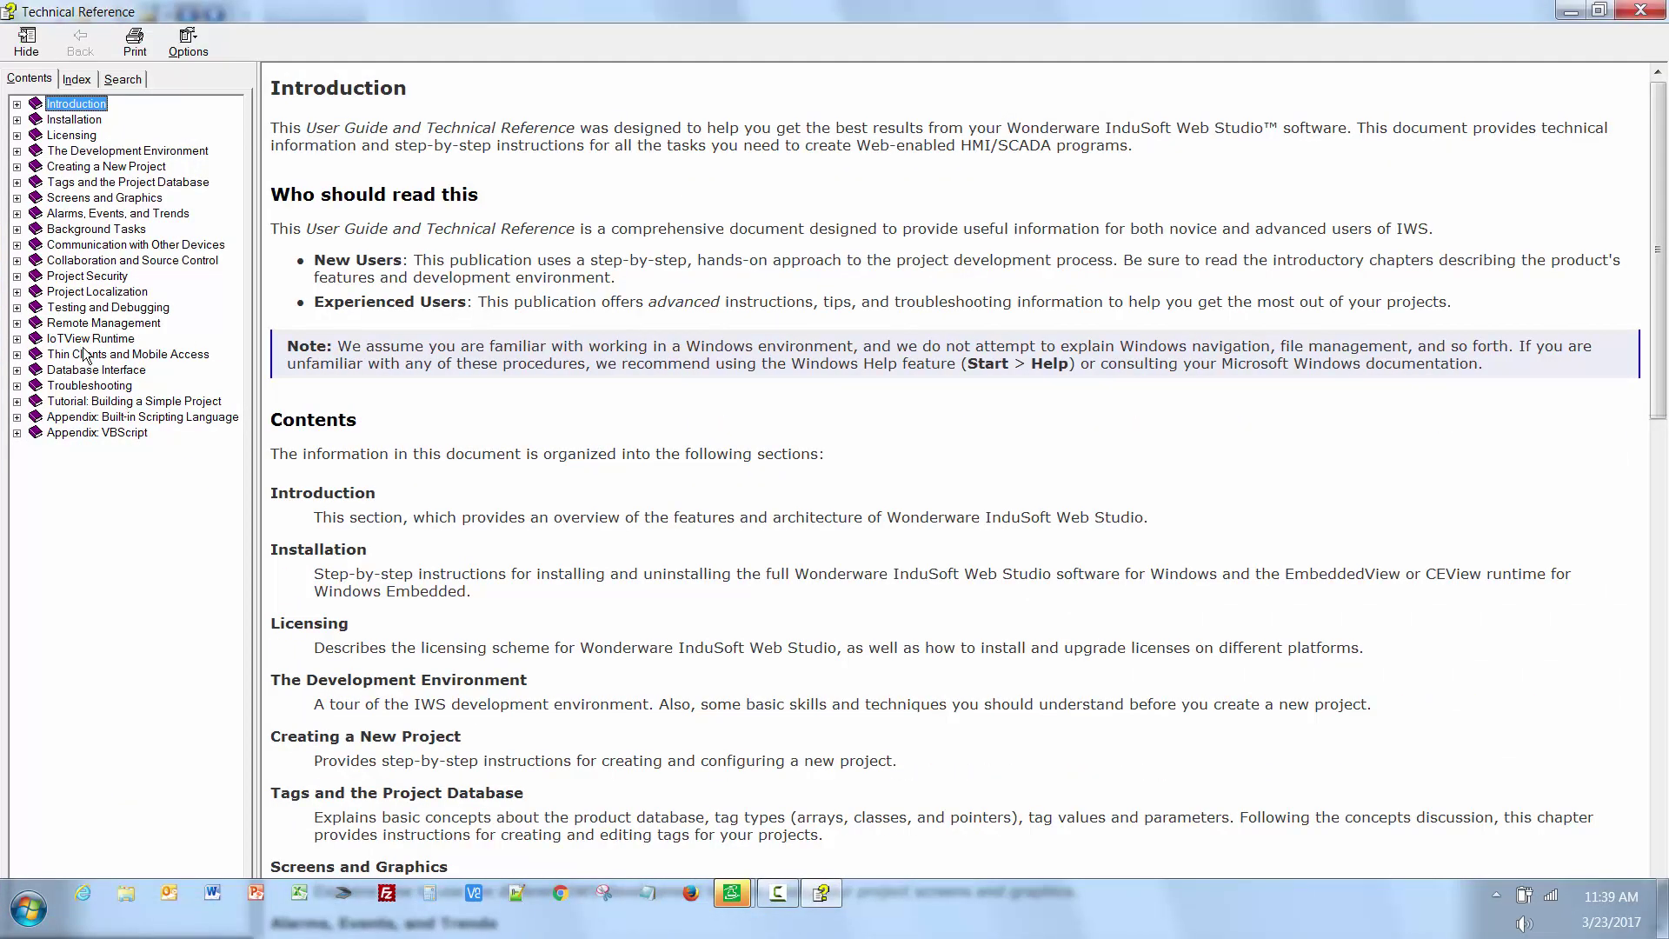
{"action": "left_click", "coordinate": [86, 402]}
{"action": "left_click", "coordinate": [86, 418]}
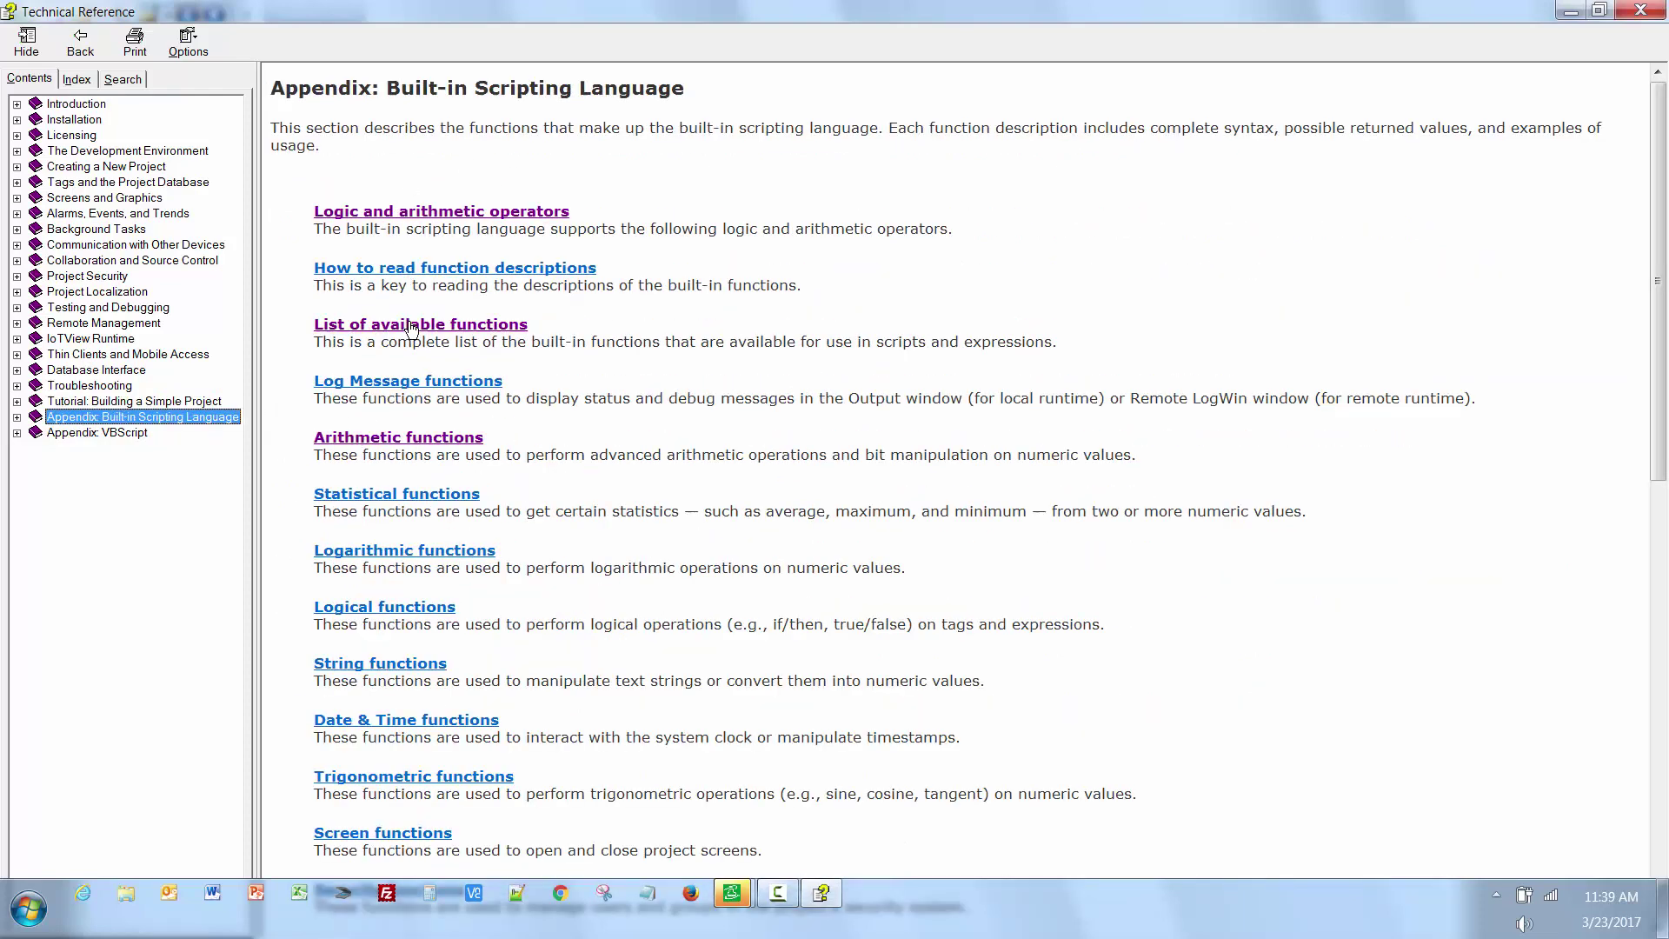
{"action": "left_click", "coordinate": [412, 328]}
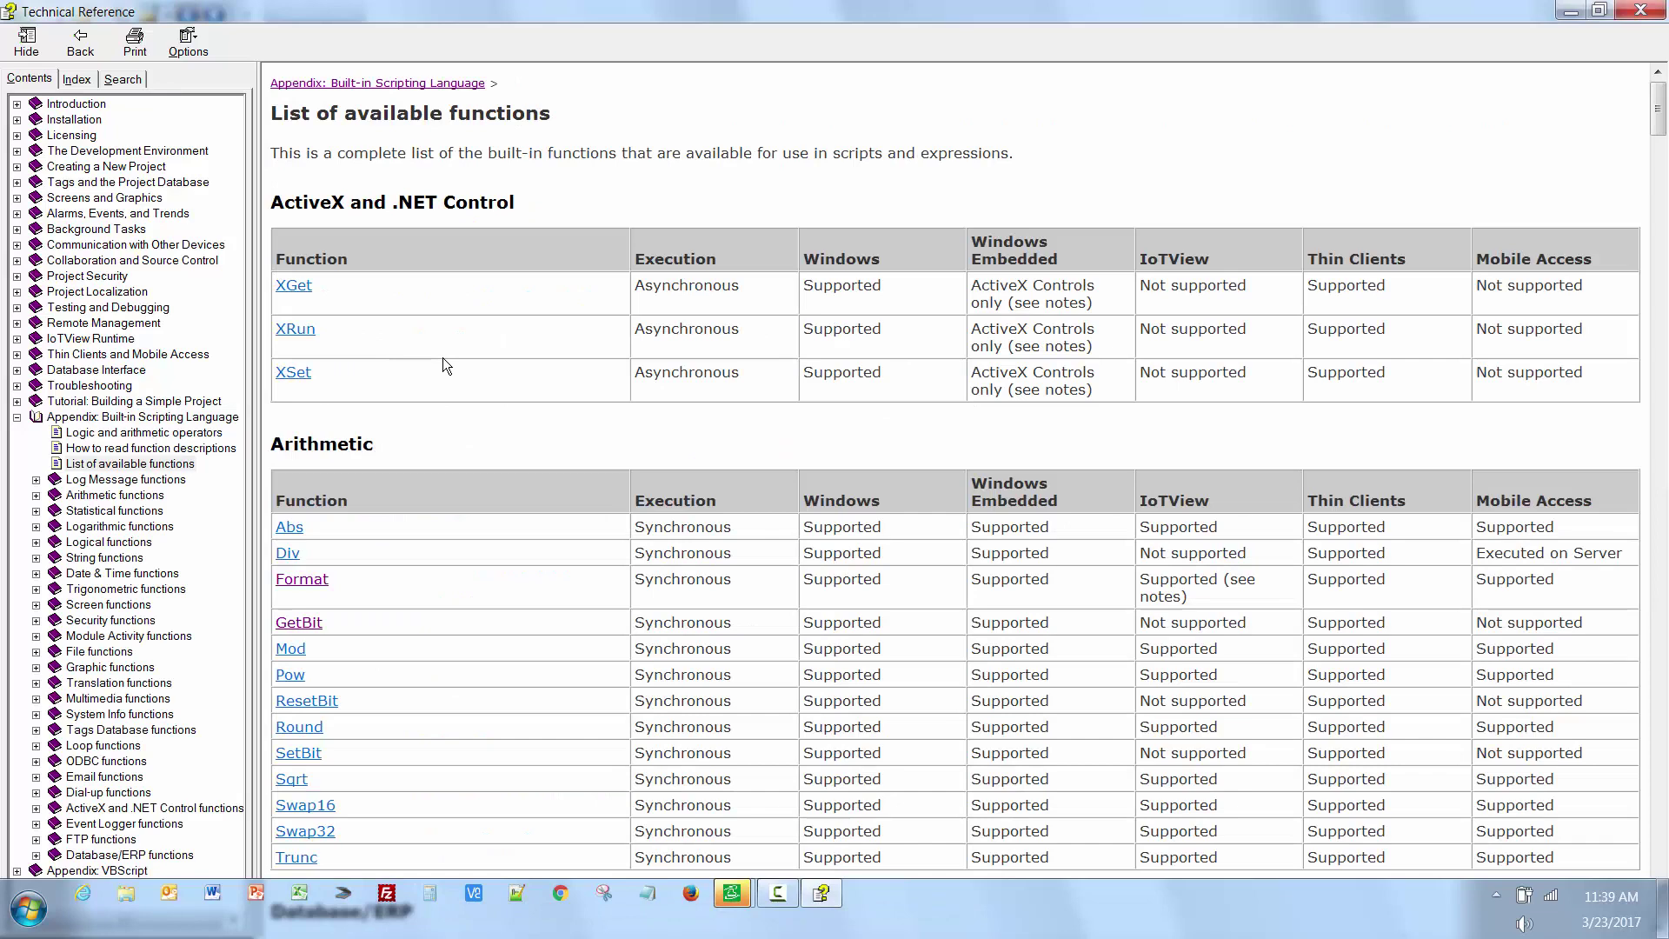
{"action": "key", "text": "ctrl+f"}
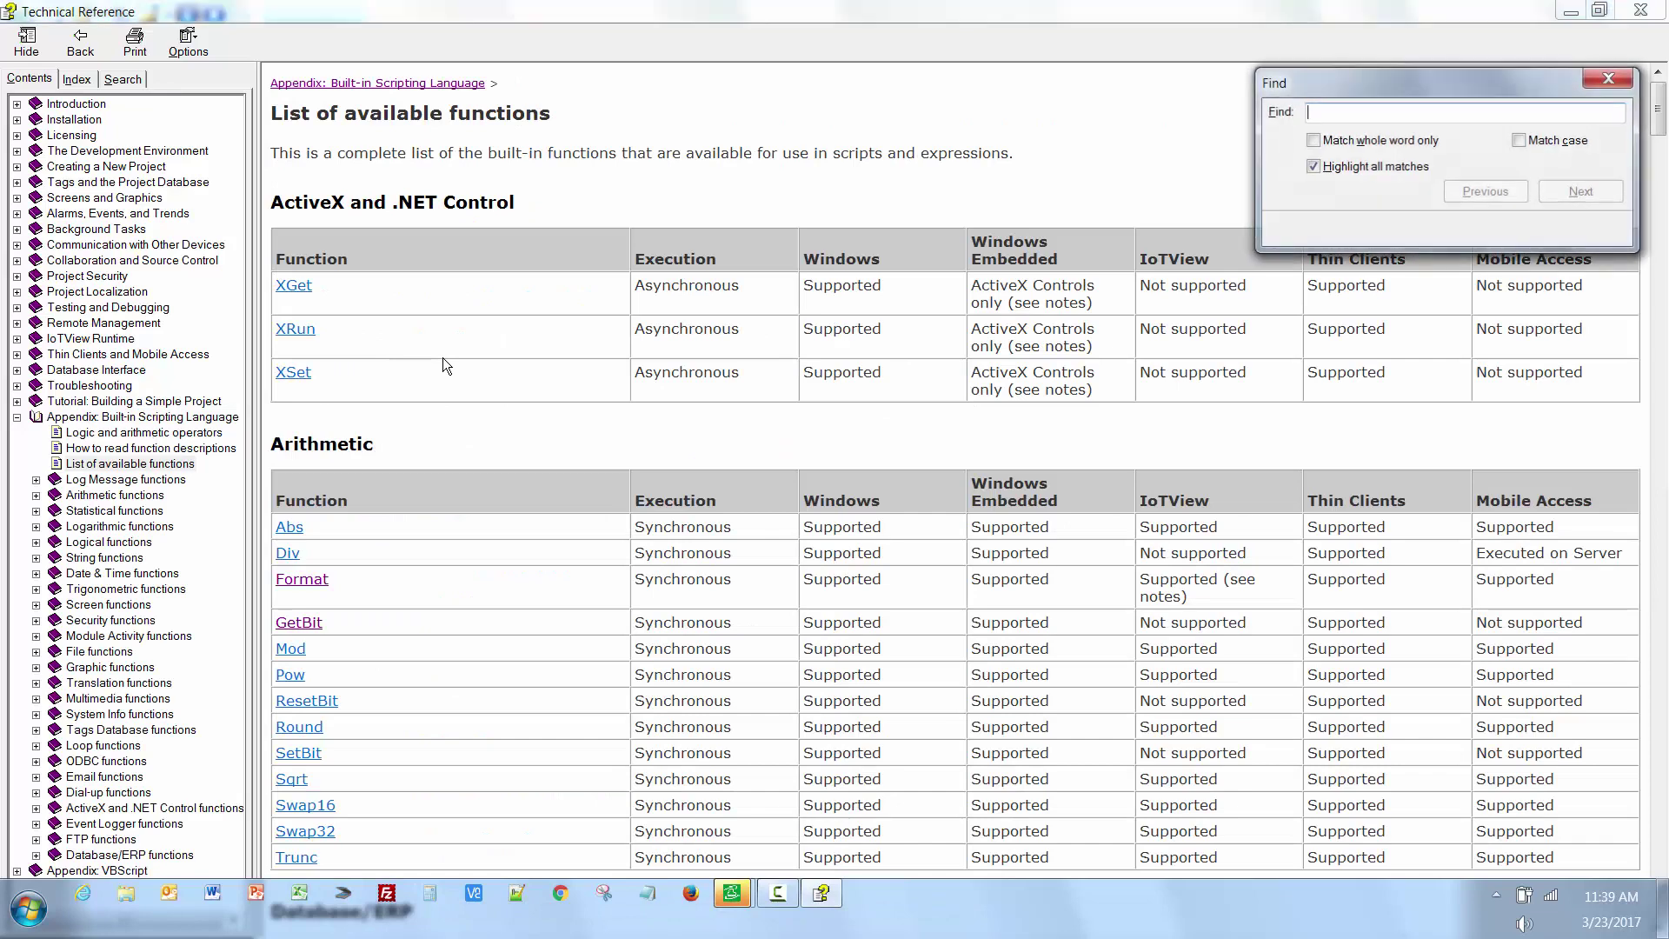
{"action": "type", "text": "re"}
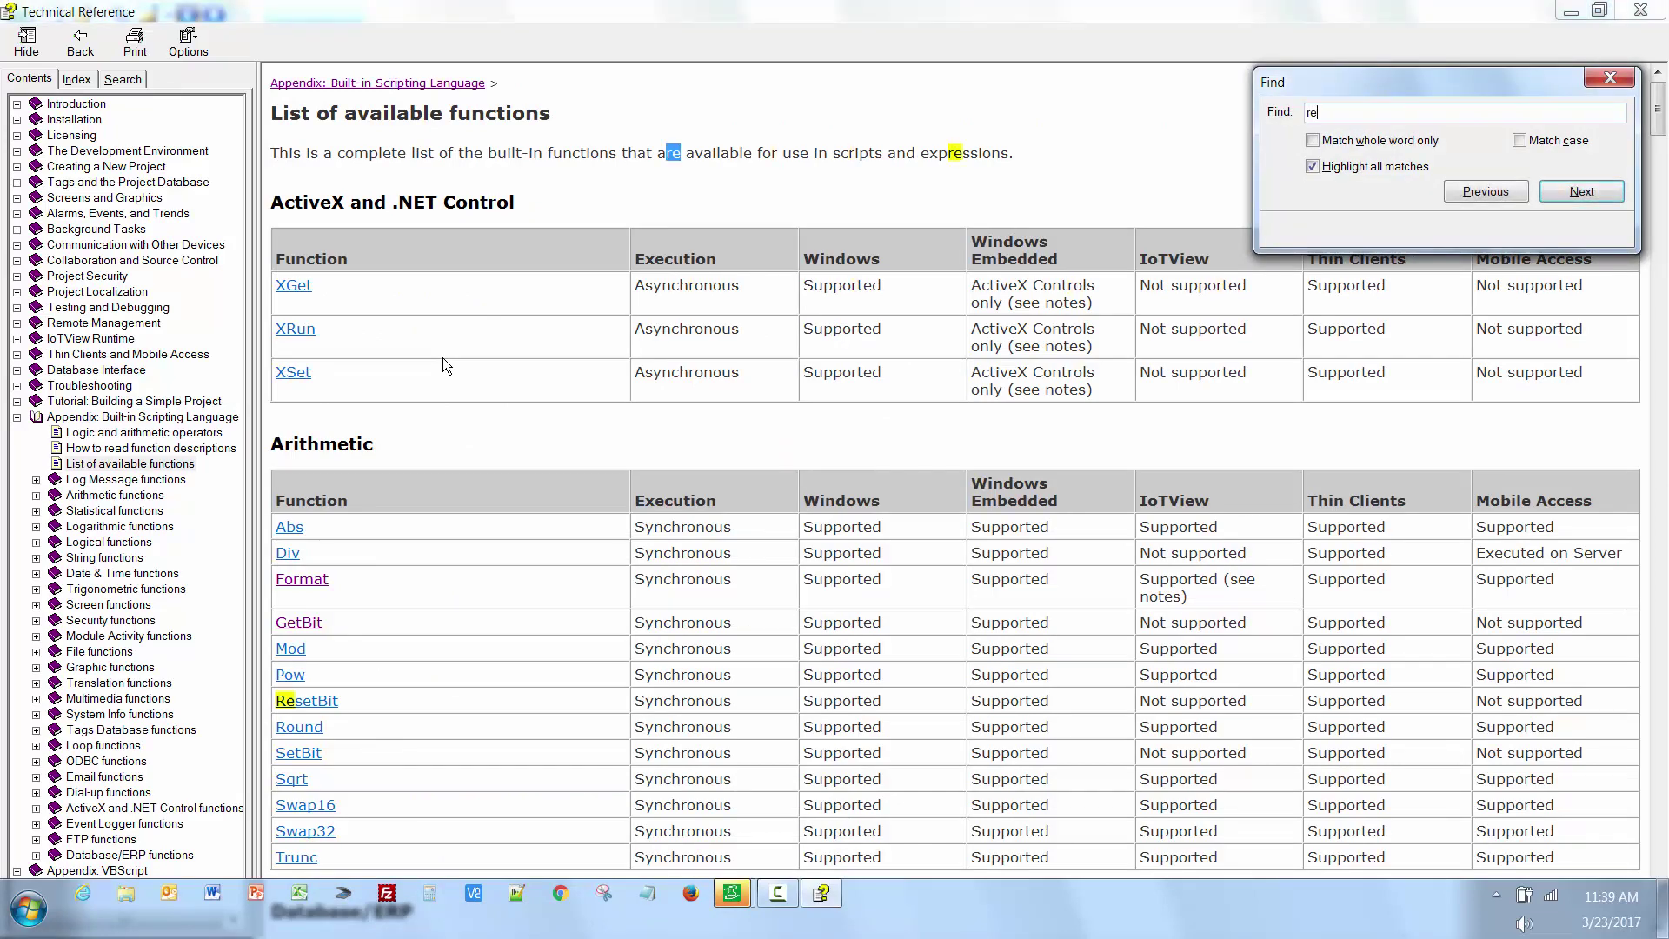
{"action": "type", "text": "port"}
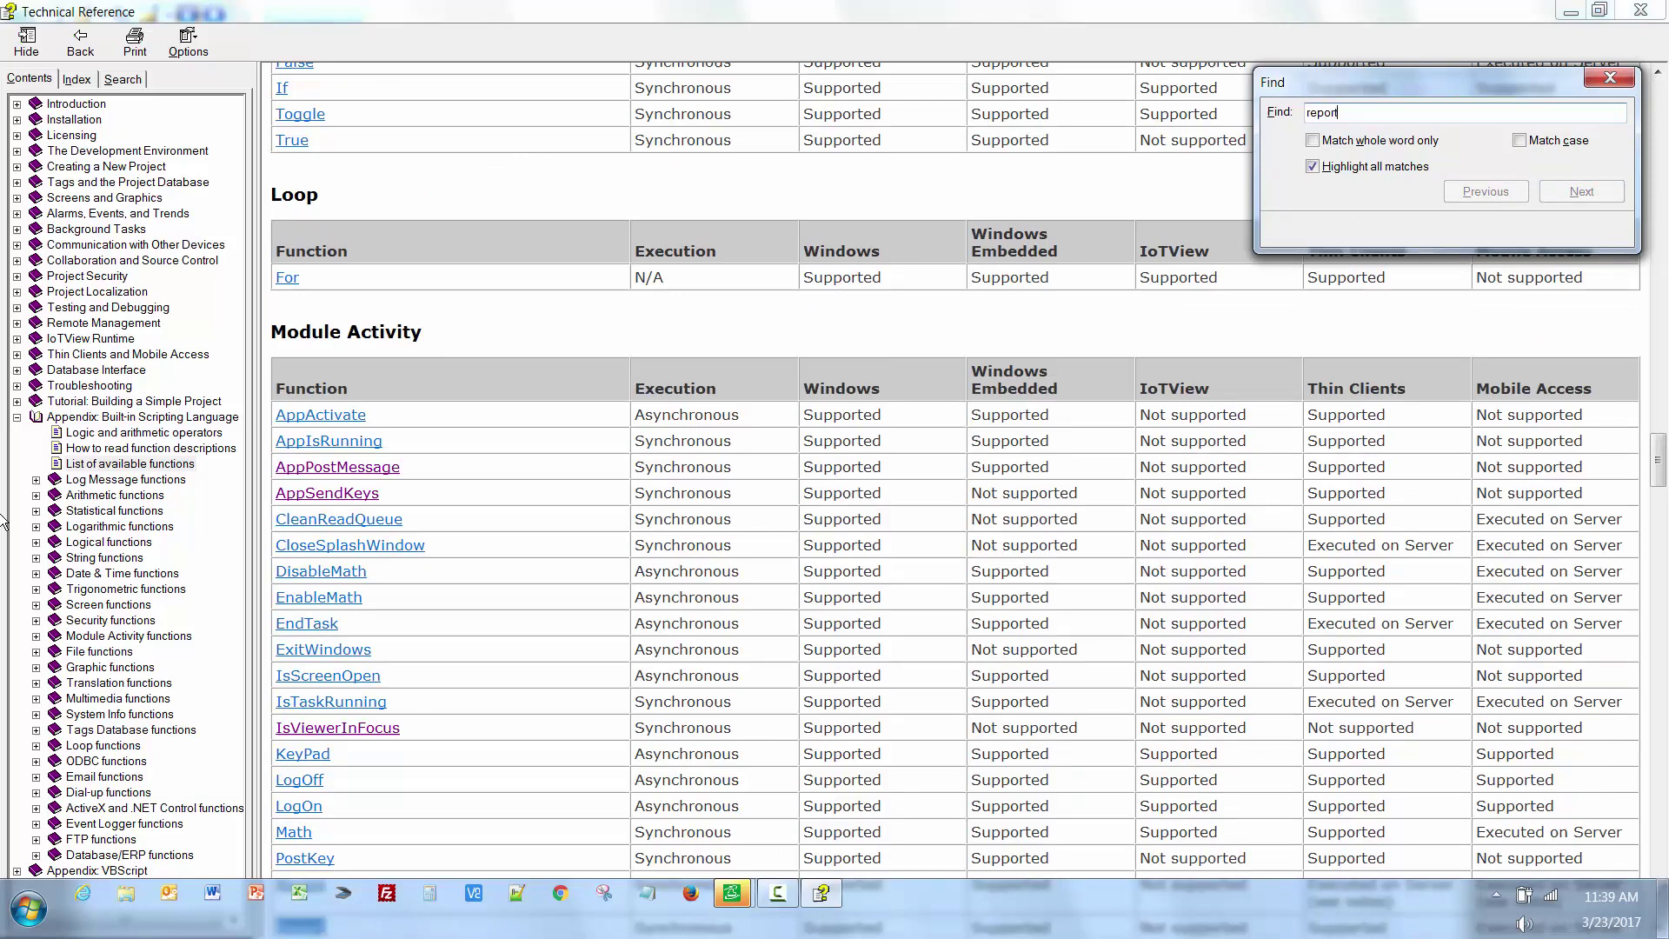
{"action": "left_click", "coordinate": [442, 40]}
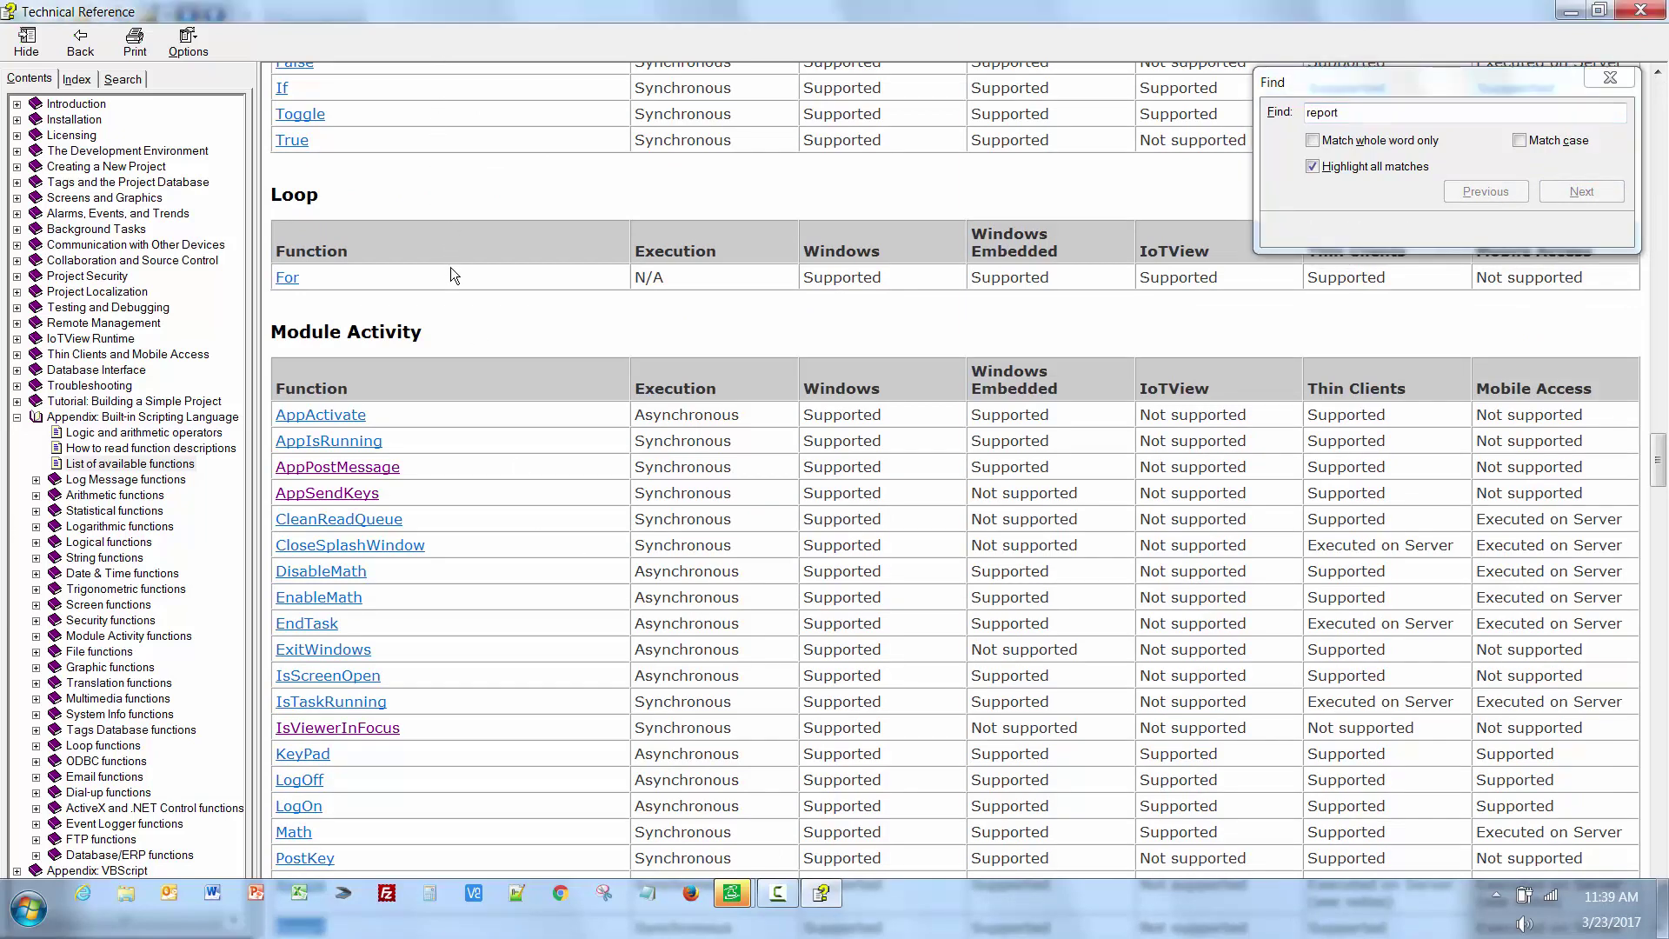
{"action": "scroll", "coordinate": [450, 268], "scroll_direction": "down", "scroll_amount": 3}
{"action": "left_click", "coordinate": [306, 683]}
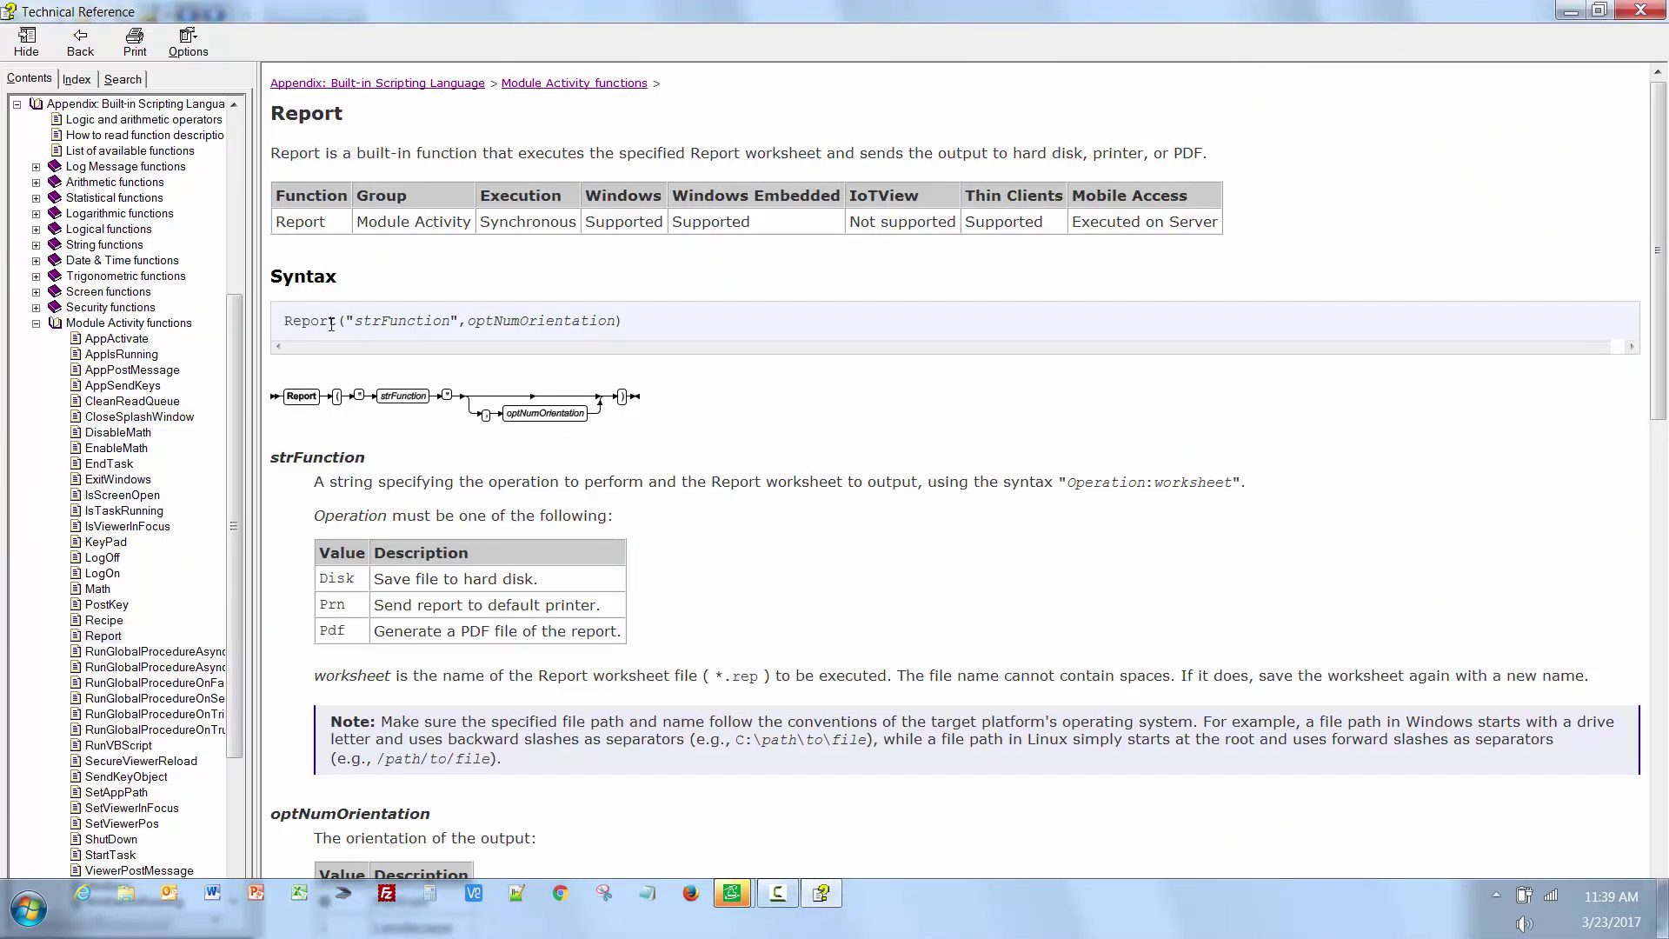
- Review the Report syntax parameters and the Report("Disk:Report1.rep") example, then return to the editor
{"action": "left_click_drag", "start_coordinate": [351, 324], "coordinate": [432, 328]}
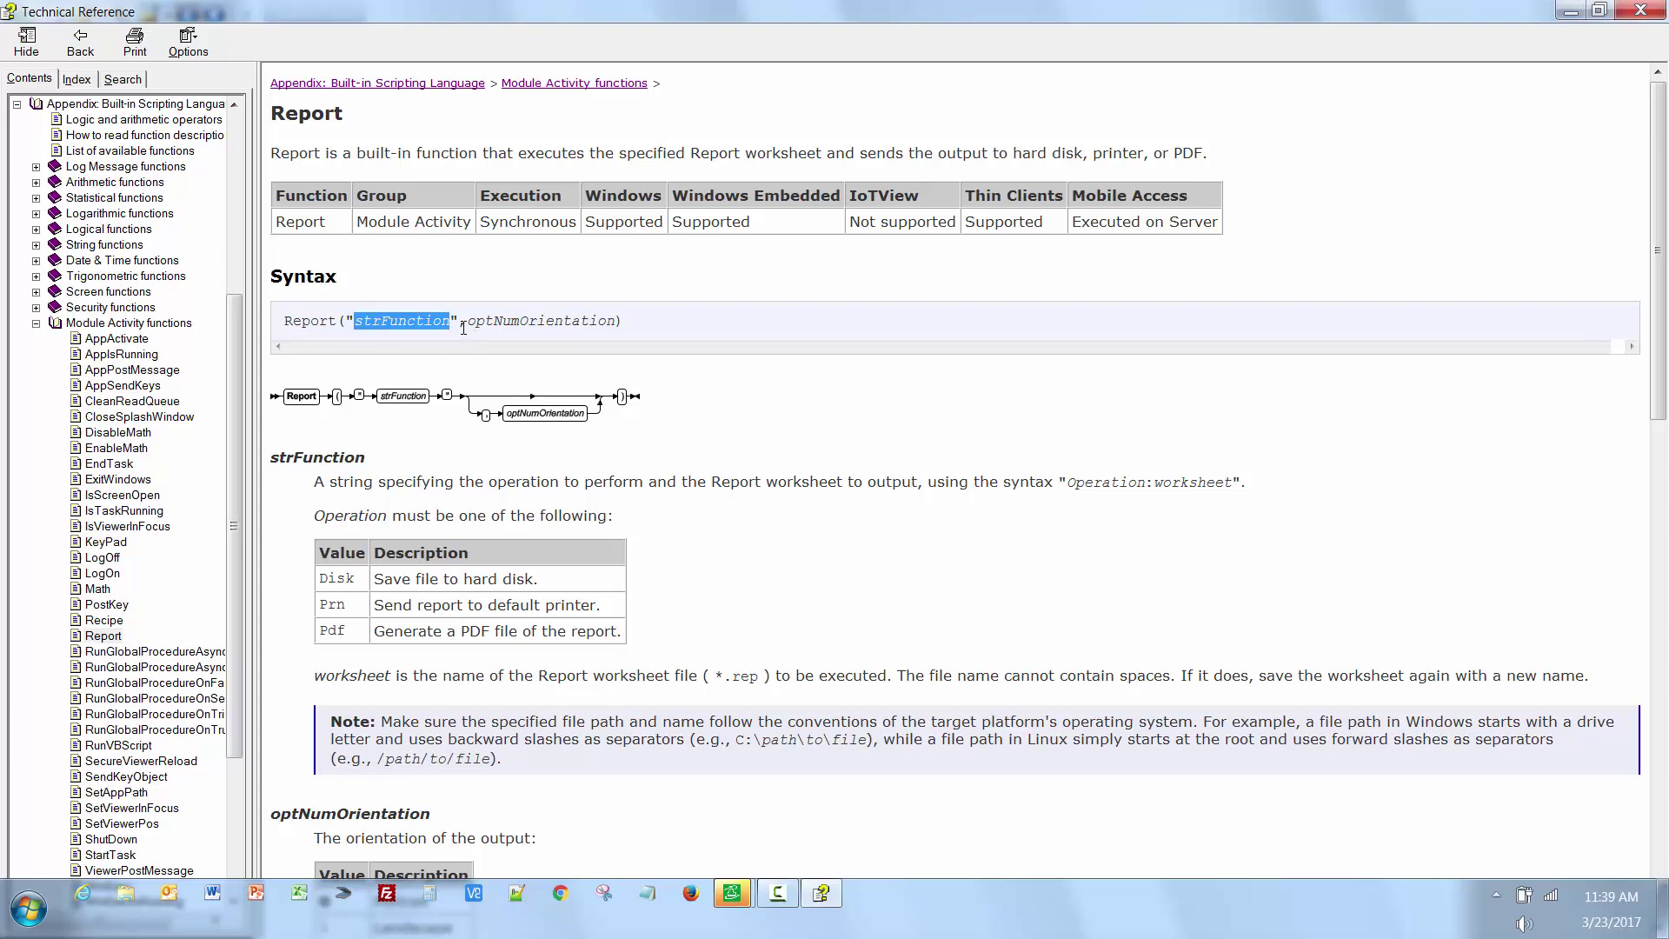
{"action": "double_click", "coordinate": [516, 322]}
{"action": "scroll", "coordinate": [455, 488], "scroll_direction": "down", "scroll_amount": 3}
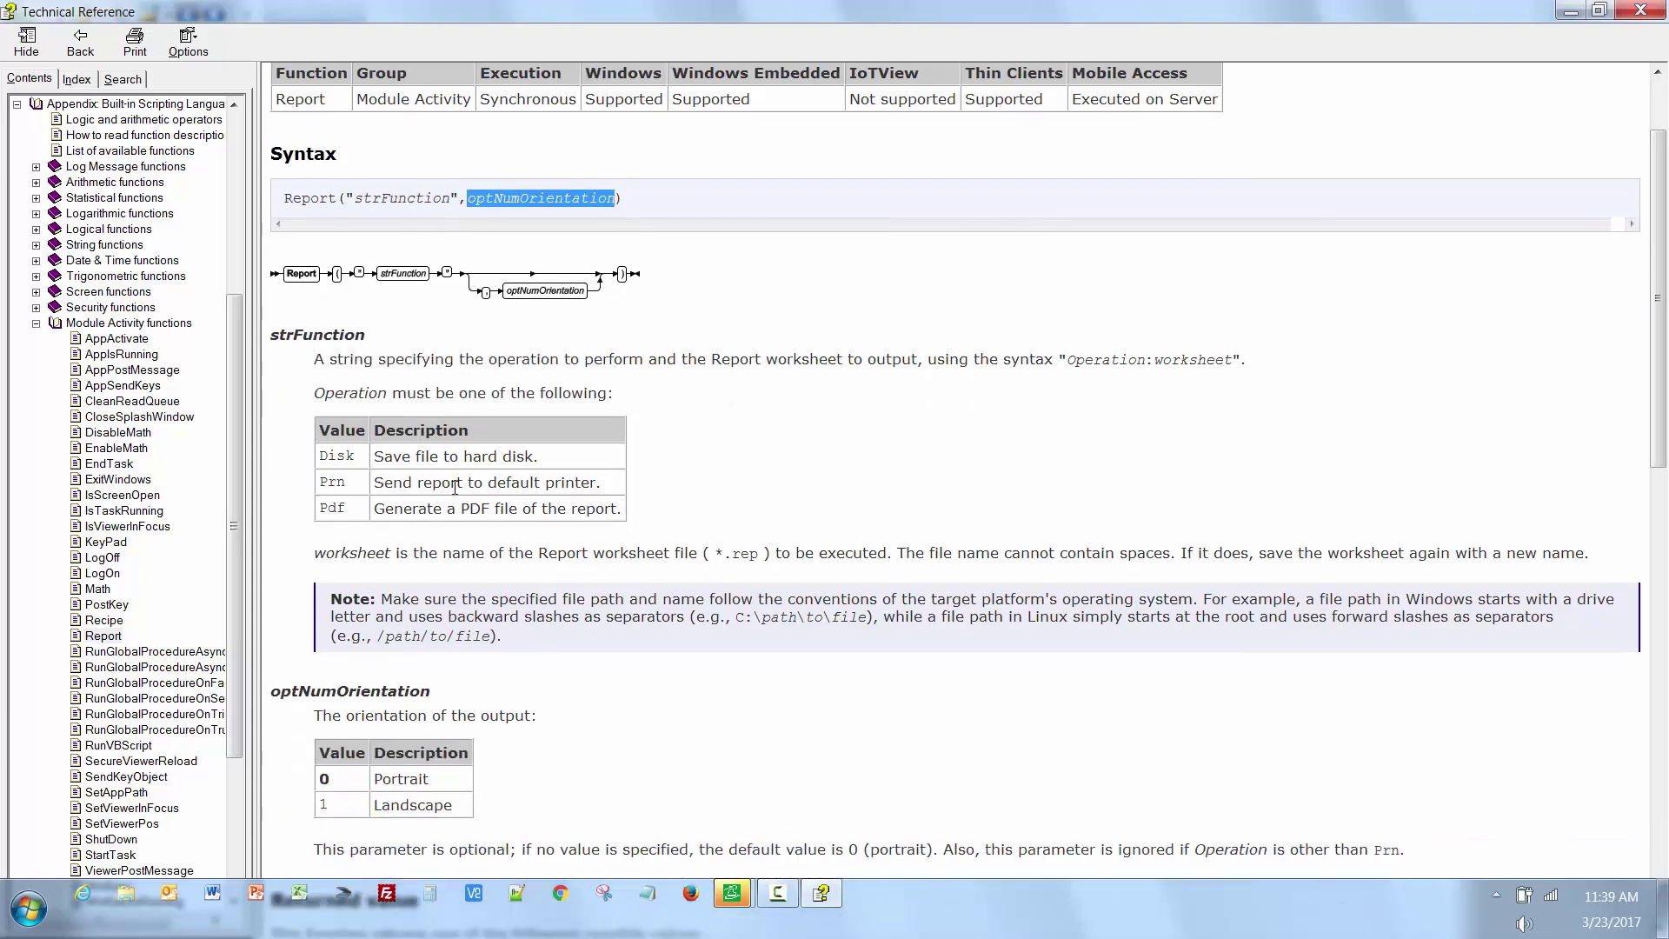
{"action": "scroll", "coordinate": [455, 488], "scroll_direction": "down", "scroll_amount": 1}
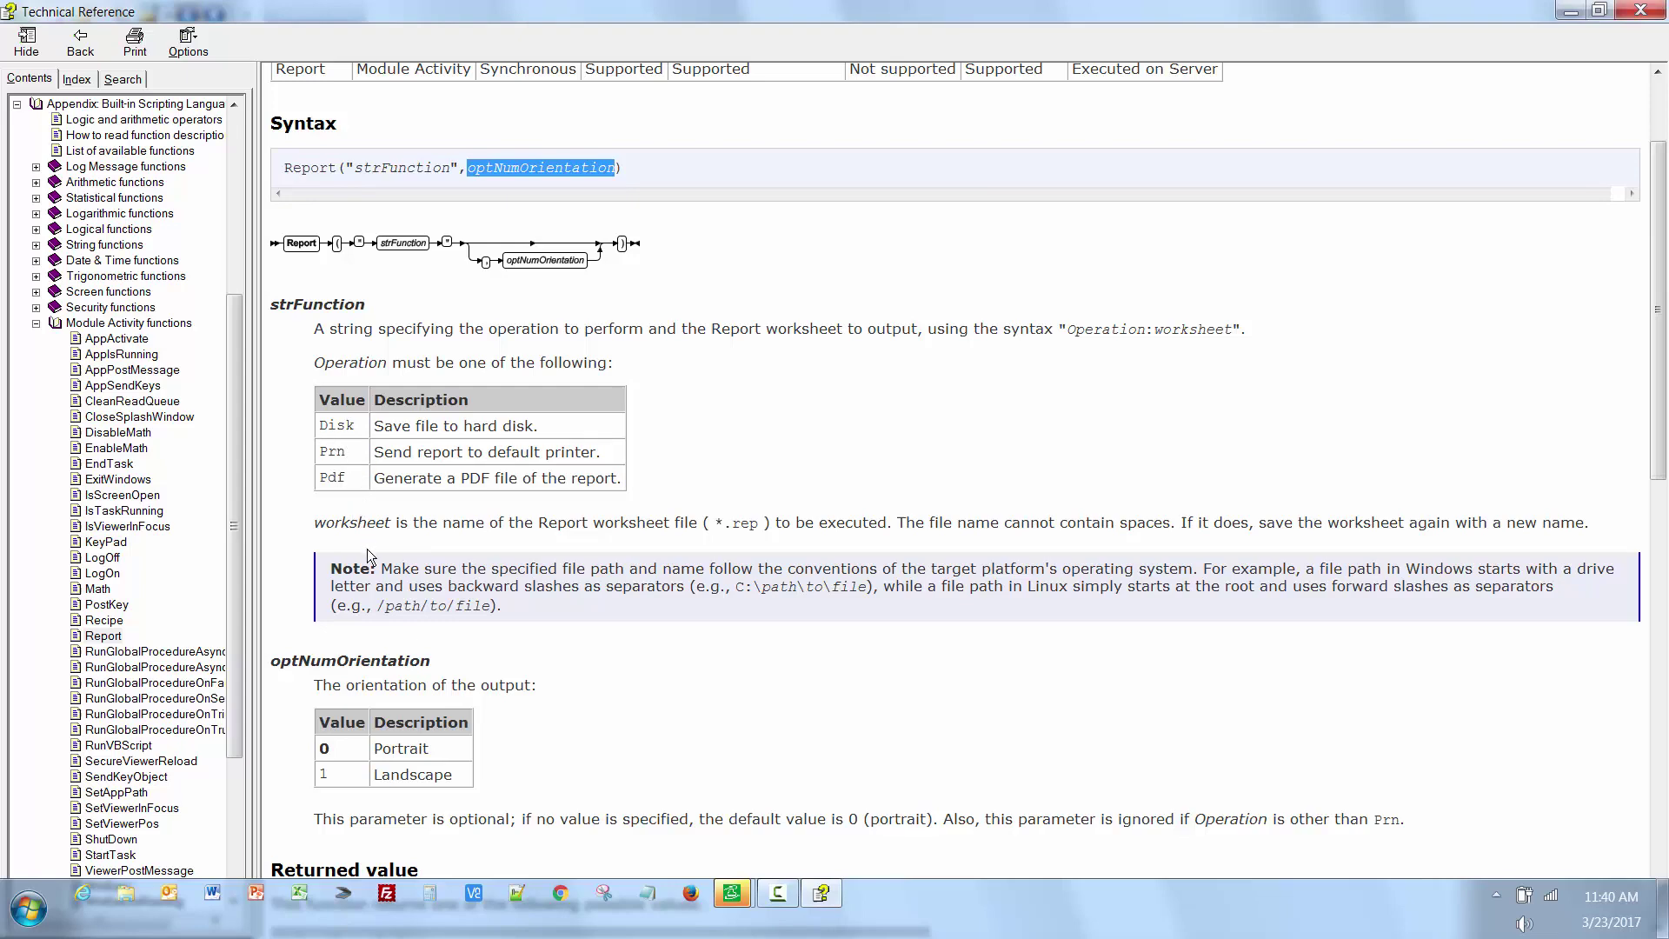
{"action": "scroll", "coordinate": [367, 550], "scroll_direction": "down", "scroll_amount": 5}
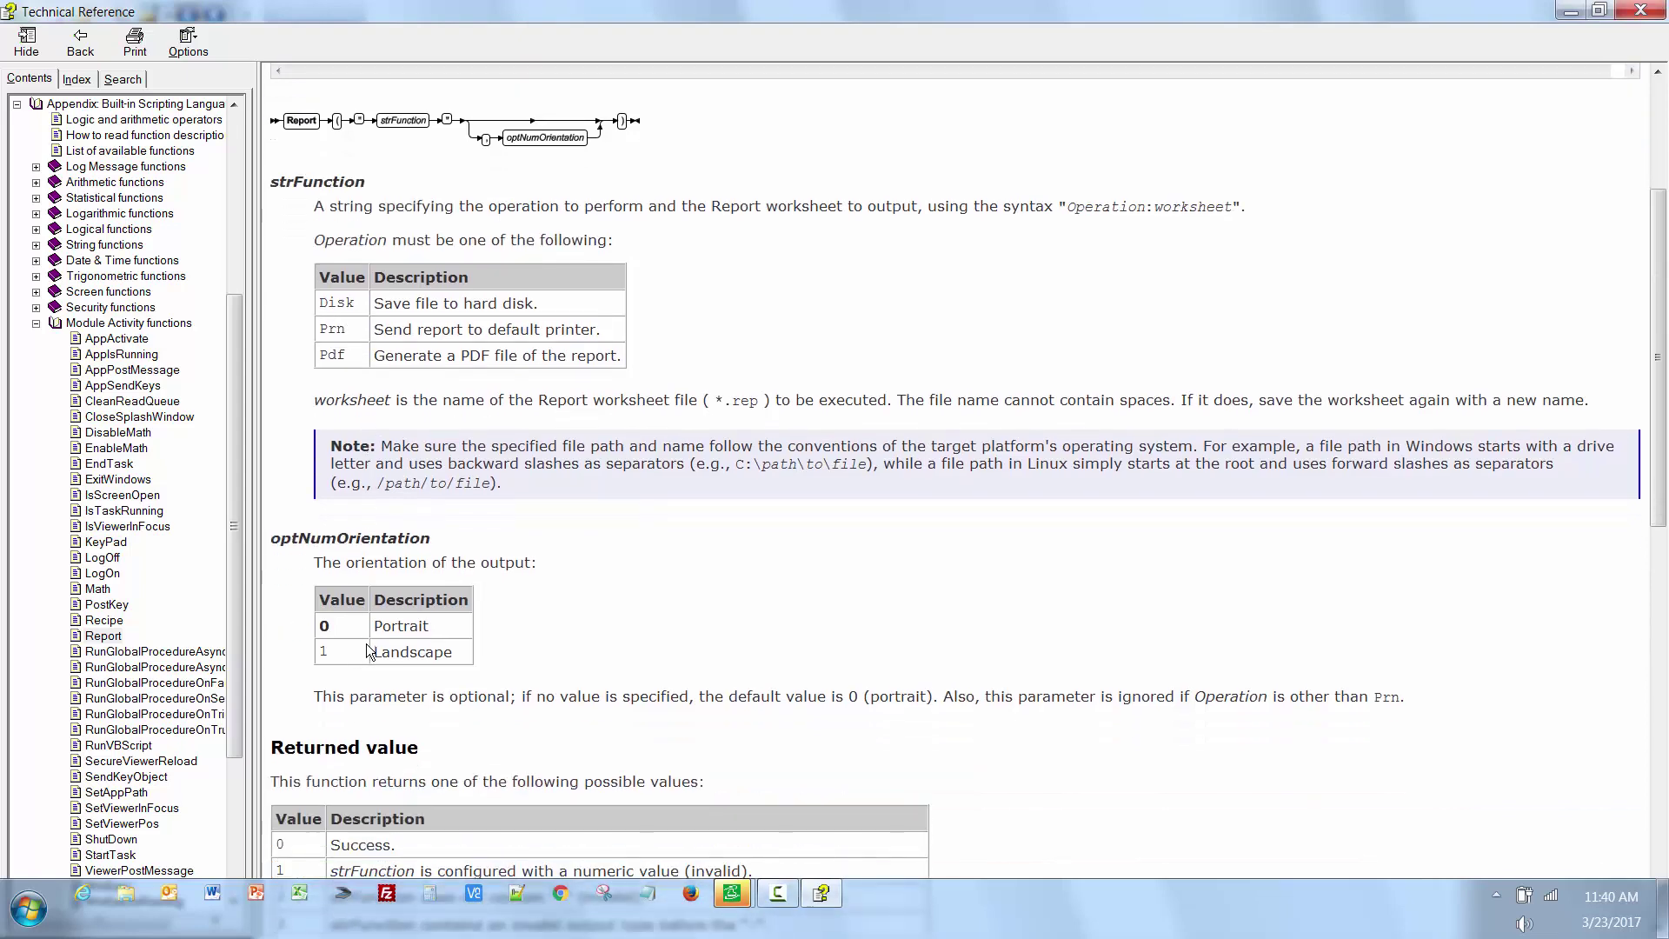
{"action": "scroll", "coordinate": [370, 641], "scroll_direction": "down", "scroll_amount": 20}
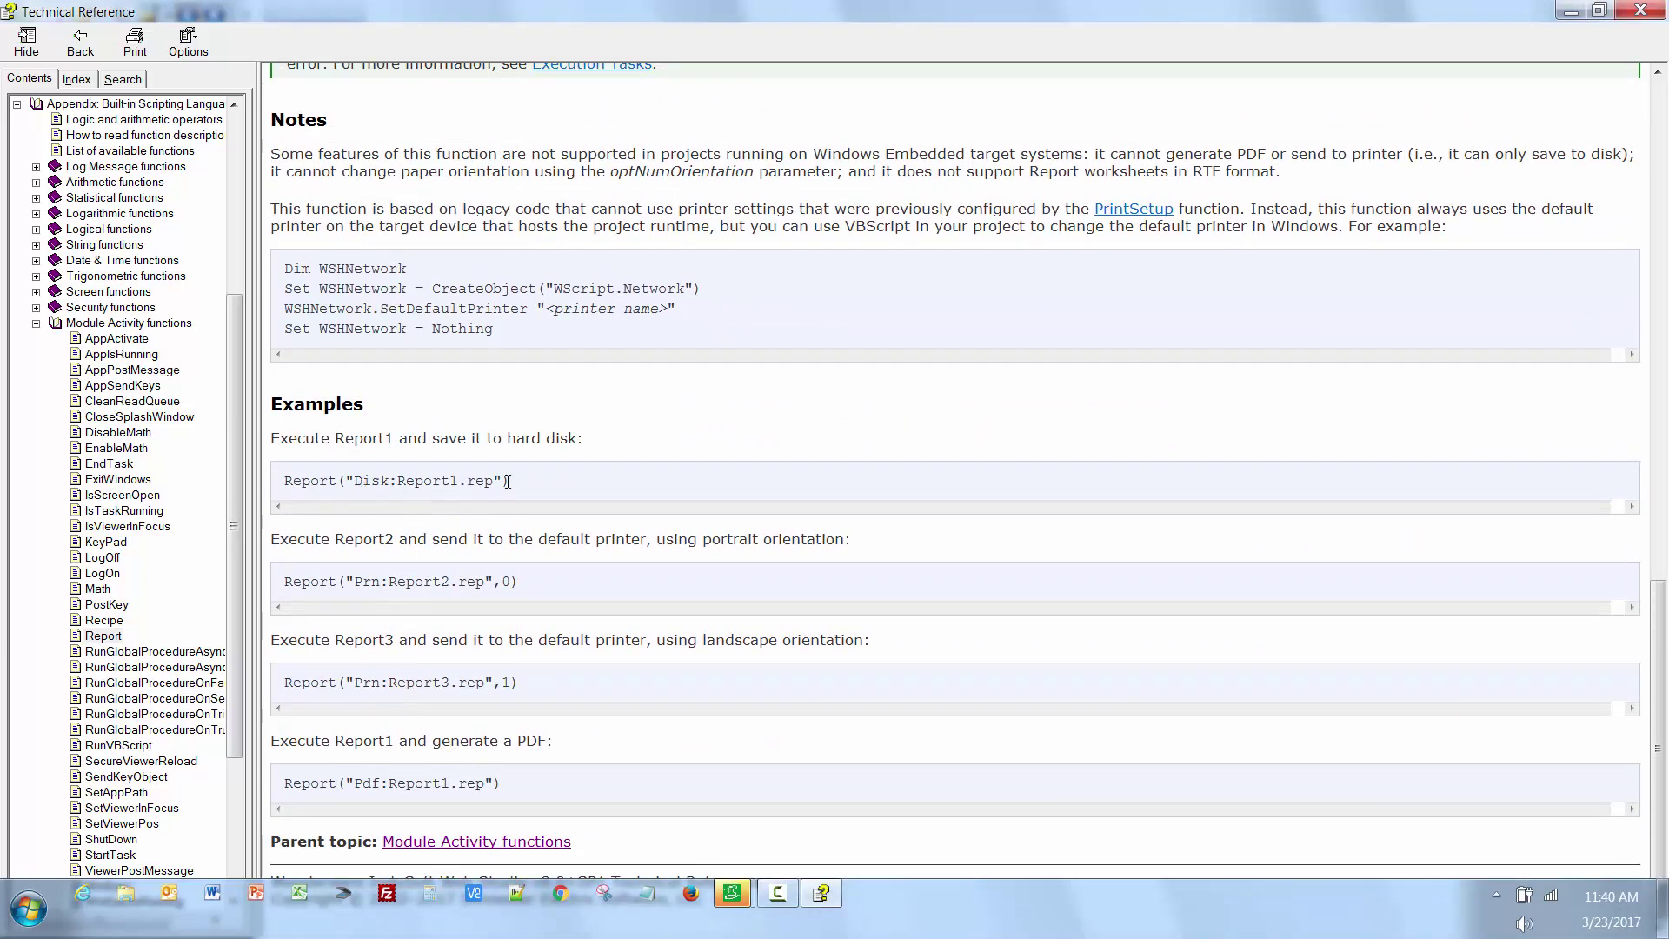
{"action": "left_click_drag", "start_coordinate": [509, 482], "coordinate": [290, 489]}
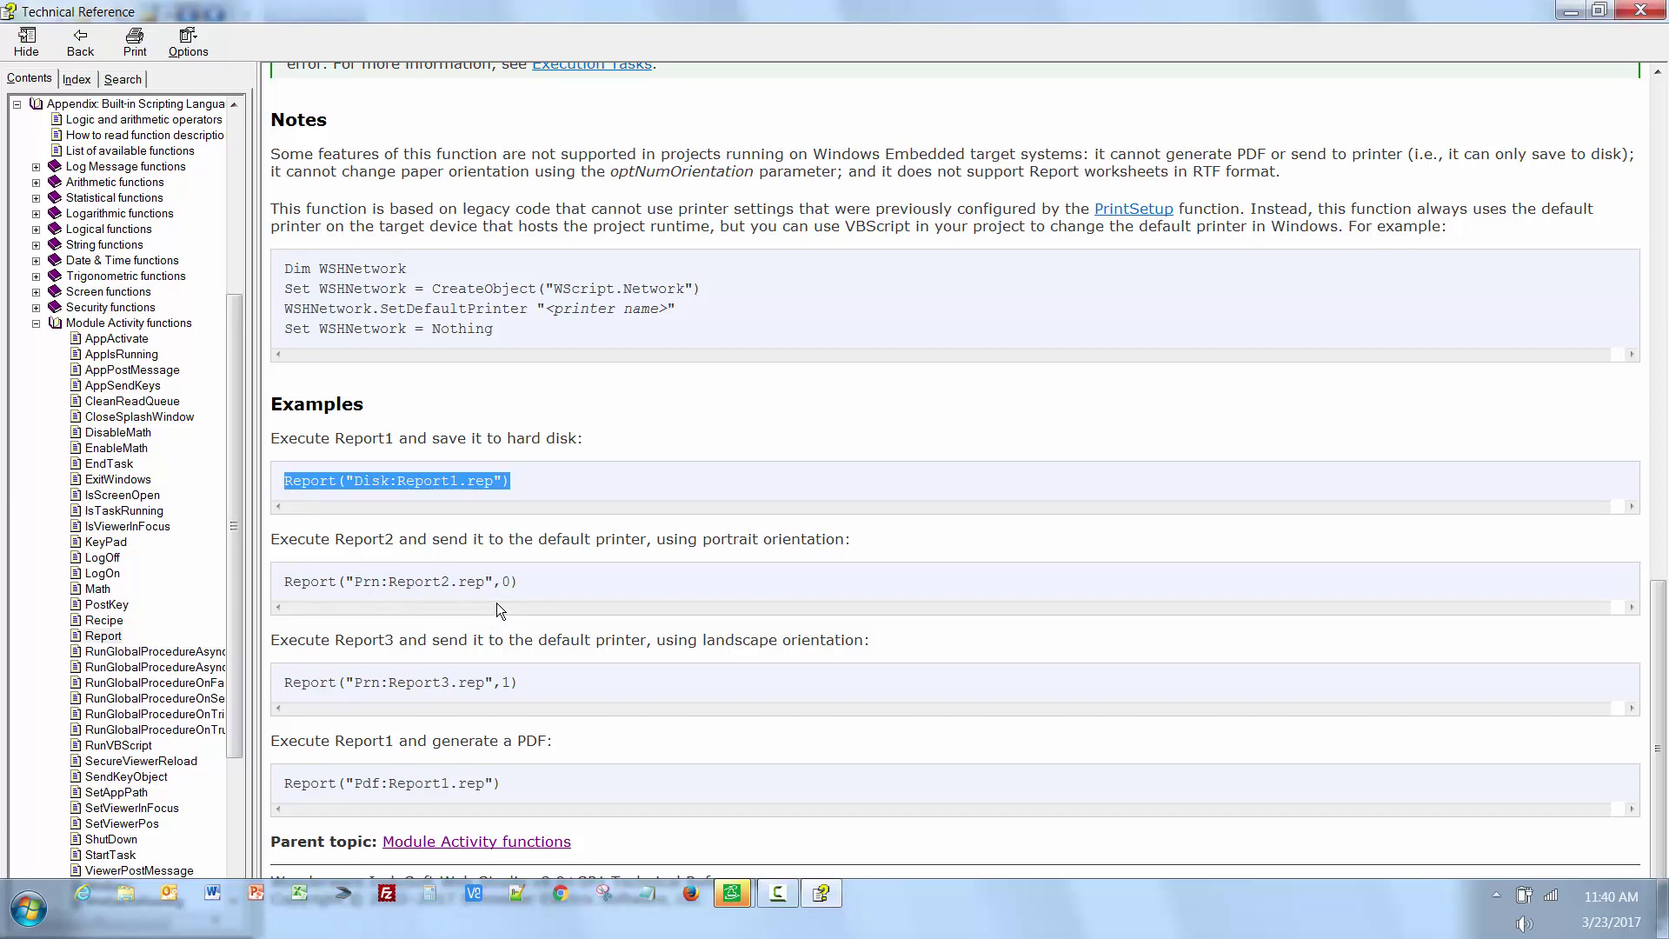
{"action": "key", "text": "alt+Tab"}
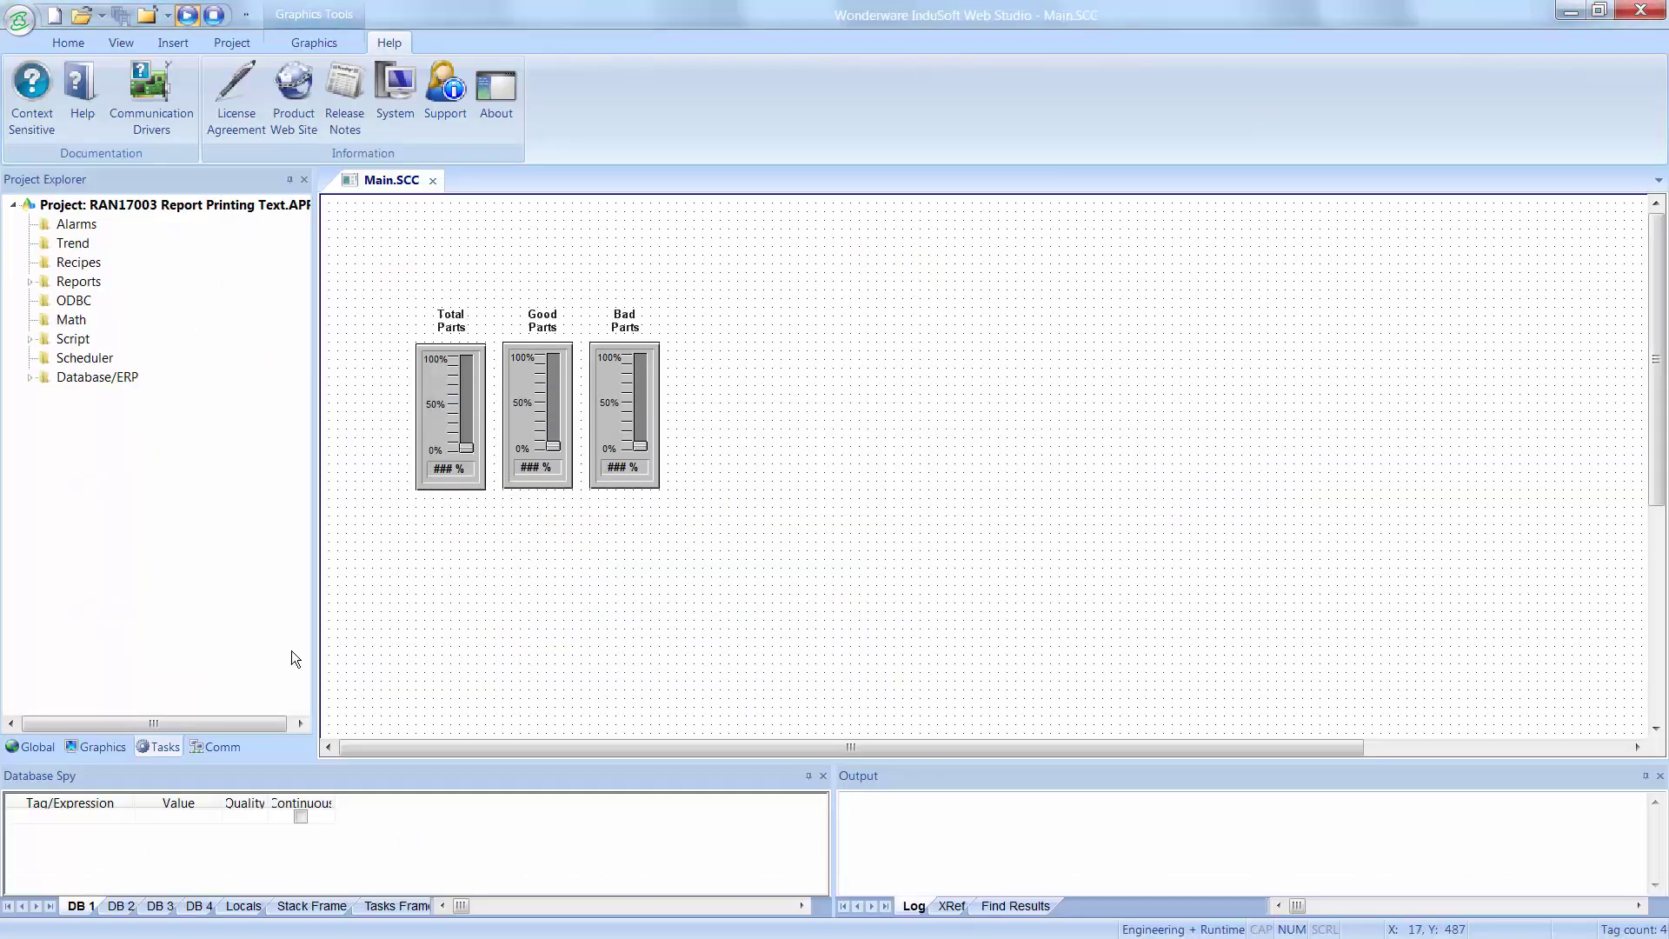
- Draw a button beside the Bad Parts gauge with a two-line caption 'Print Report'
{"action": "left_click", "coordinate": [314, 43]}
{"action": "left_click", "coordinate": [802, 122]}
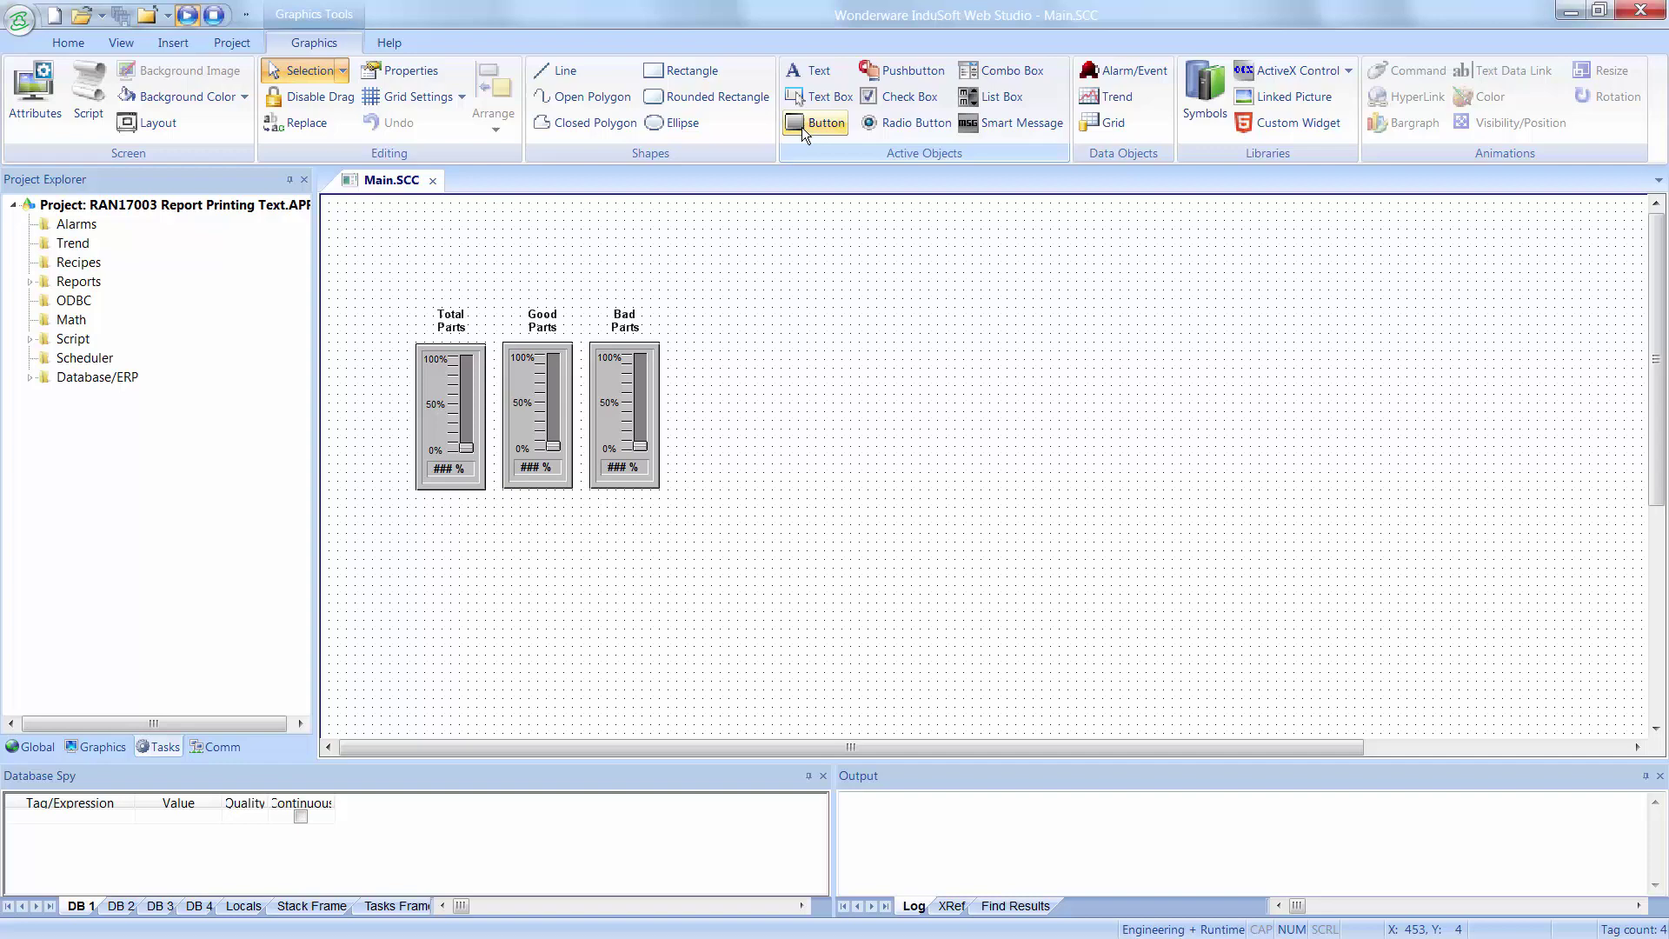
{"action": "left_click_drag", "start_coordinate": [720, 429], "coordinate": [818, 481]}
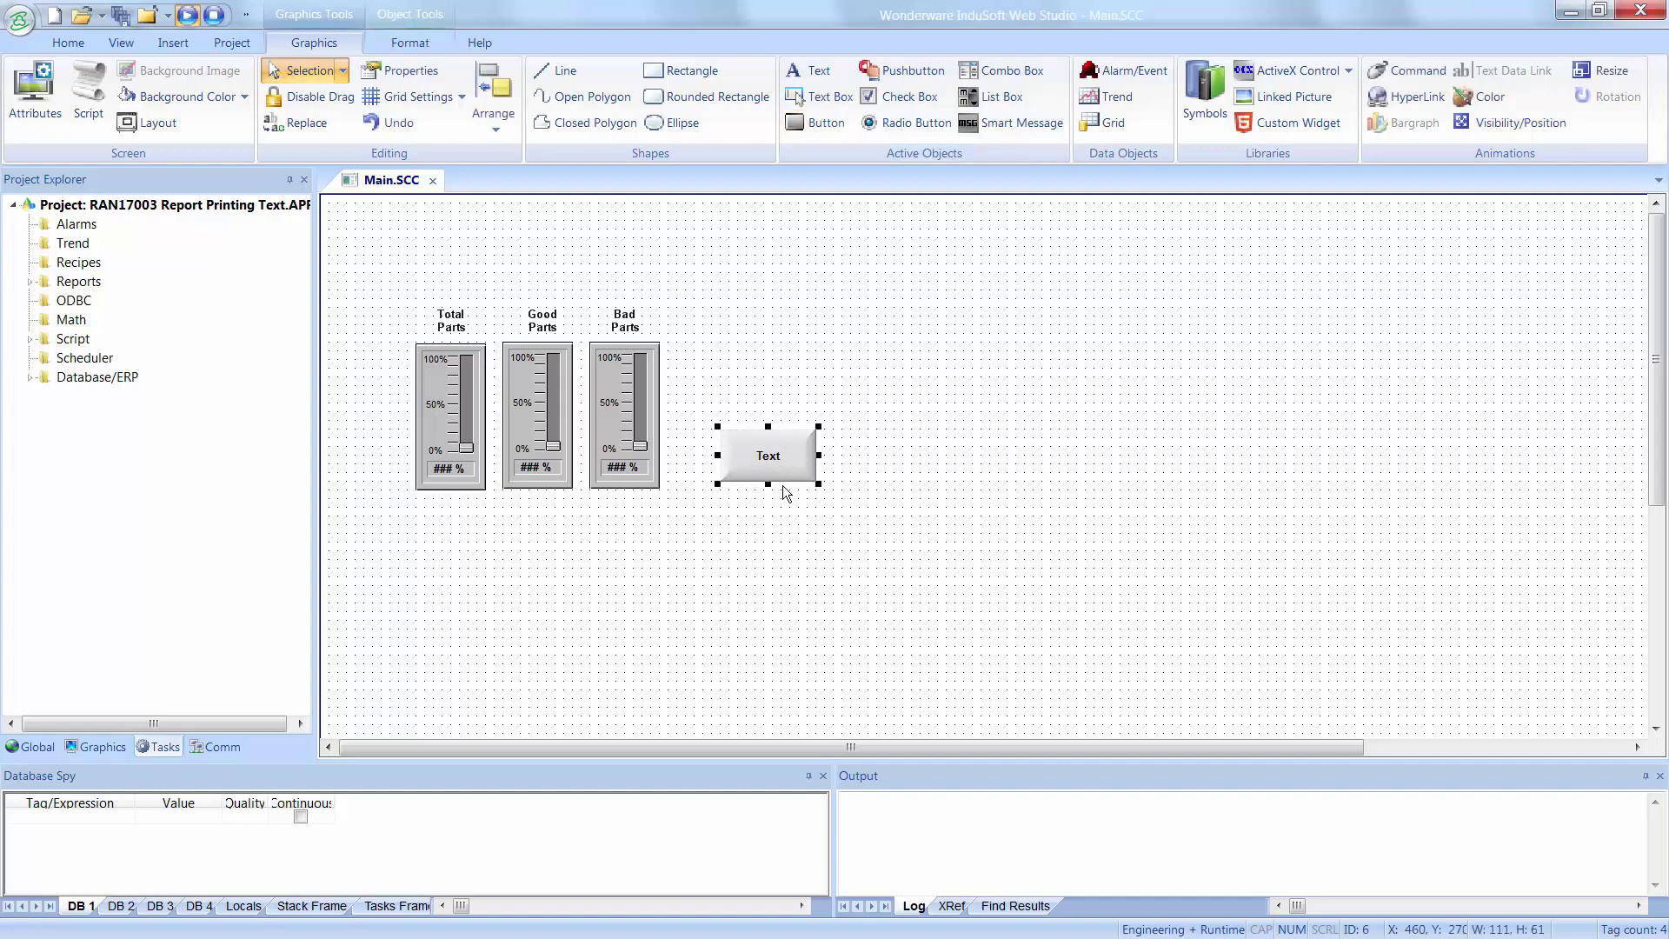
{"action": "double_click", "coordinate": [780, 467]}
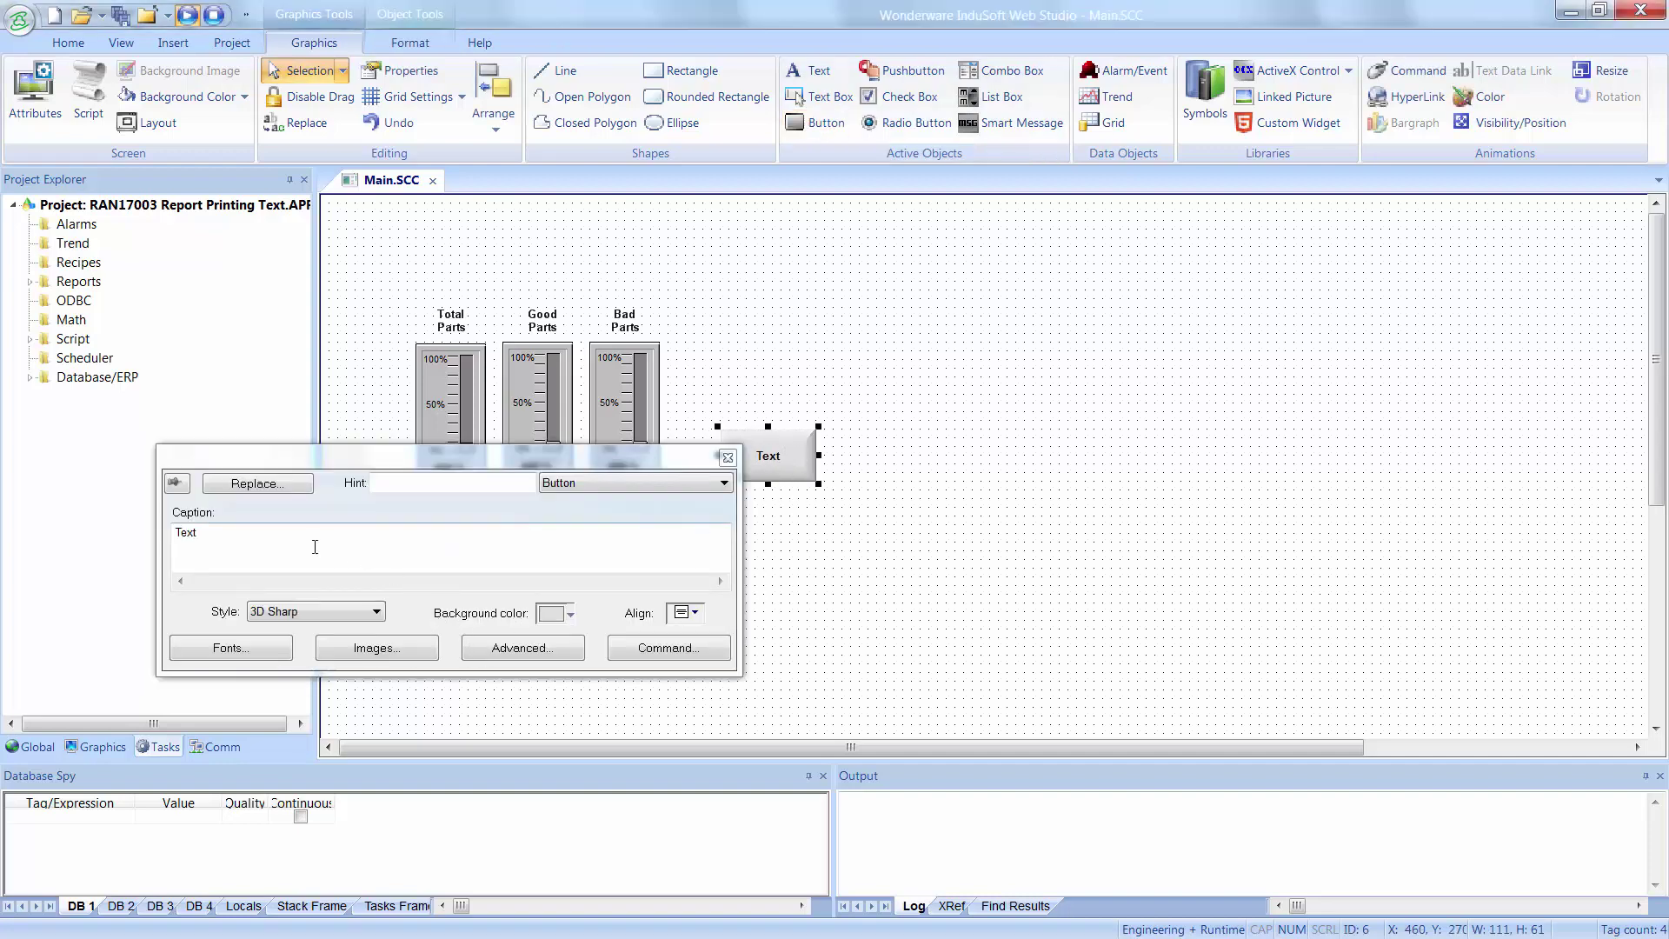
{"action": "left_click_drag", "start_coordinate": [316, 547], "coordinate": [129, 502]}
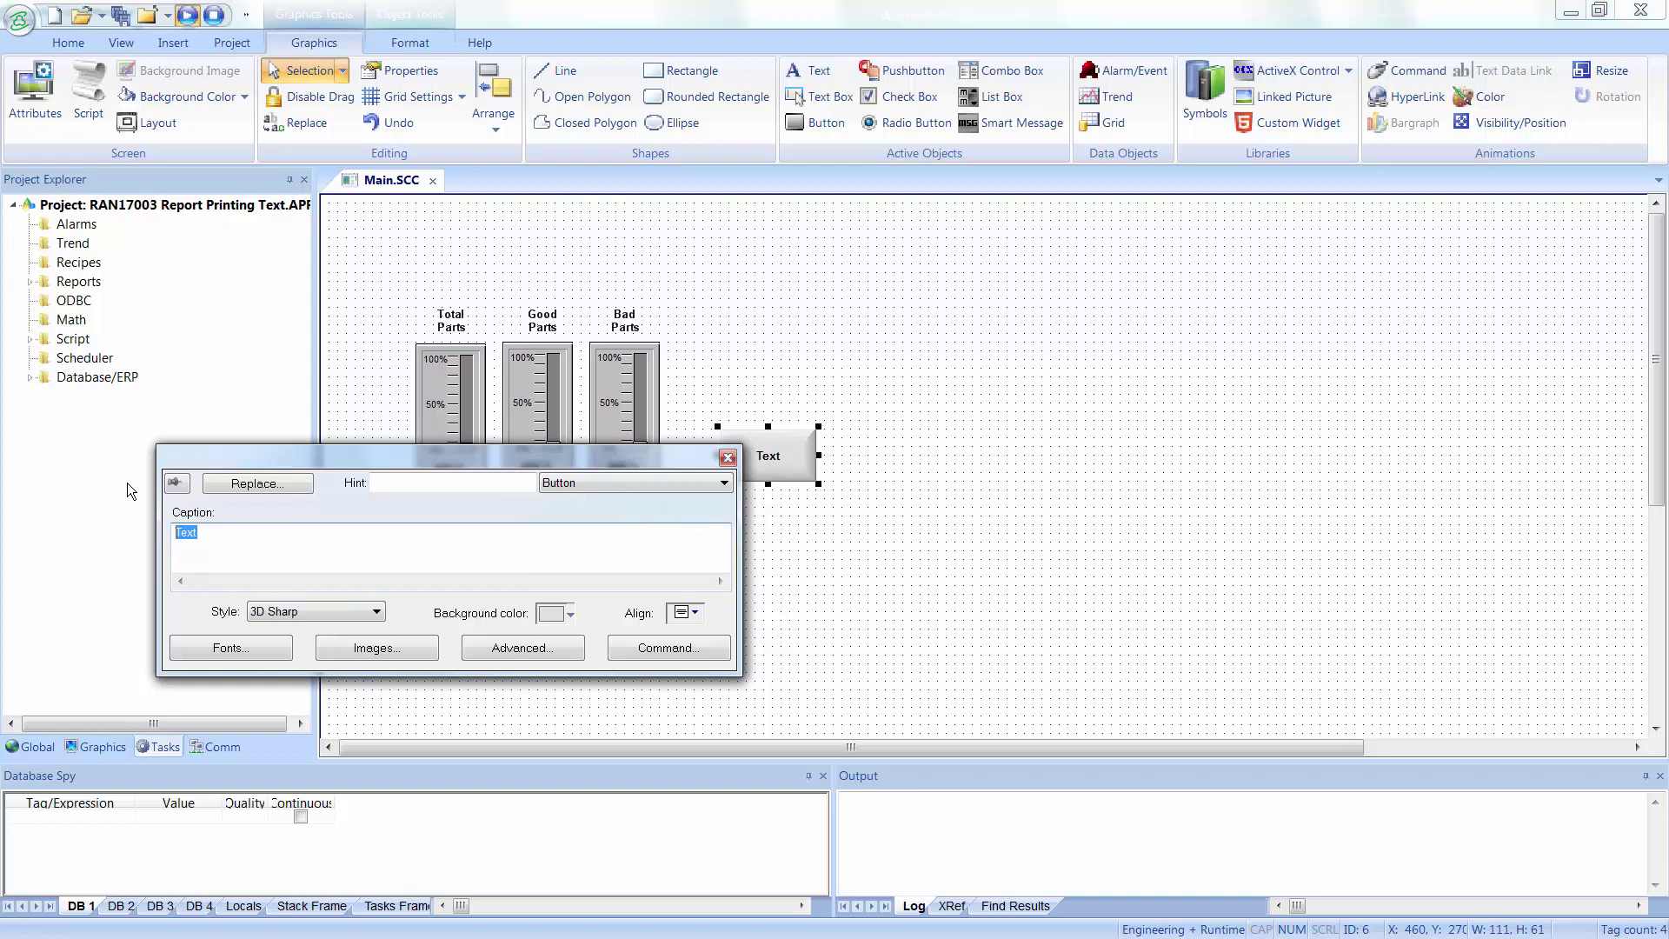
{"action": "type", "text": "Print"}
{"action": "key", "text": "Return"}
{"action": "type", "text": "Report"}
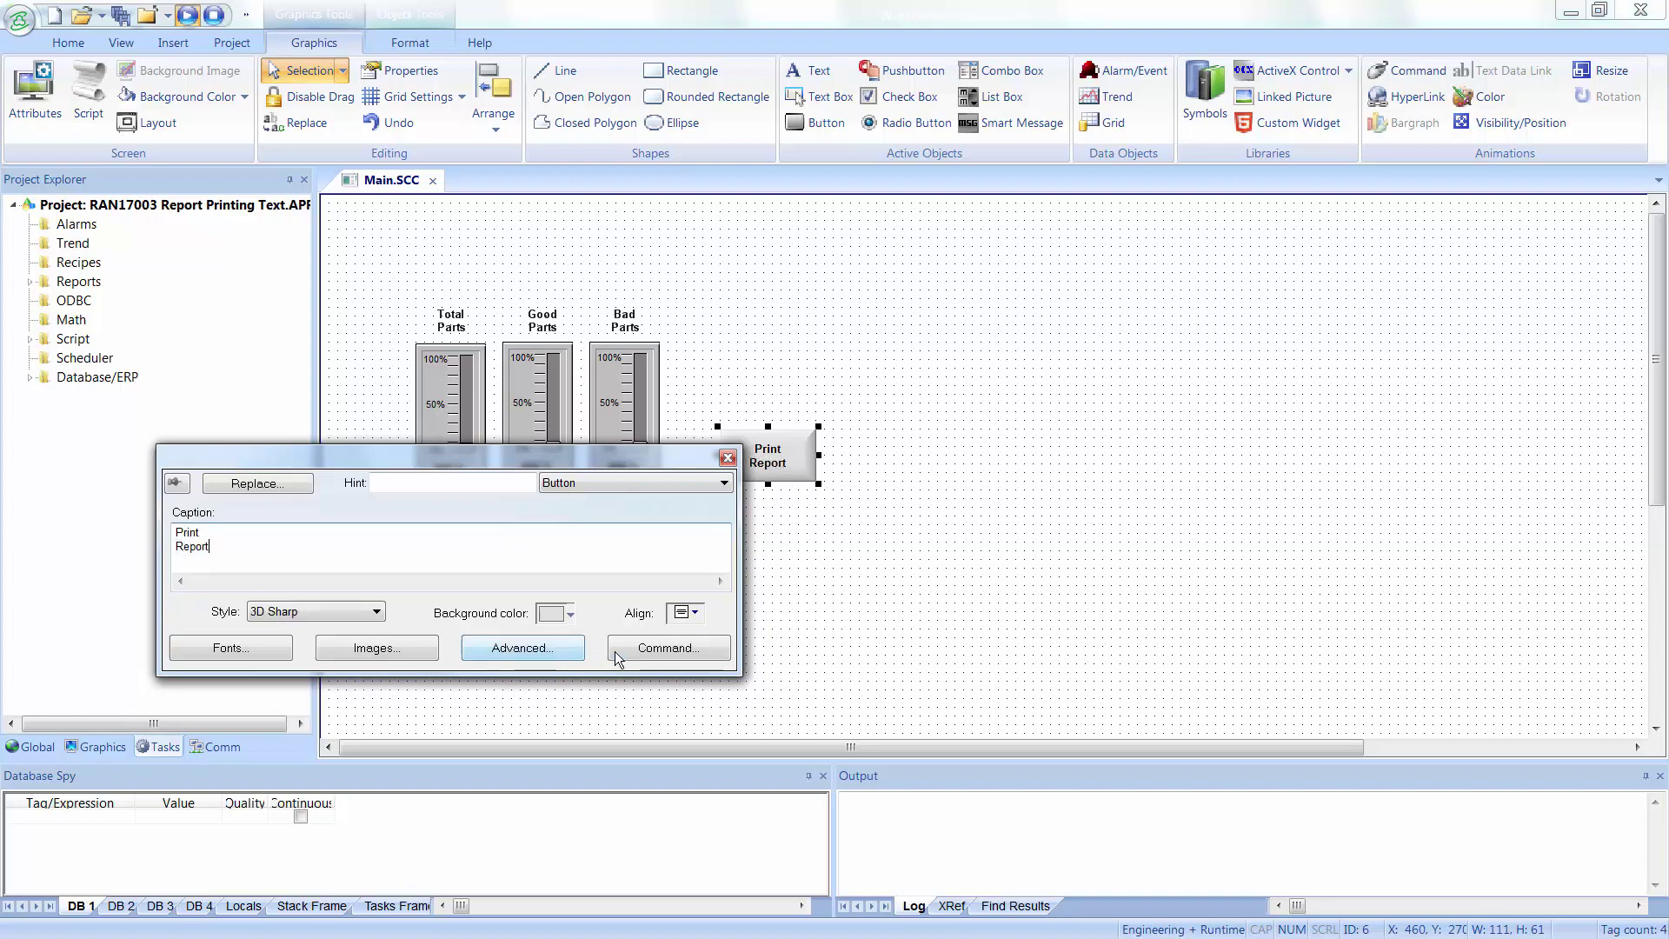
- Set the button's command to VBScript running $Report("Disk:Report1.rep")
{"action": "left_click", "coordinate": [668, 648]}
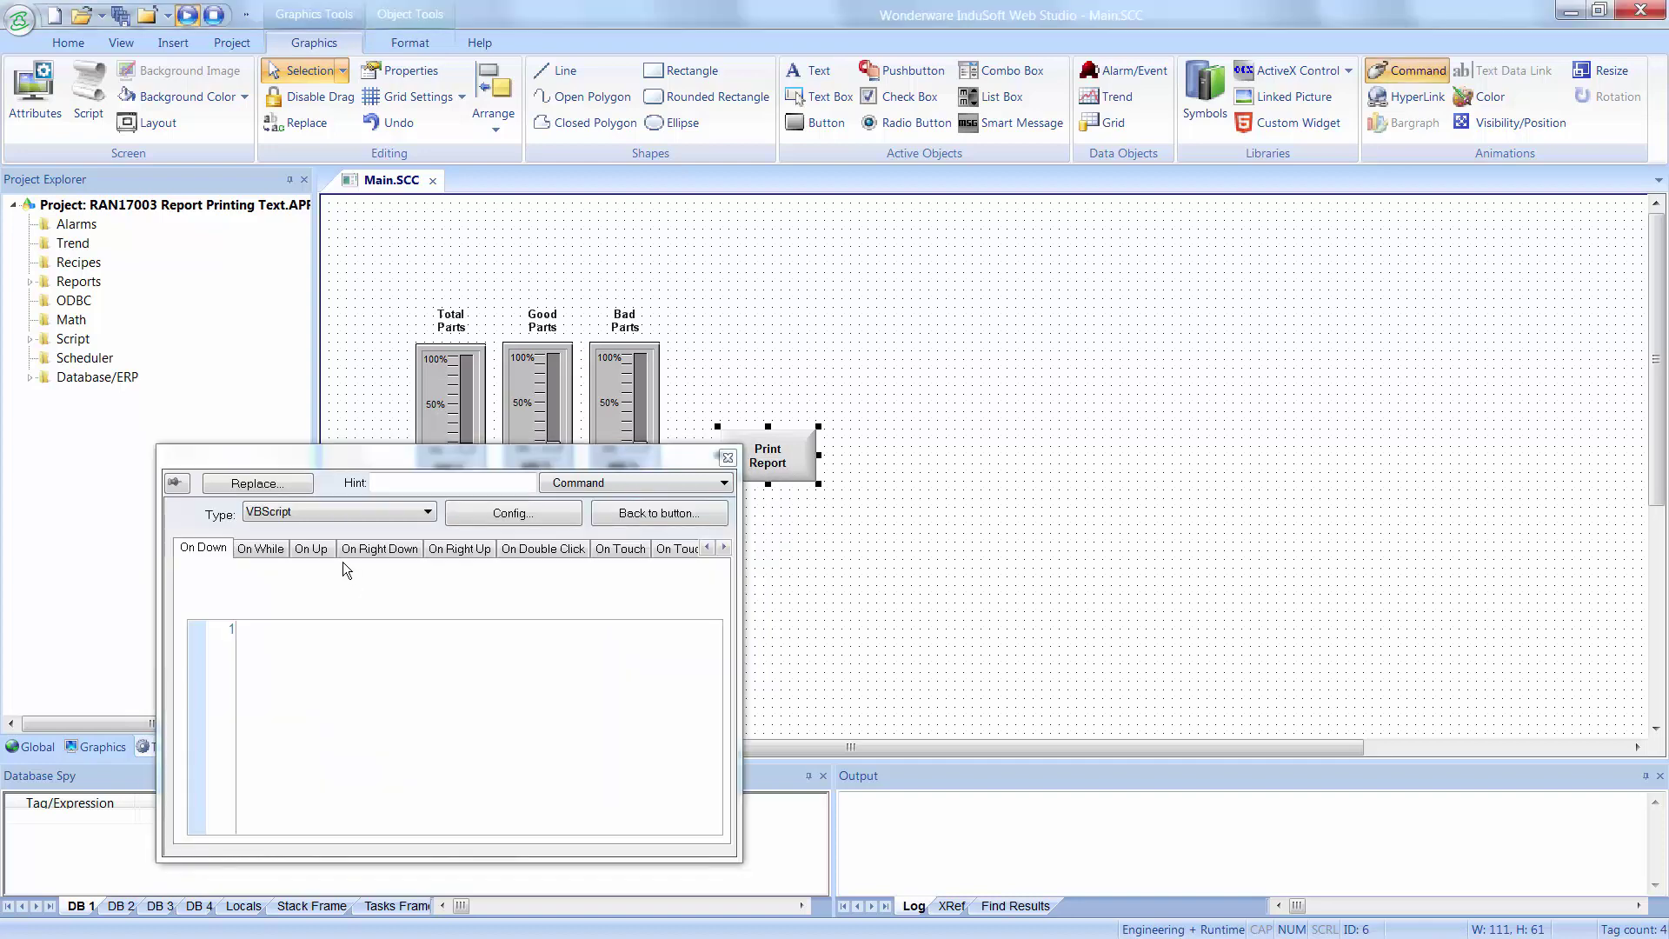
{"action": "left_click", "coordinate": [331, 511]}
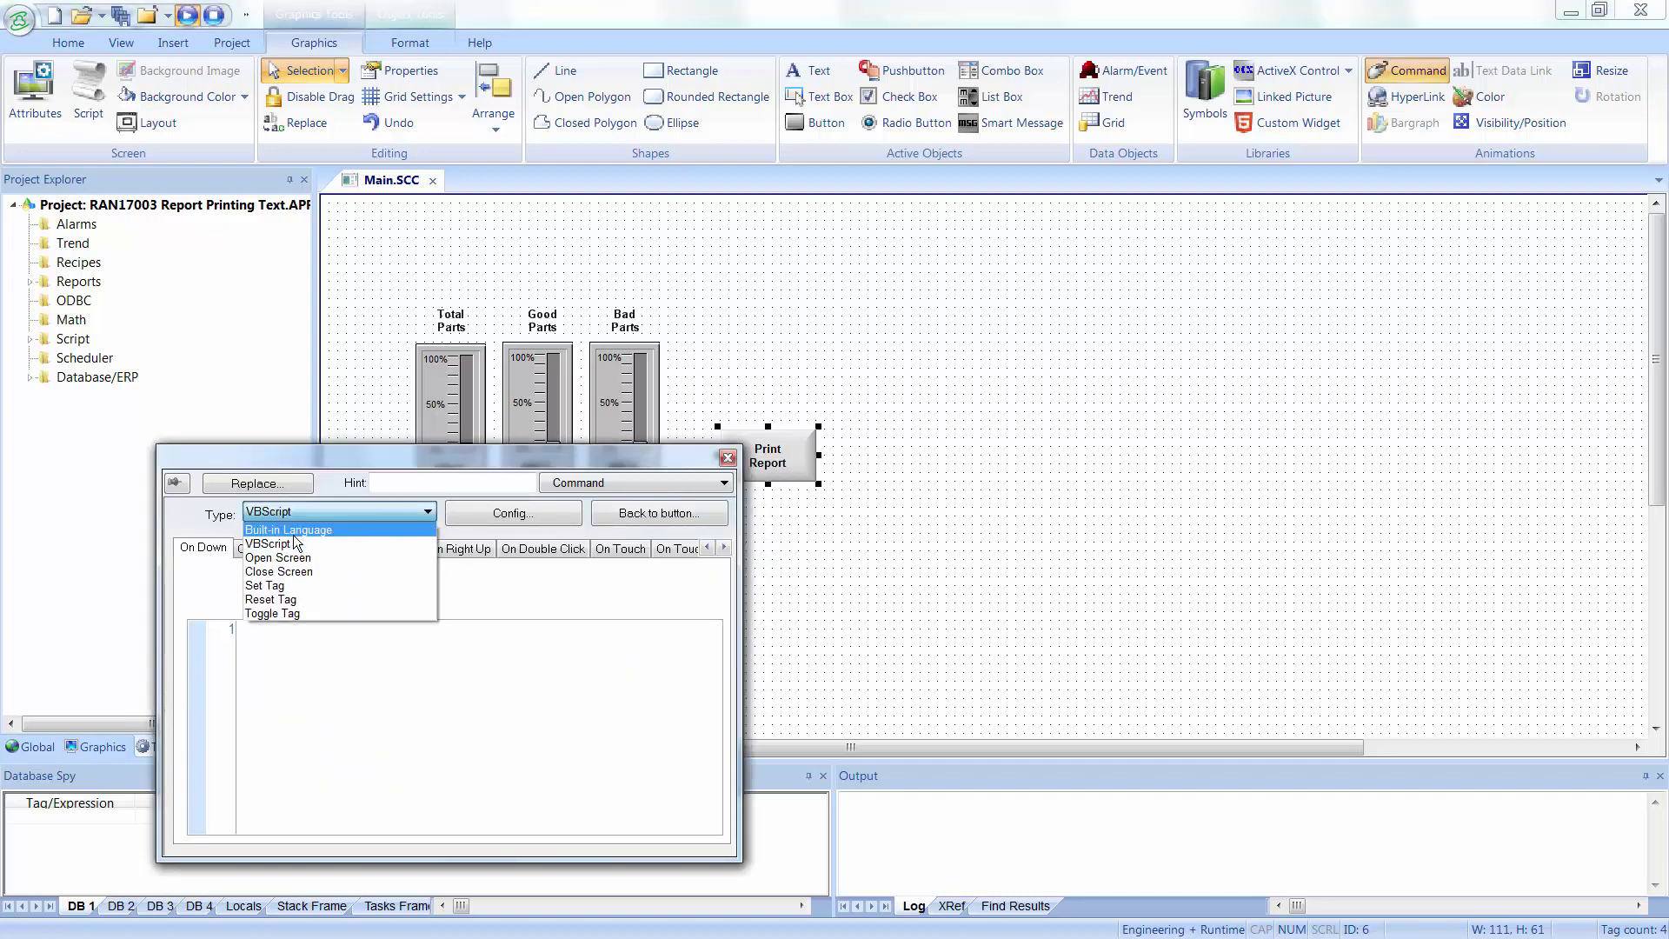
{"action": "left_click", "coordinate": [287, 530]}
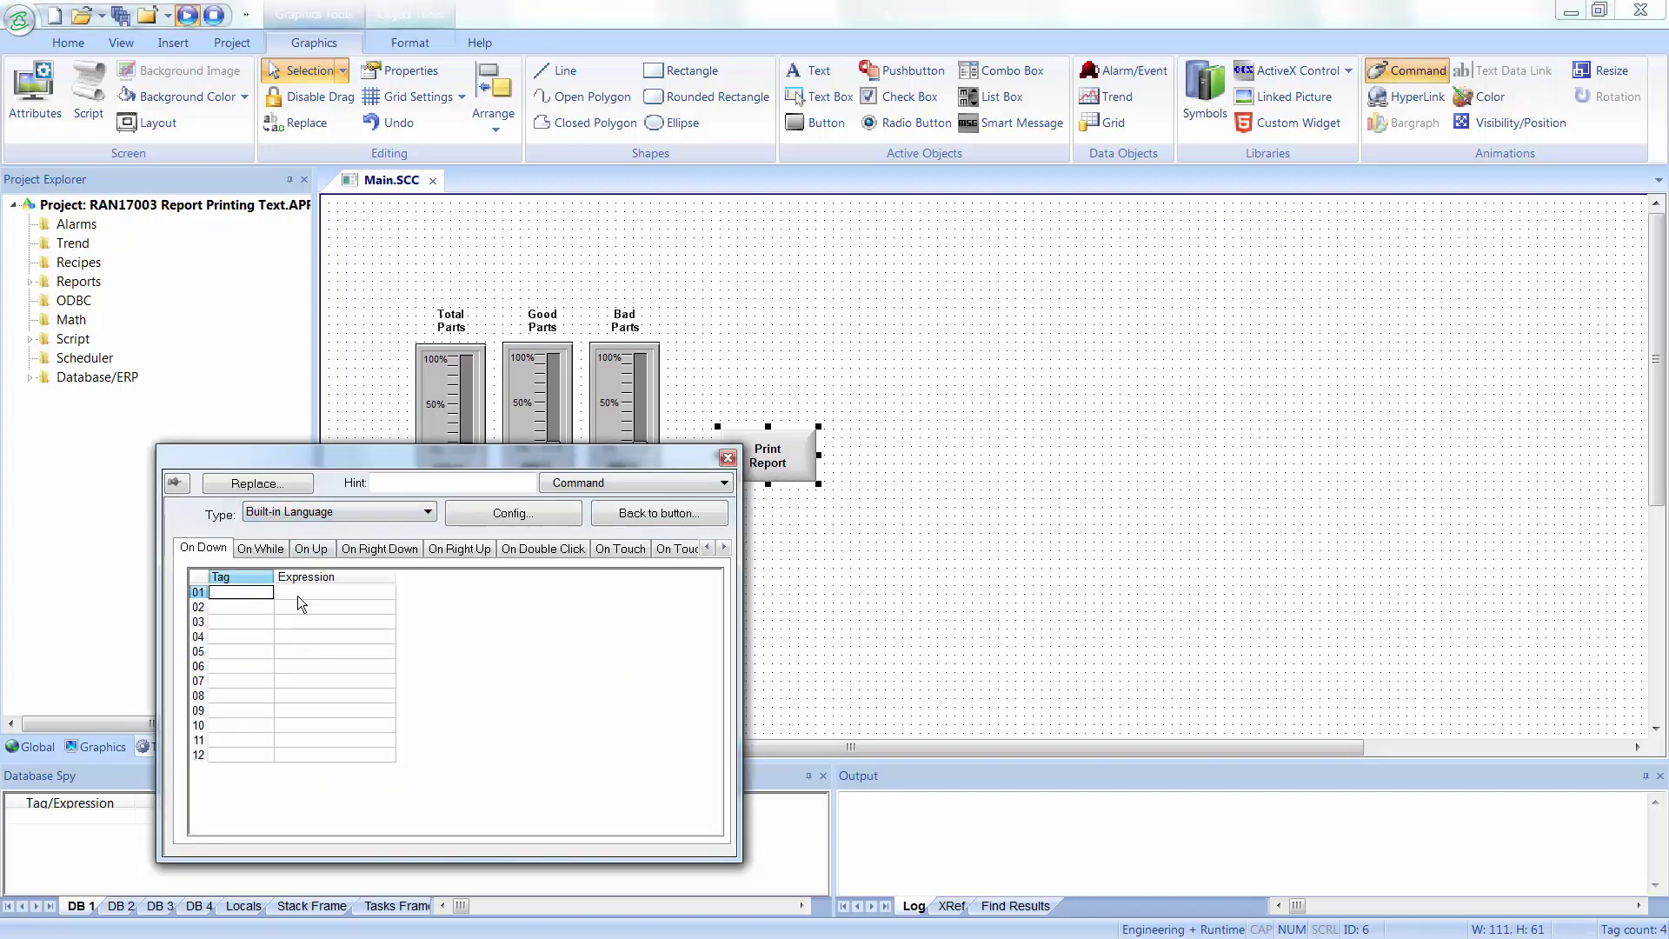
{"action": "left_click", "coordinate": [304, 508]}
{"action": "left_click", "coordinate": [287, 545]}
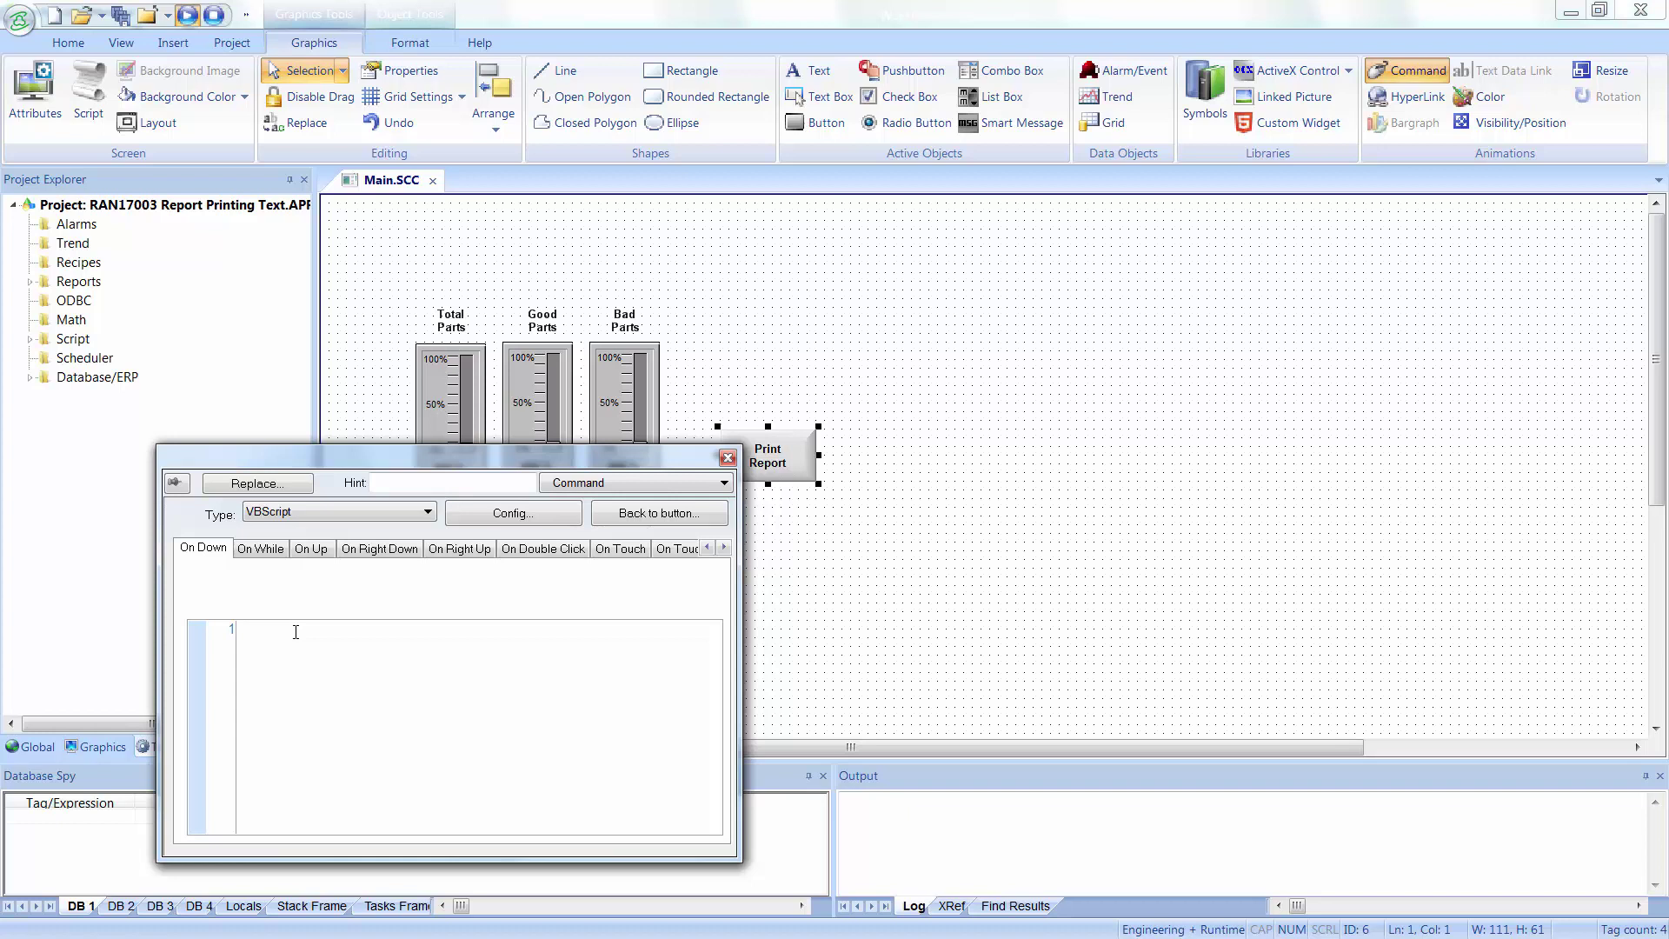
{"action": "type", "text": "$"}
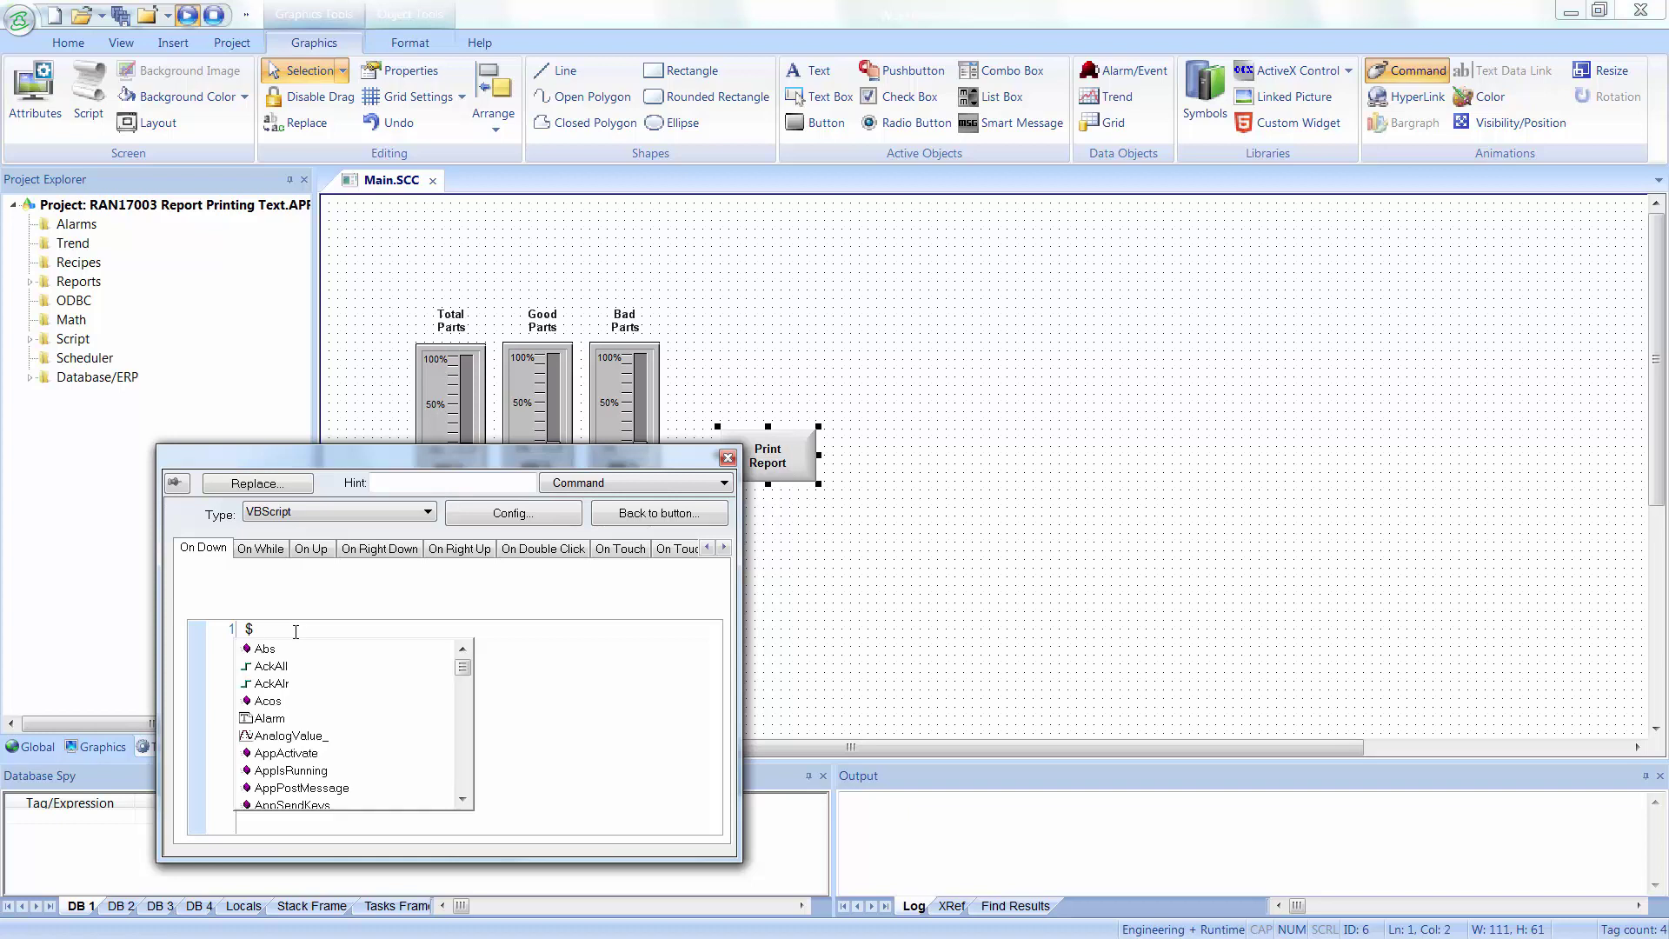
{"action": "type", "text": "Report(\"Disk:Report1.rep\")"}
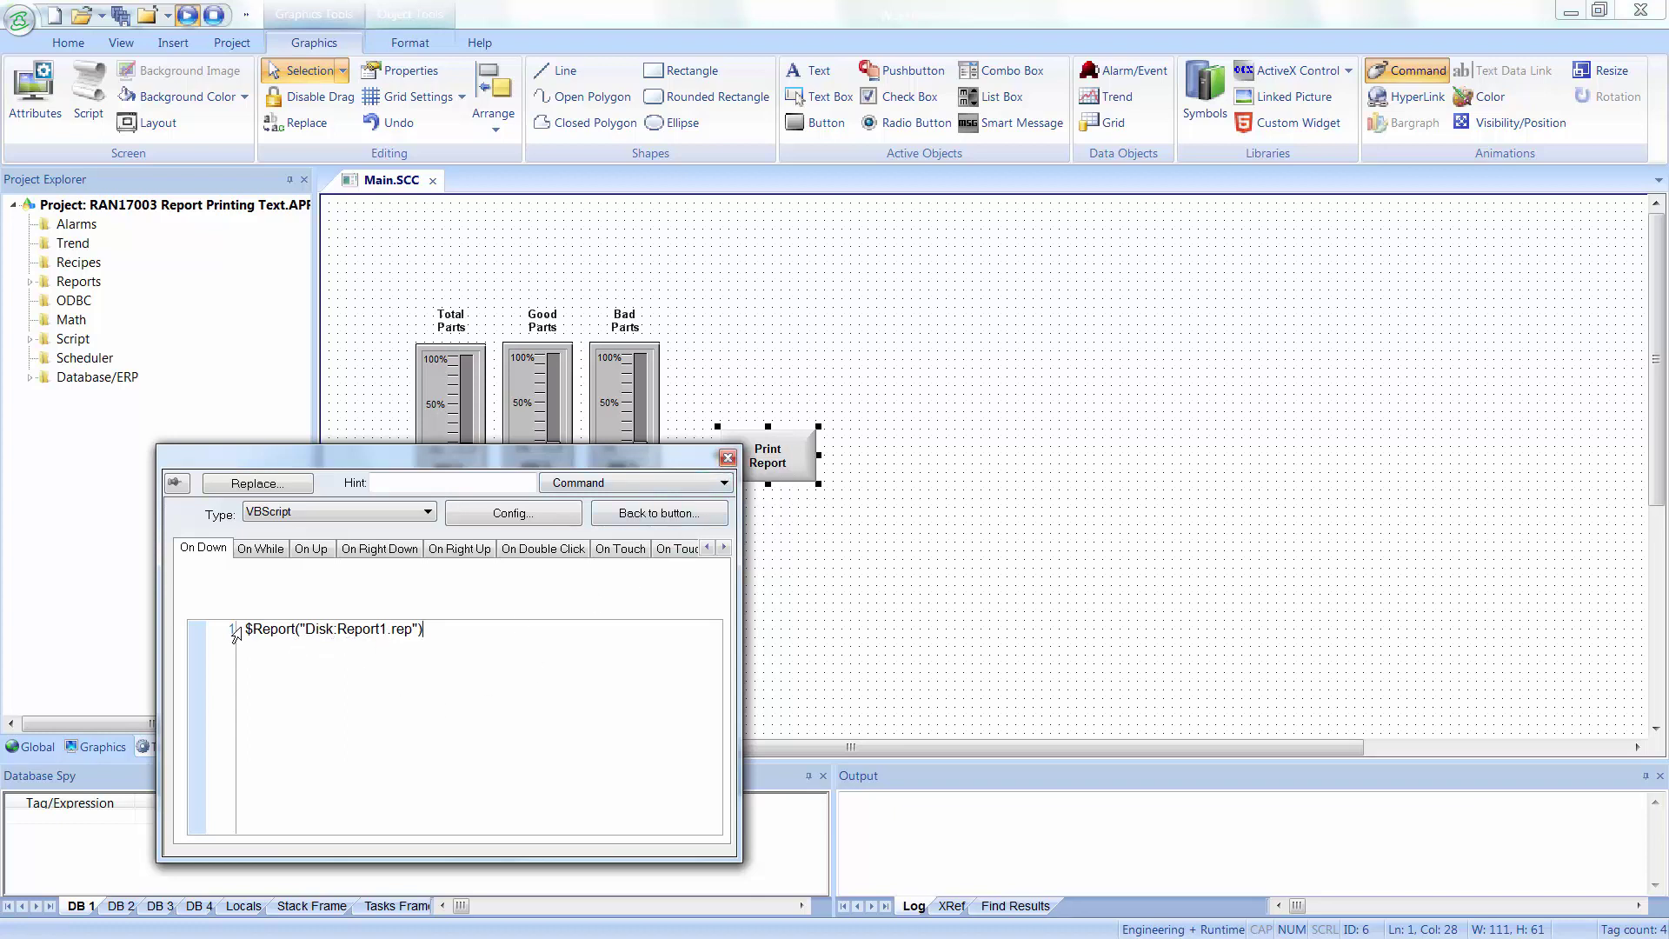
{"action": "left_click", "coordinate": [728, 457]}
{"action": "left_click", "coordinate": [909, 487]}
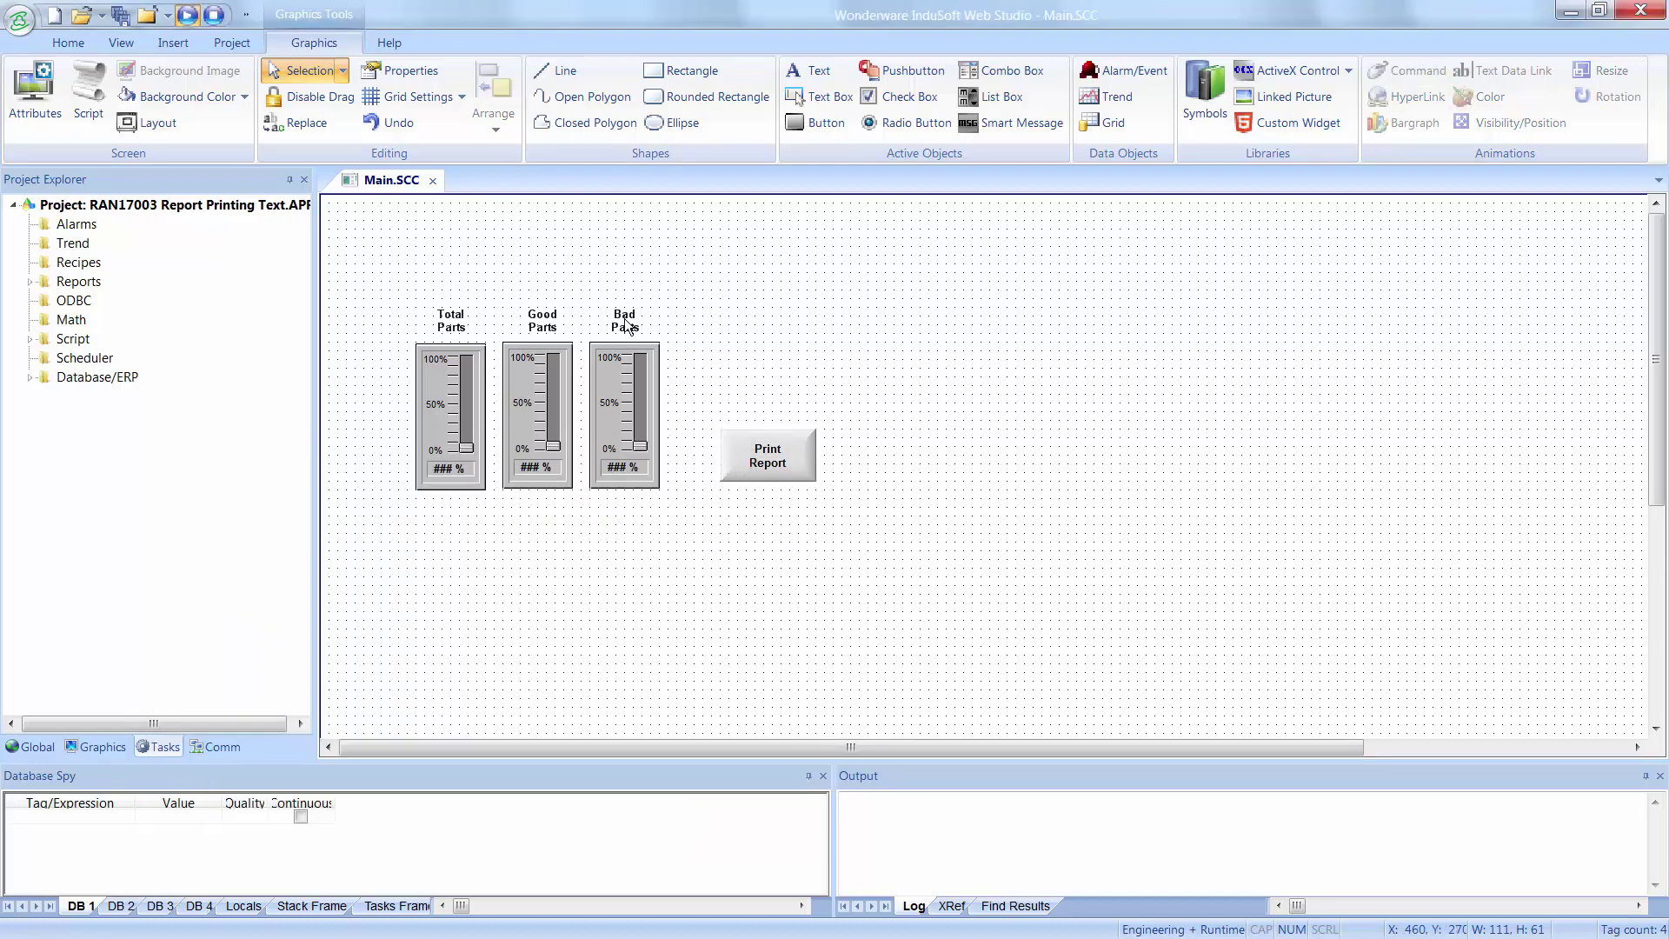
- Save and close the Main screen, then reopen it for editing
{"action": "left_click", "coordinate": [432, 181]}
{"action": "left_click", "coordinate": [748, 553]}
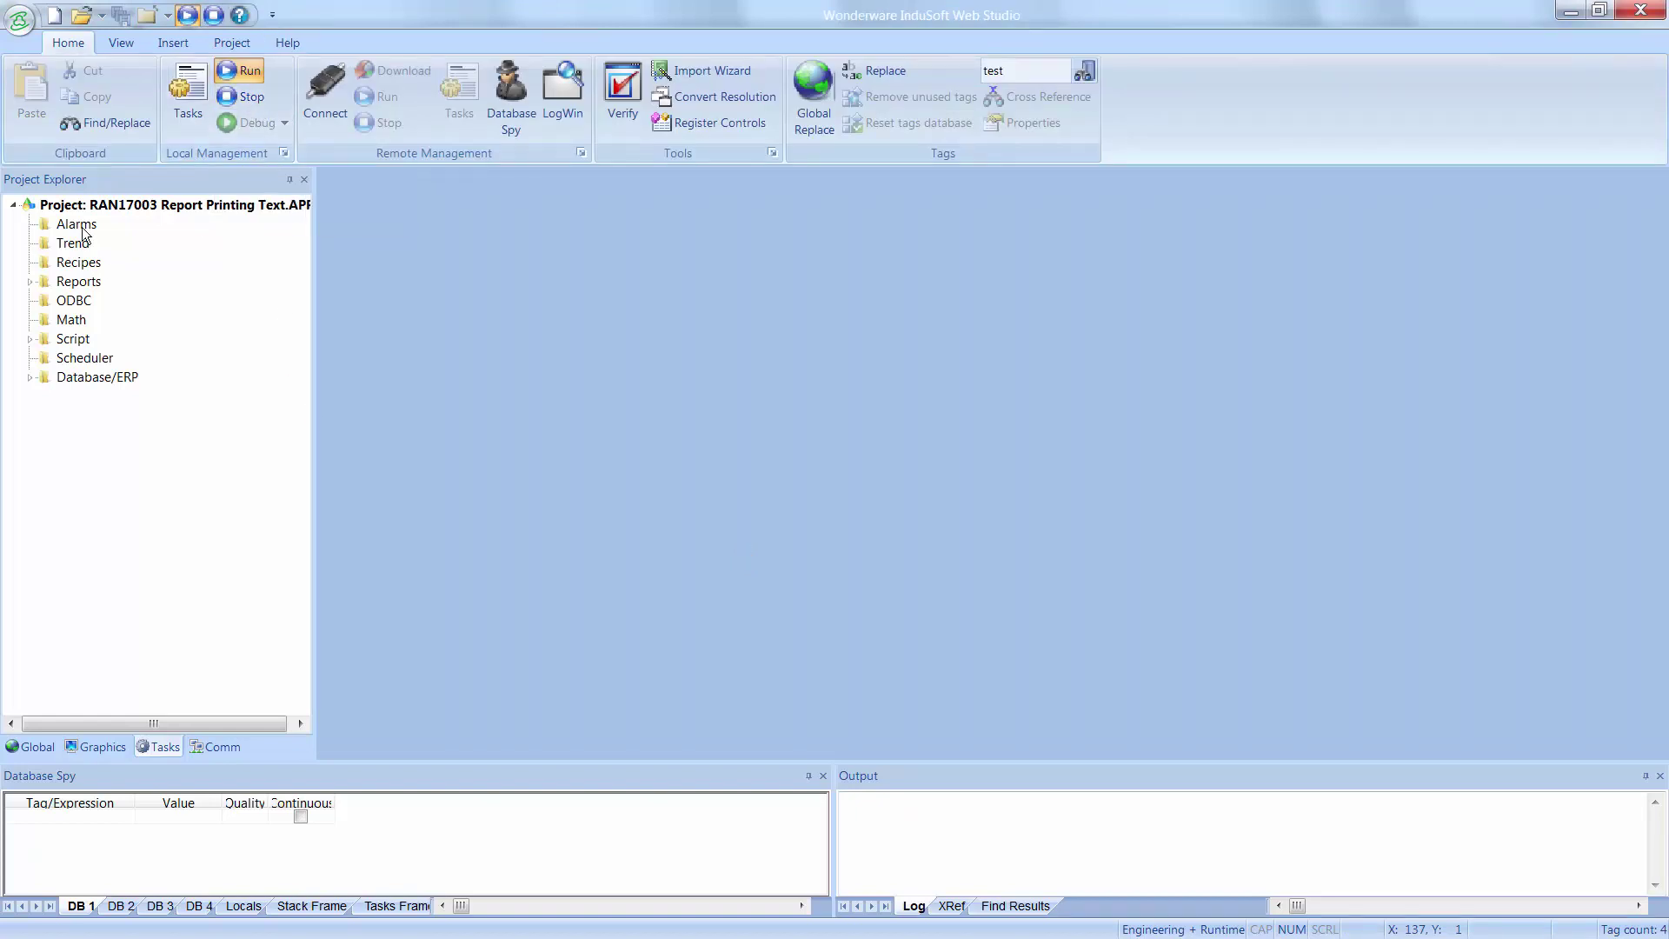
{"action": "left_click", "coordinate": [97, 746]}
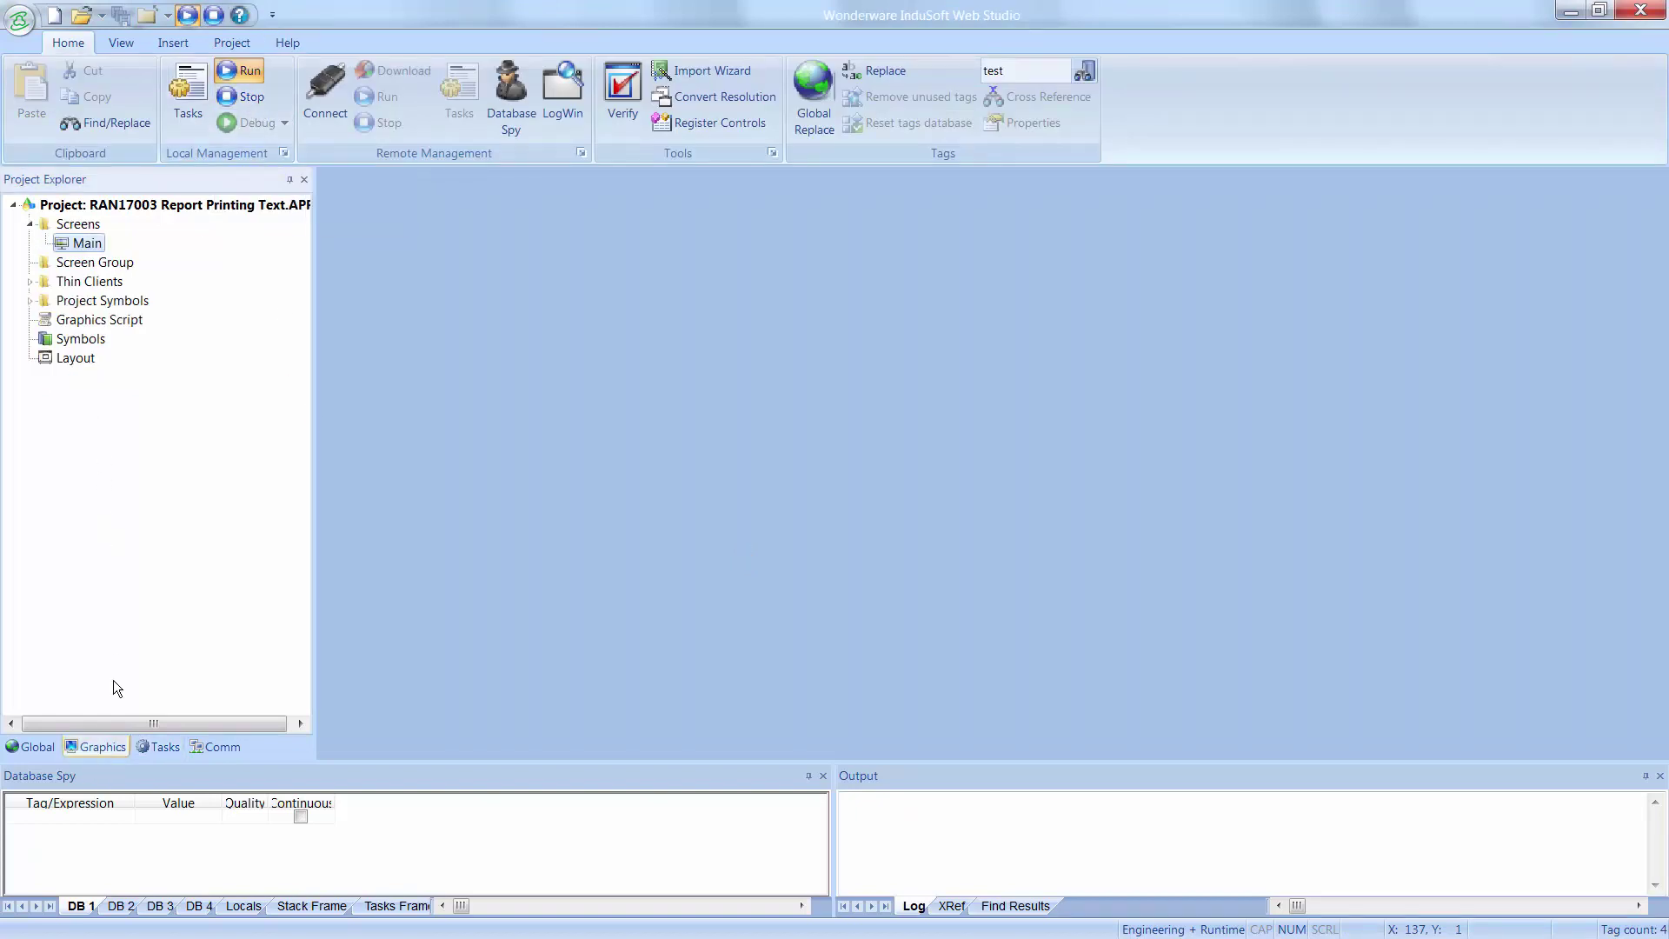
{"action": "double_click", "coordinate": [87, 242]}
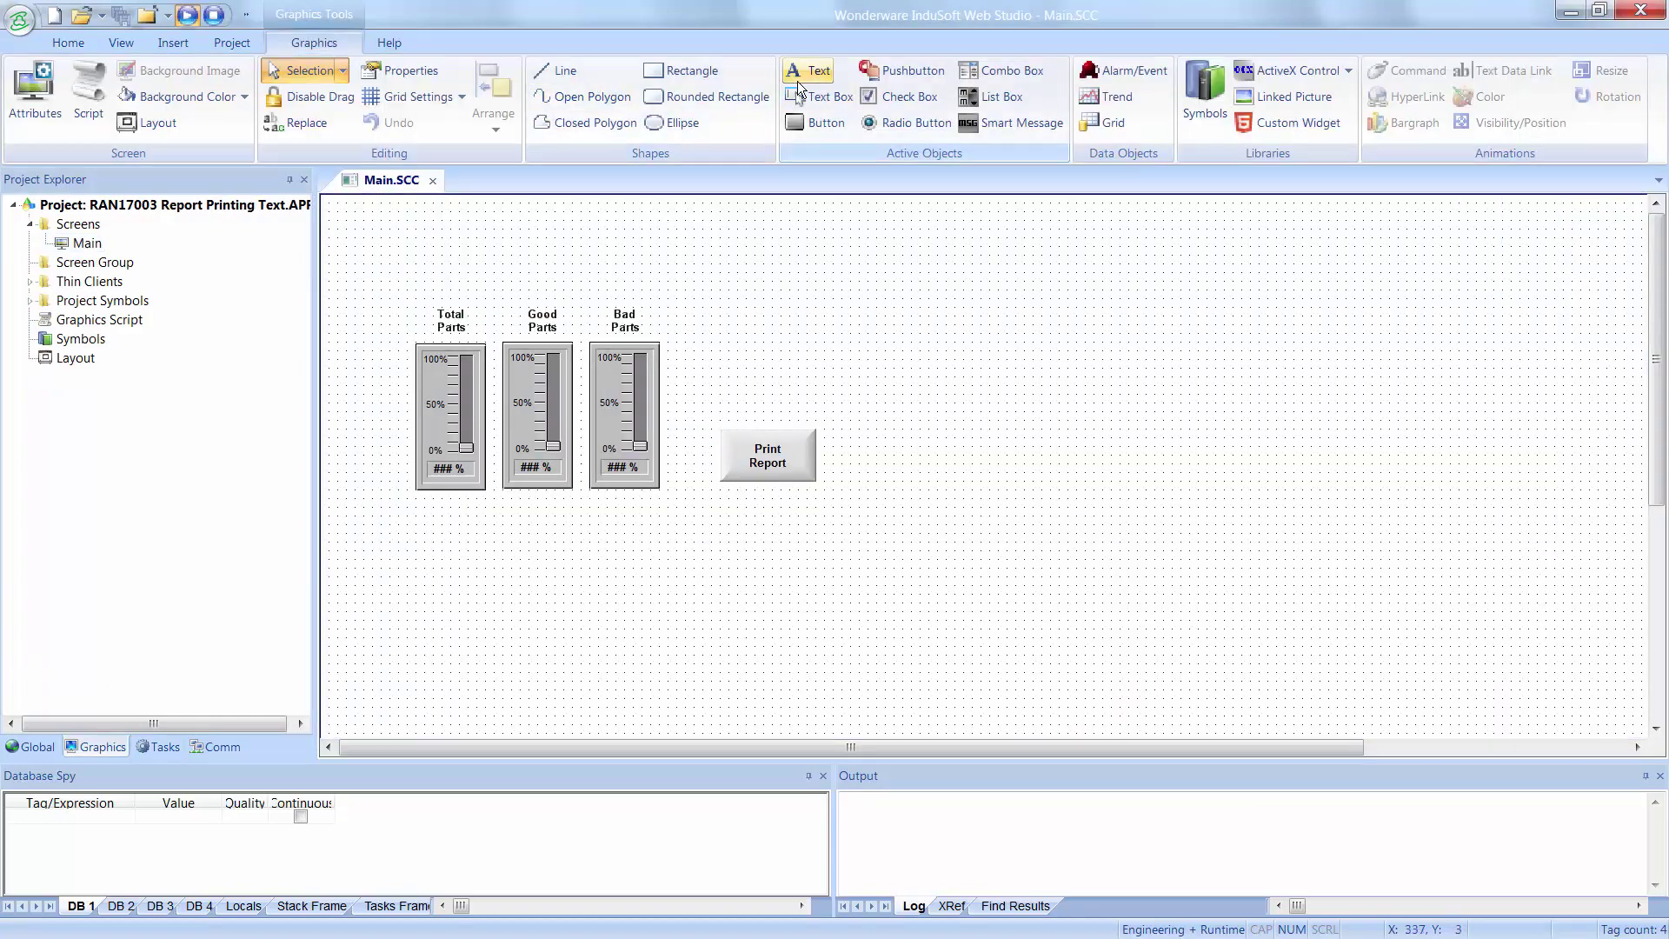
- Place a 'Report Name: #########' text label above the Print Report button
{"action": "left_click", "coordinate": [810, 70]}
{"action": "left_click", "coordinate": [741, 370]}
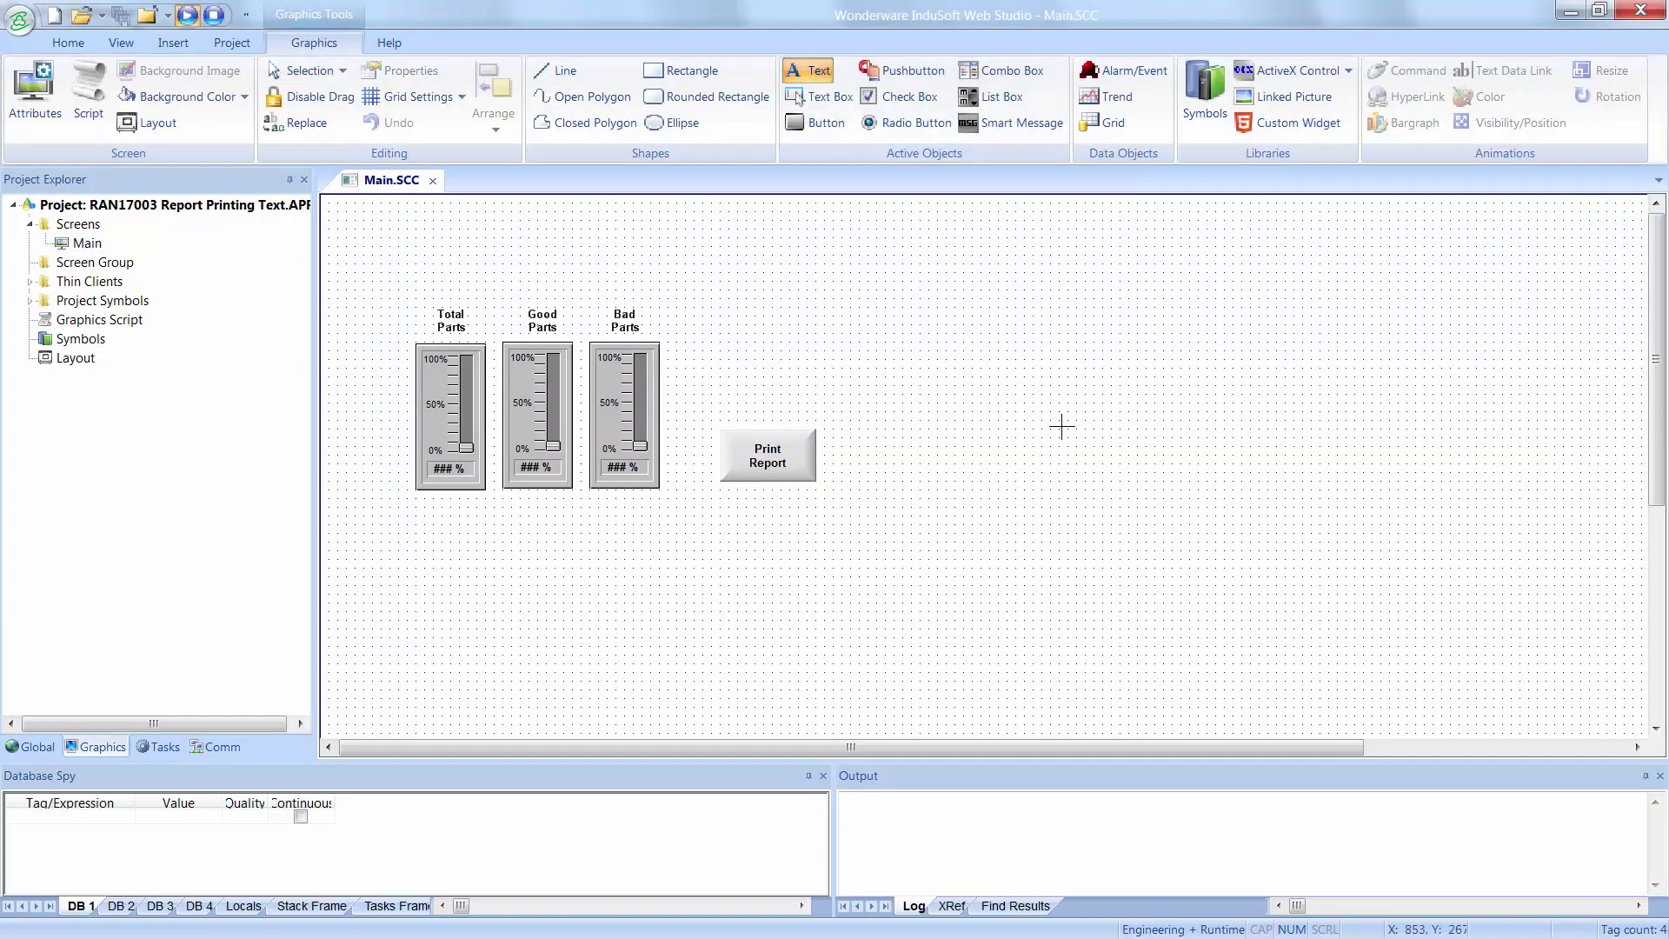
{"action": "type", "text": "Reo"}
{"action": "key", "text": "BackSpace"}
{"action": "type", "text": "port"}
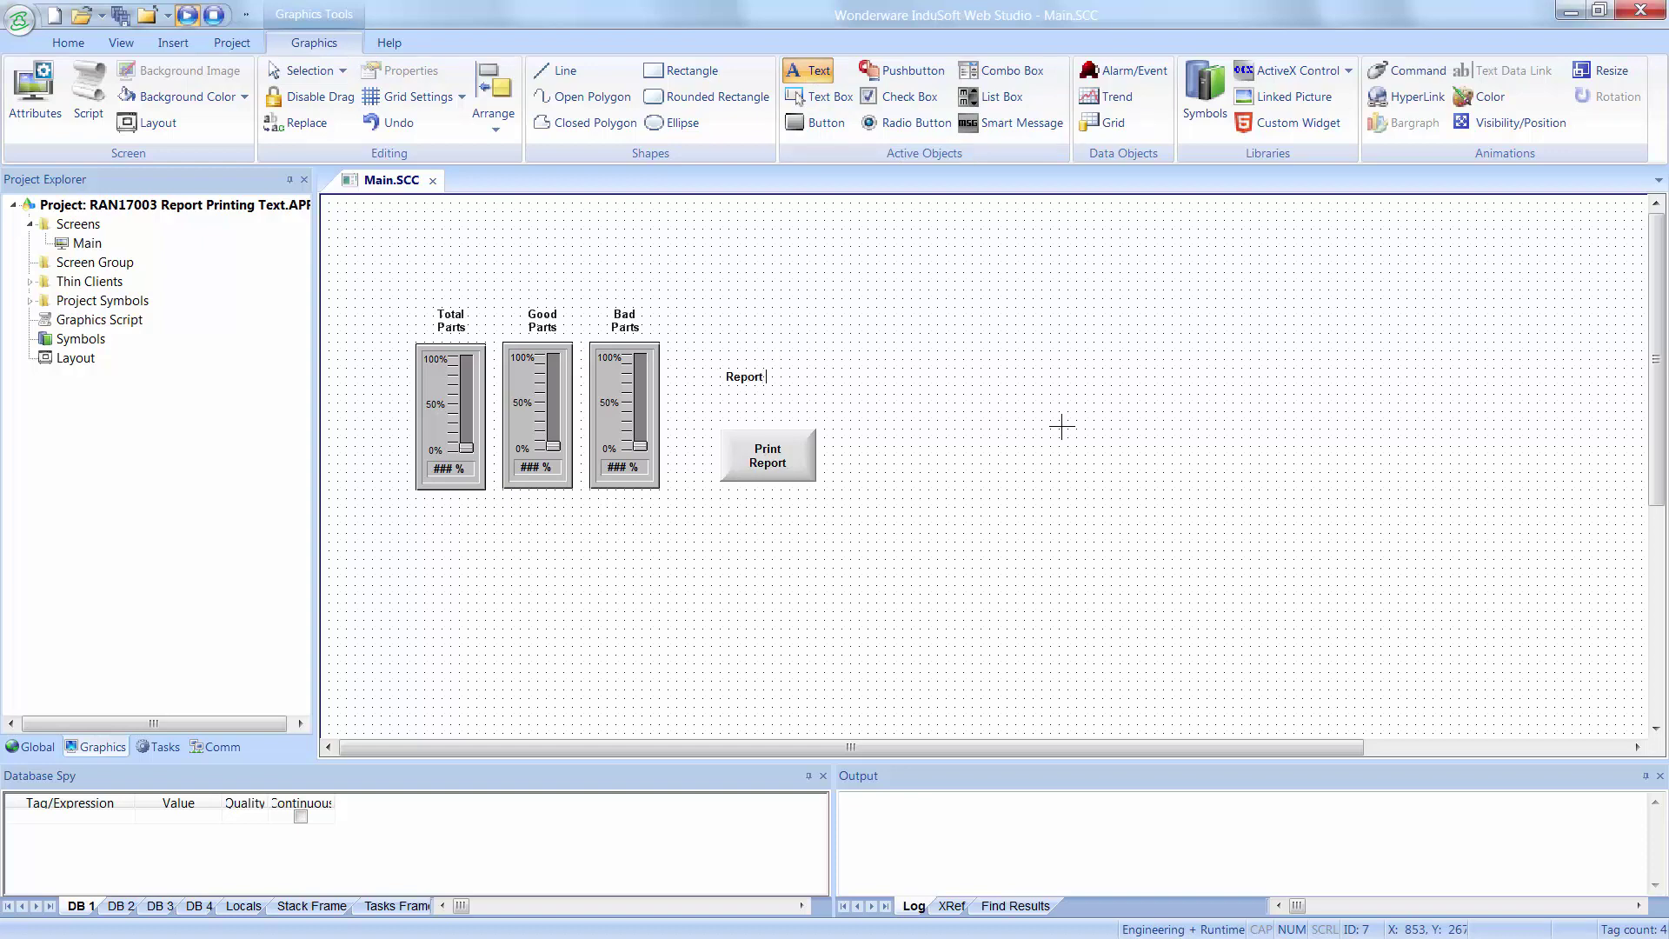
{"action": "type", "text": " Name: #########"}
{"action": "key", "text": "Escape"}
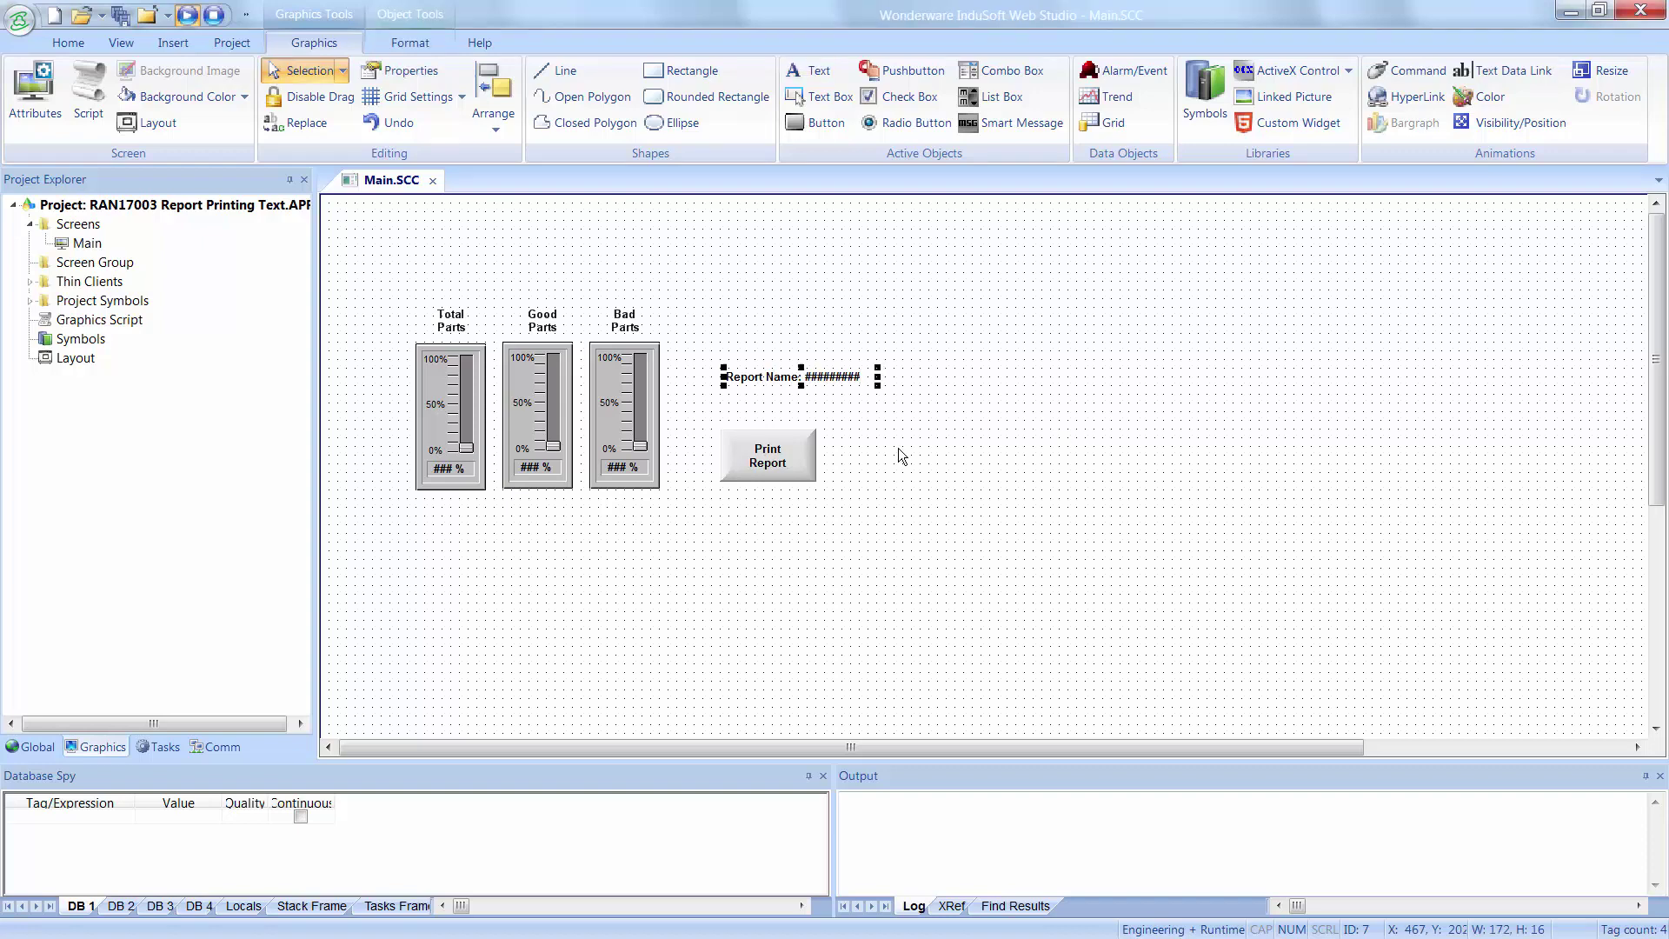
- Link the label's Text Data Link to the ReportName tag with Input Enabled
{"action": "double_click", "coordinate": [817, 380]}
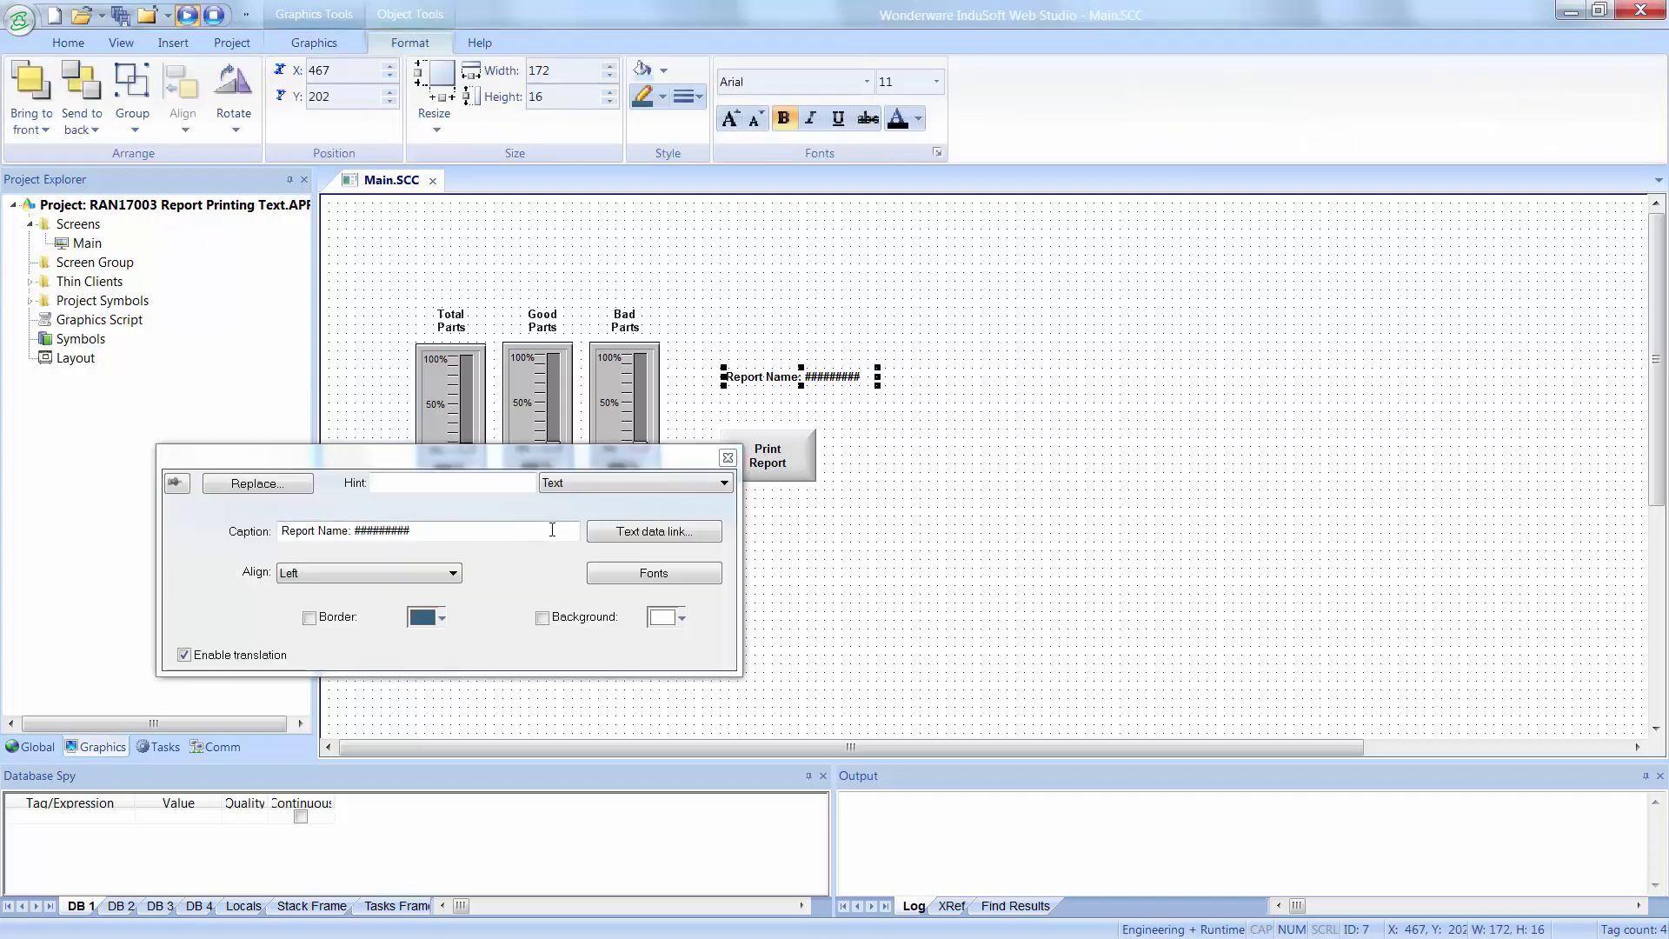
{"action": "left_click", "coordinate": [598, 533]}
{"action": "type", "text": "R"}
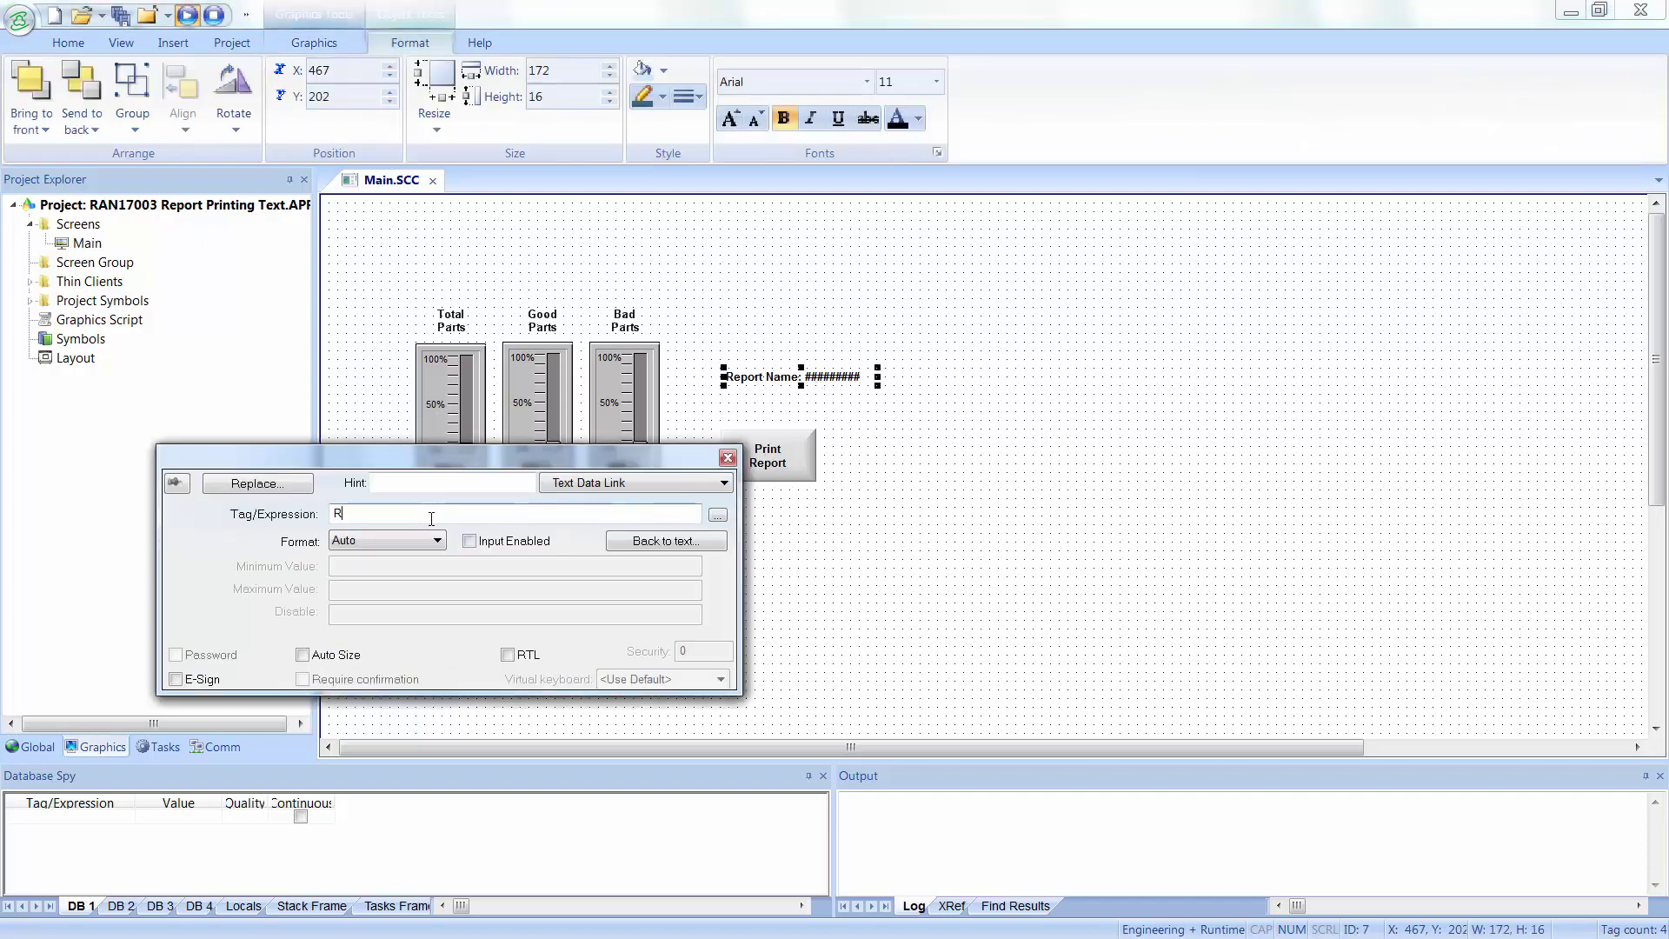
{"action": "type", "text": "eportName"}
{"action": "left_click", "coordinate": [470, 541]}
{"action": "left_click", "coordinate": [883, 561]}
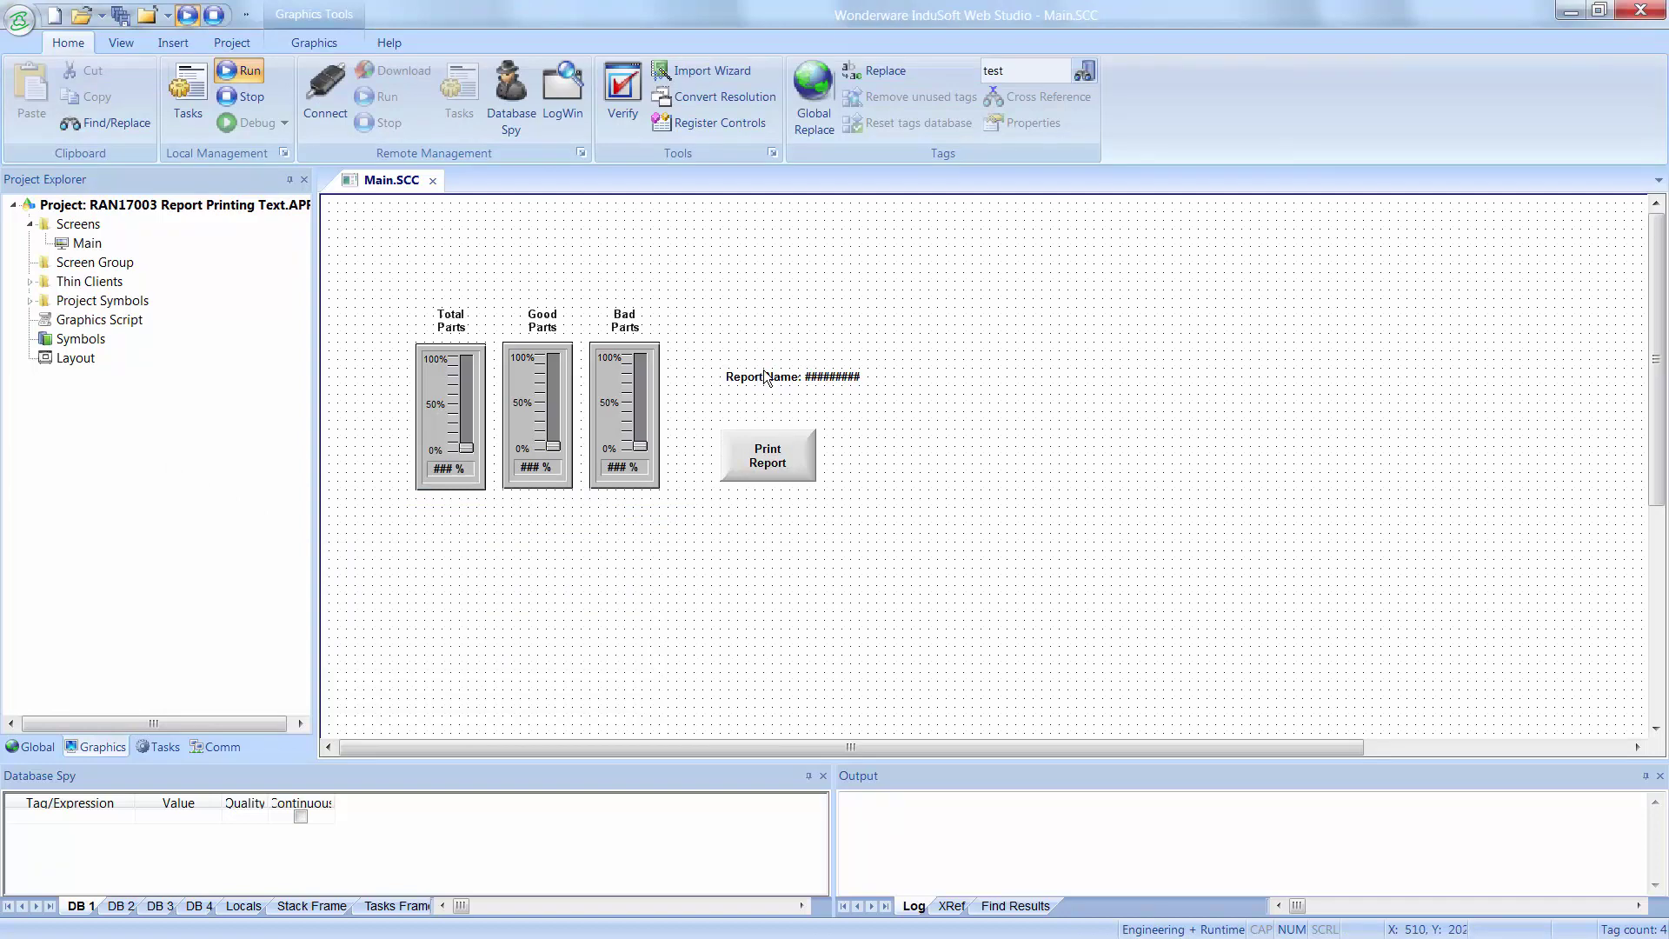
- Extend the label caption with five more # characters and close the Main screen
{"action": "double_click", "coordinate": [833, 378]}
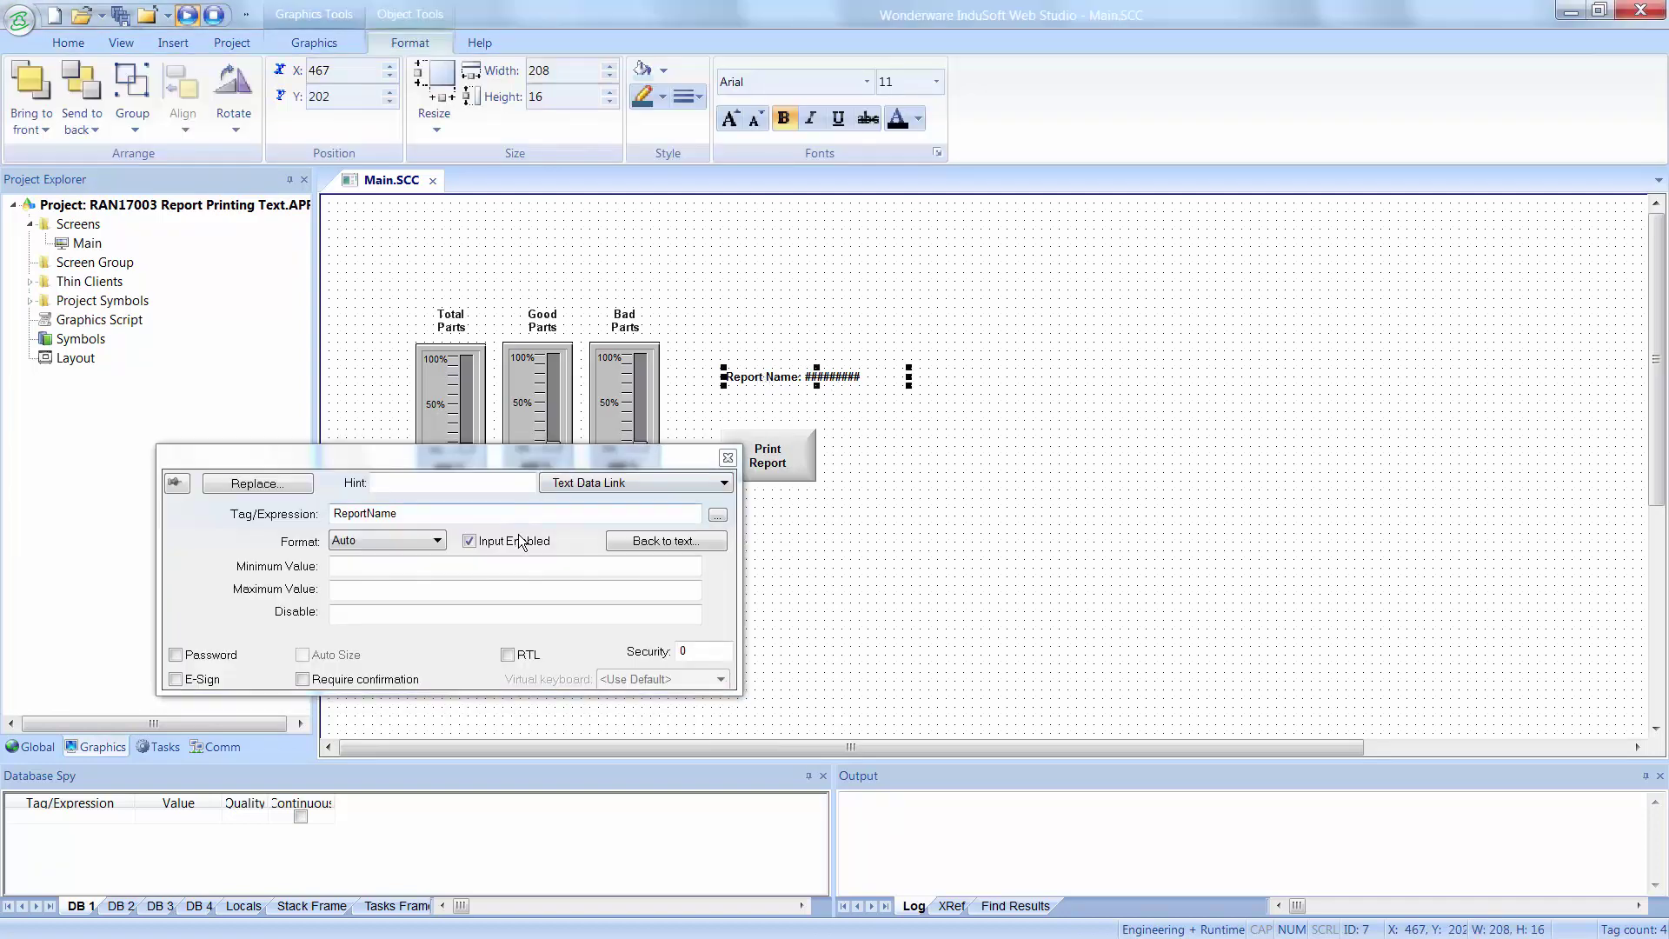
{"action": "left_click", "coordinate": [666, 541]}
{"action": "left_click", "coordinate": [461, 530]}
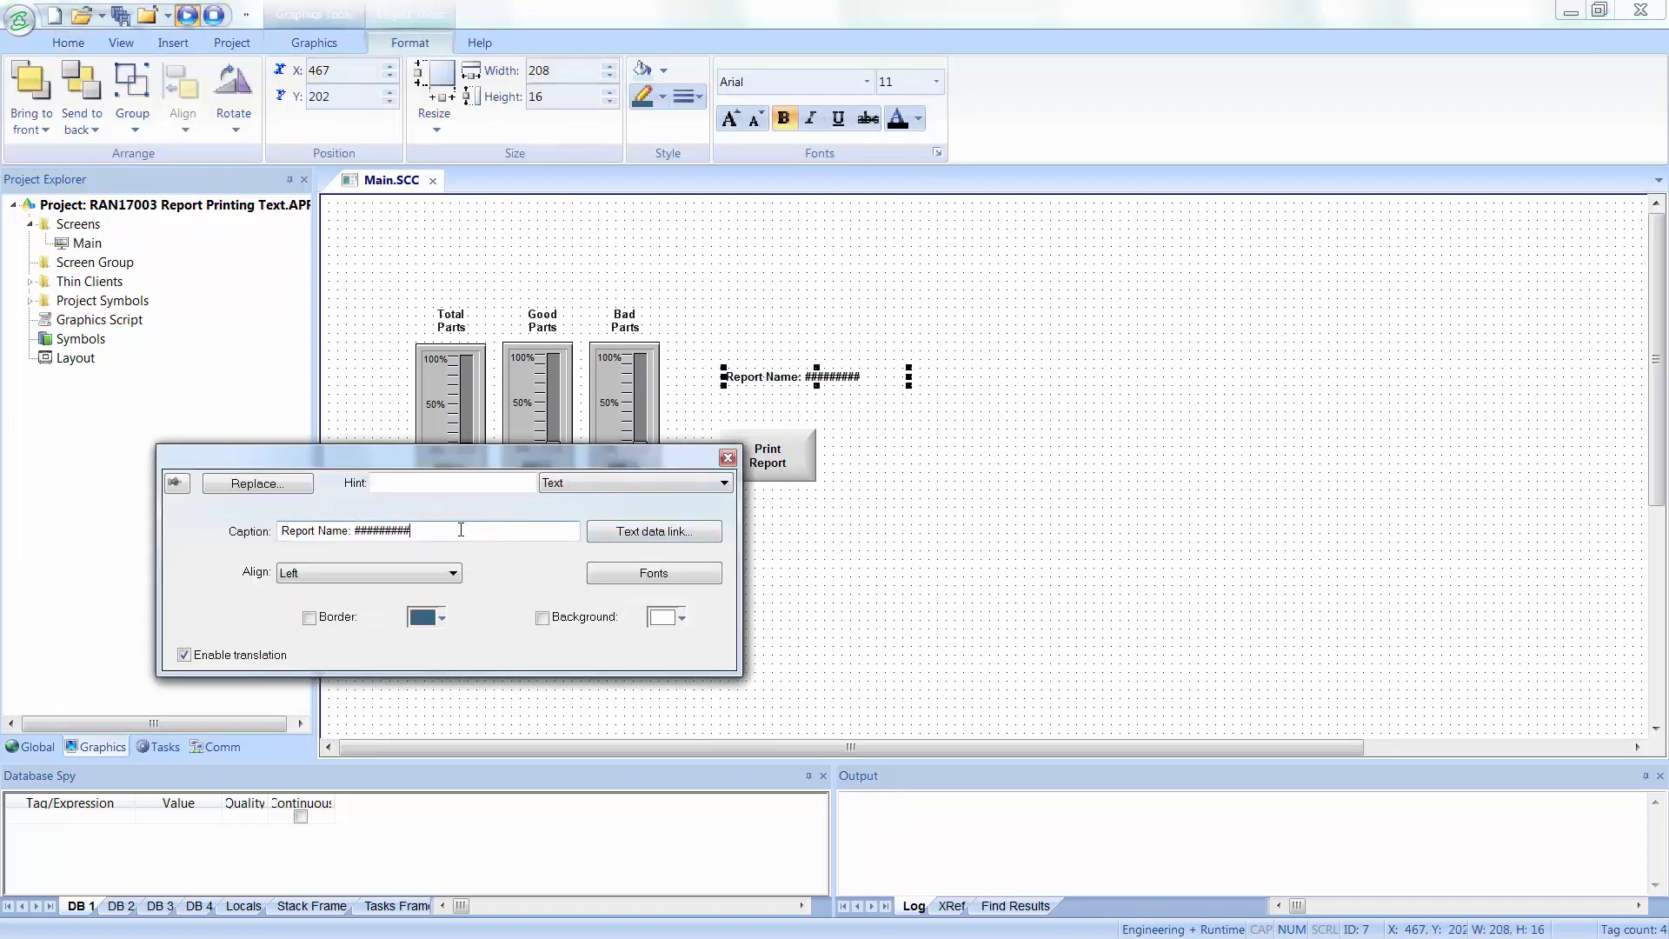
{"action": "type", "text": "######"}
{"action": "left_click", "coordinate": [838, 626]}
{"action": "left_click", "coordinate": [432, 180]}
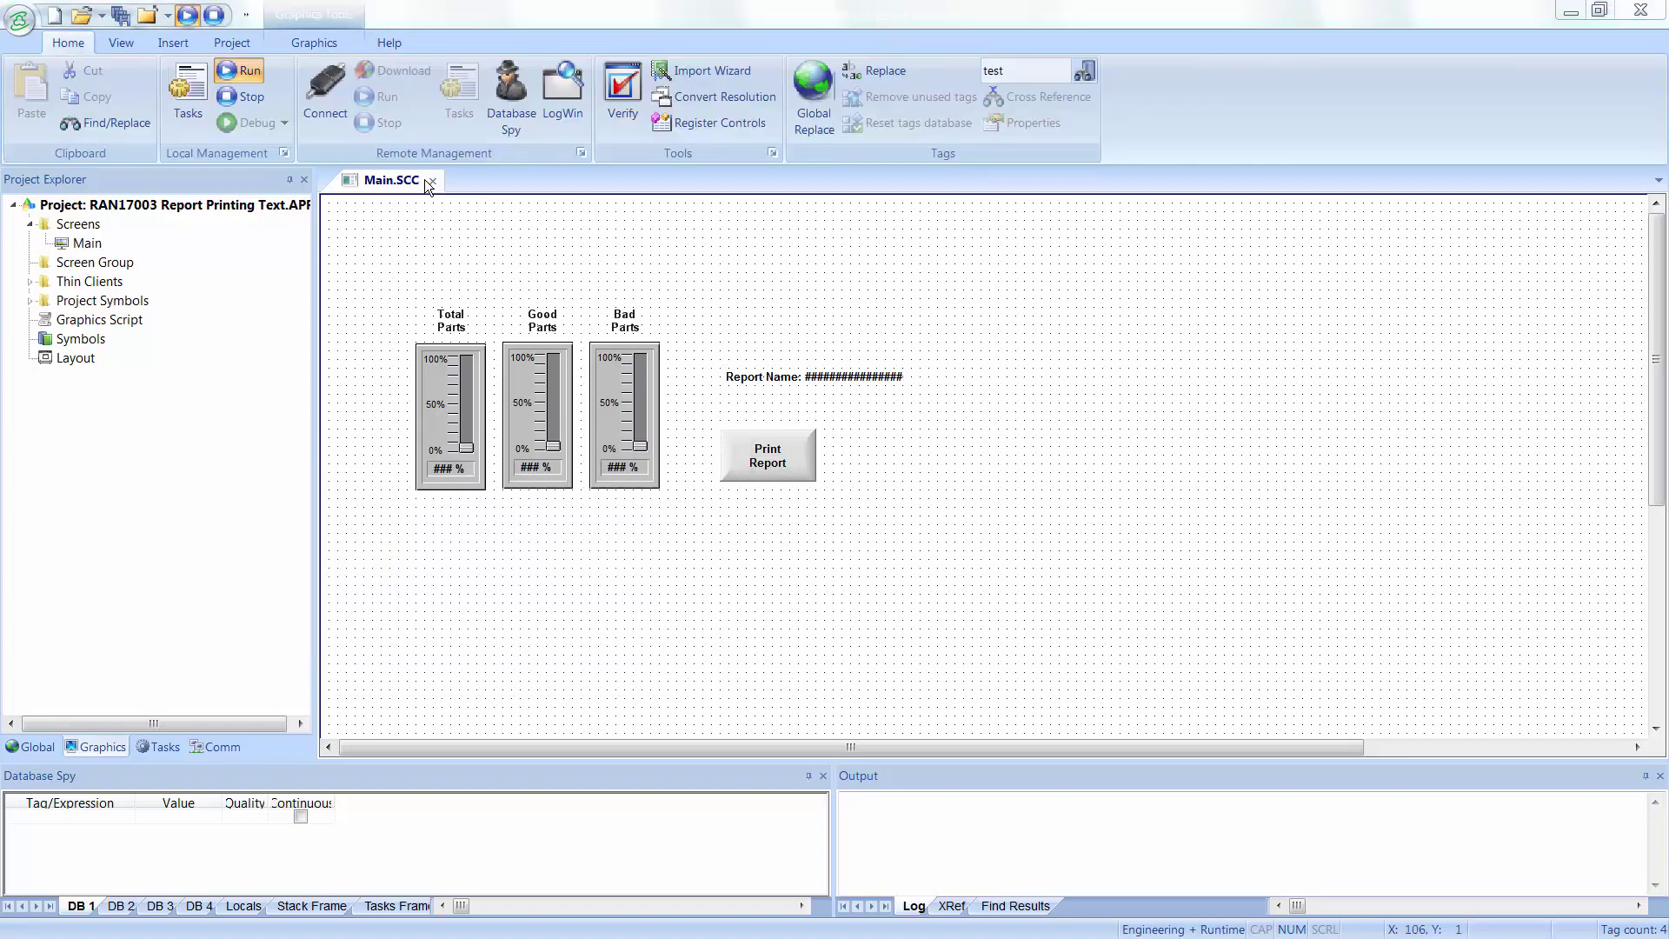
- Confirm saving the changes to the Main.SCC screen as it closes
{"action": "key", "text": "Return"}
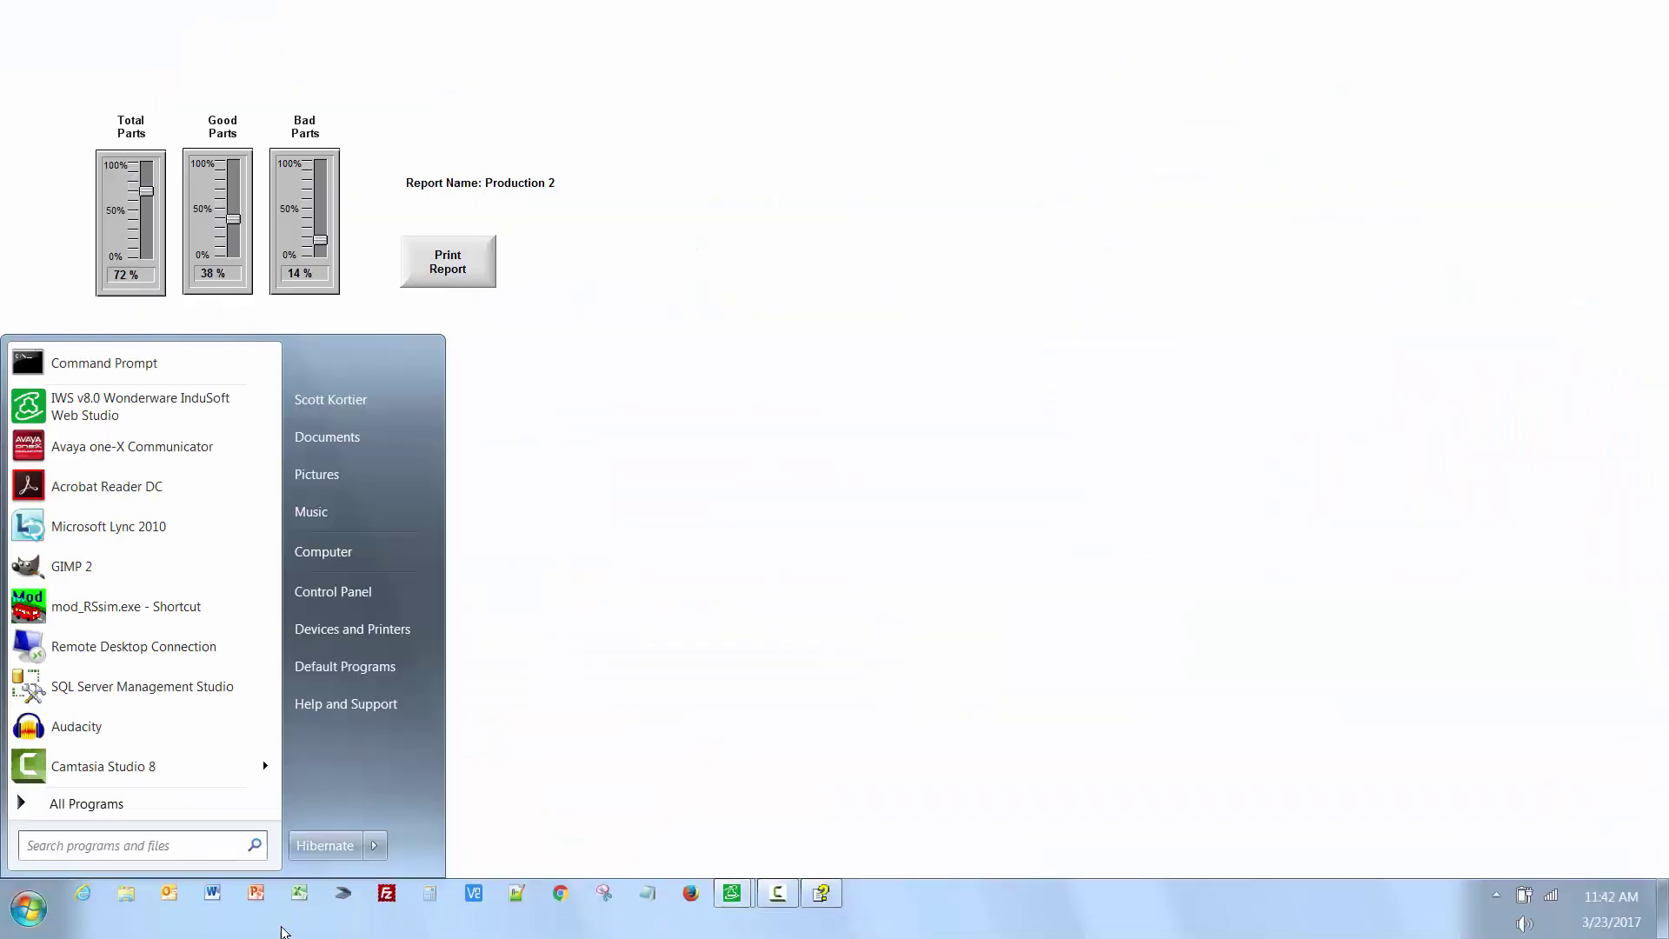
- Open Windows Explorer and select PRODUCTION 1.TXT in the RAN17003 Report Printing Text folder
{"action": "left_click", "coordinate": [128, 896]}
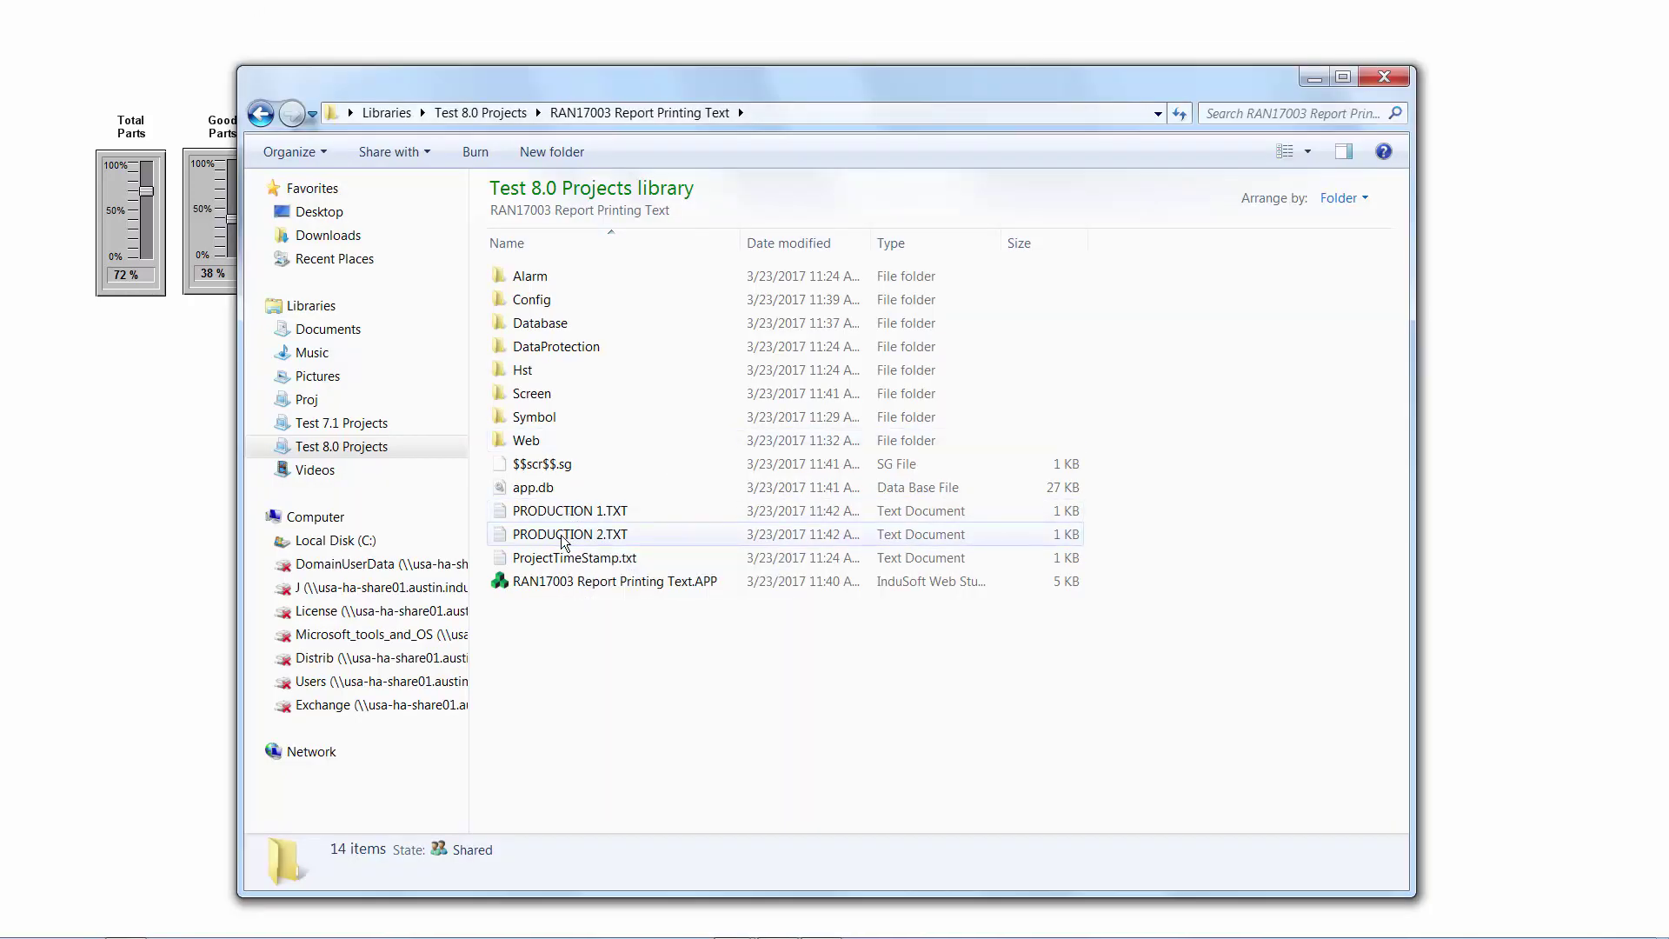
{"action": "left_click", "coordinate": [565, 513]}
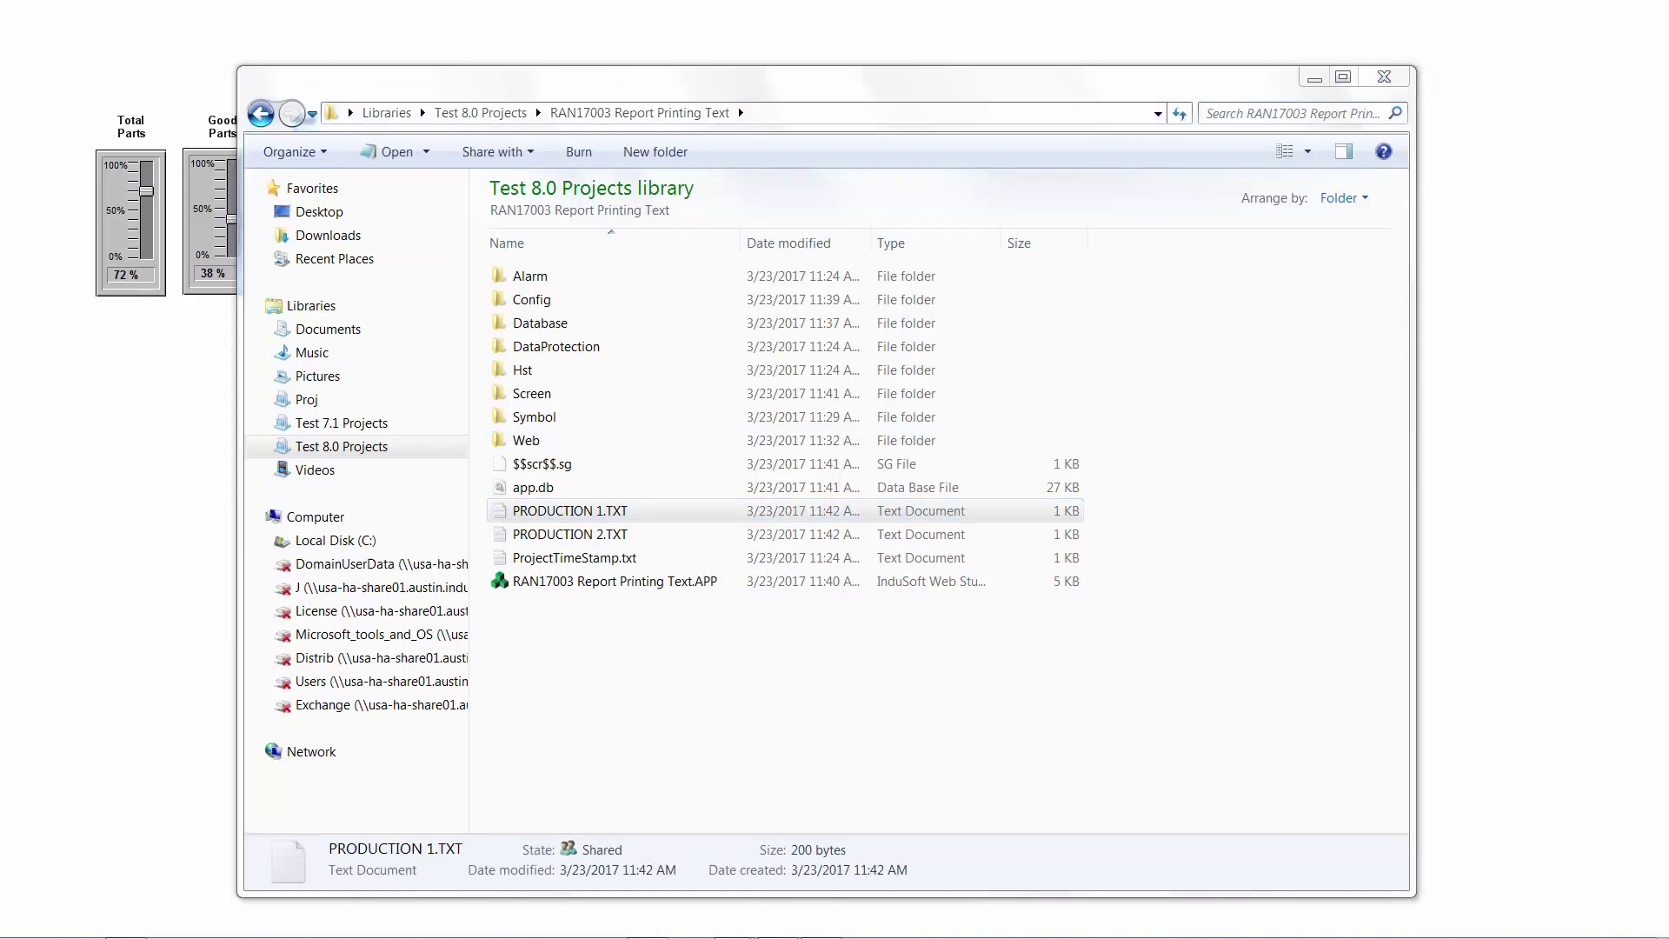
- Open PRODUCTION 1.TXT and PRODUCTION 2.TXT in Notepad, arranged side by side (93/66/1 vs 72/38/14 parts)
{"action": "double_click", "coordinate": [565, 511]}
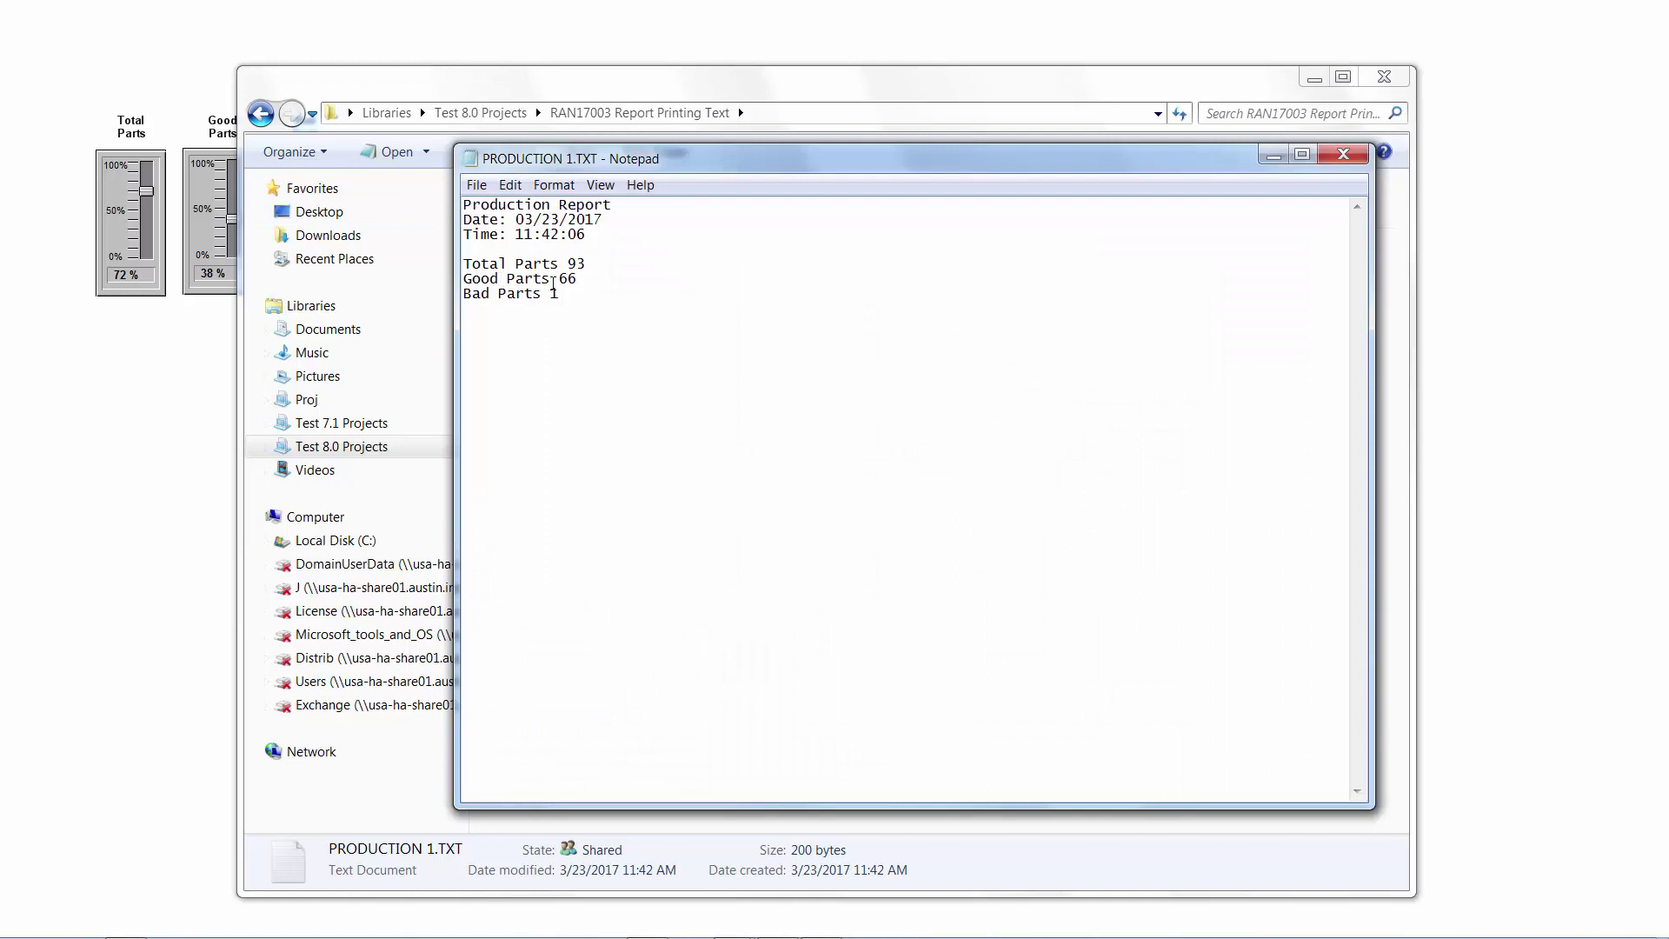
{"action": "left_click_drag", "start_coordinate": [736, 162], "coordinate": [1266, 165]}
{"action": "left_click", "coordinate": [541, 536]}
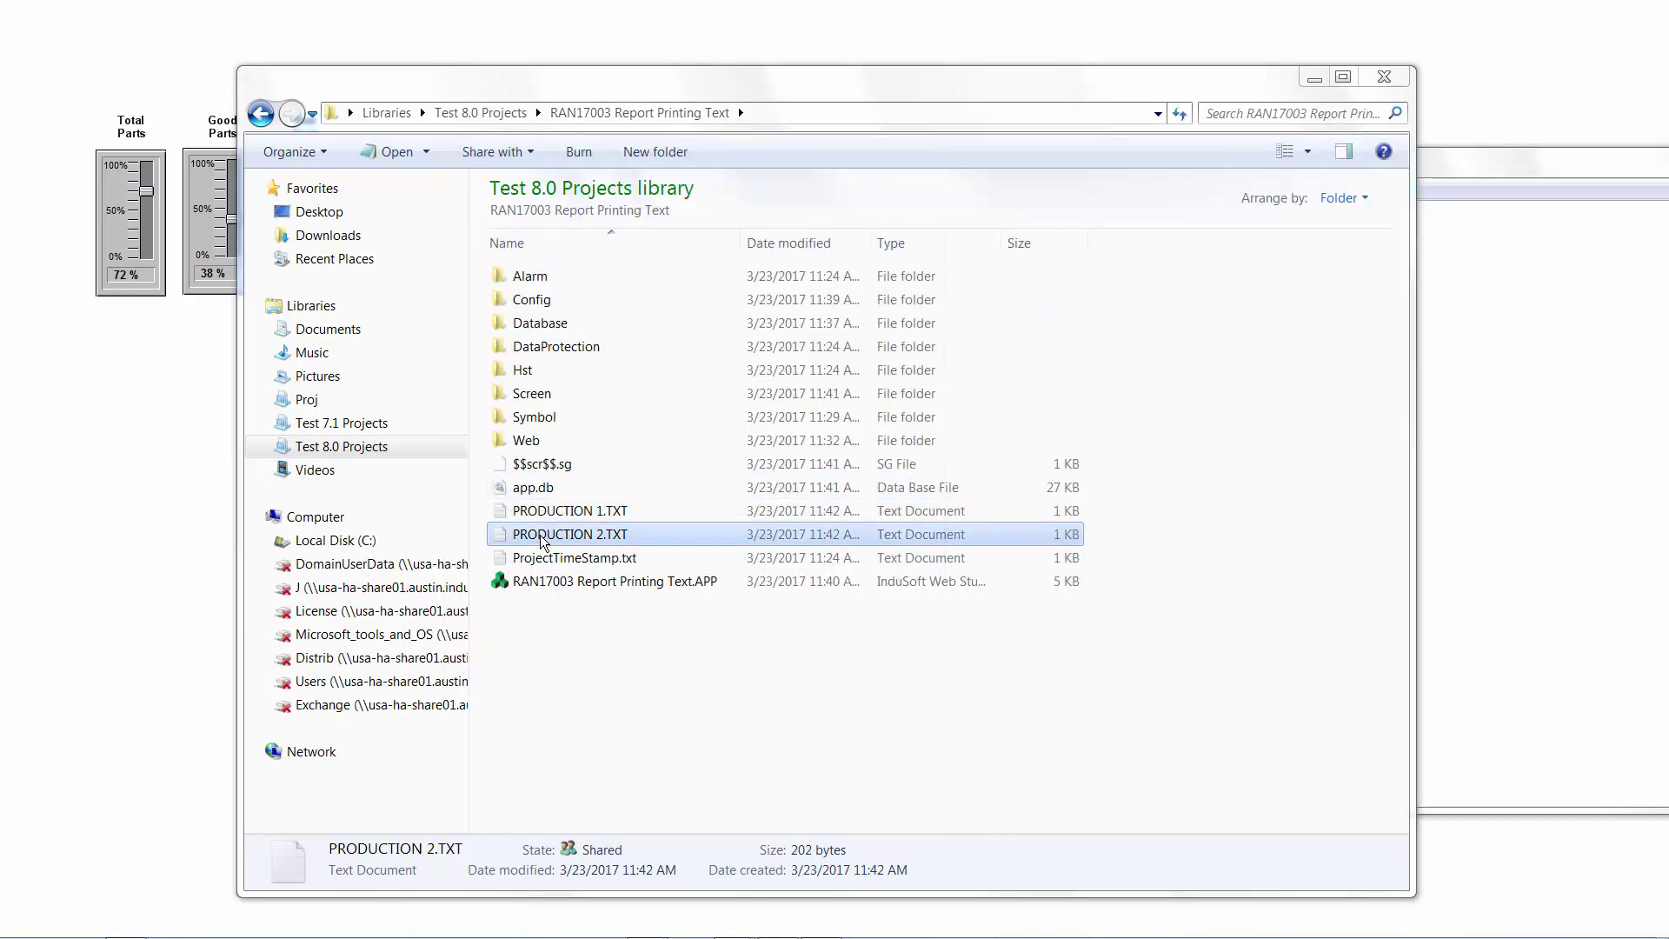
{"action": "left_click_drag", "start_coordinate": [1479, 163], "coordinate": [567, 139]}
{"action": "left_click", "coordinate": [1483, 292]}
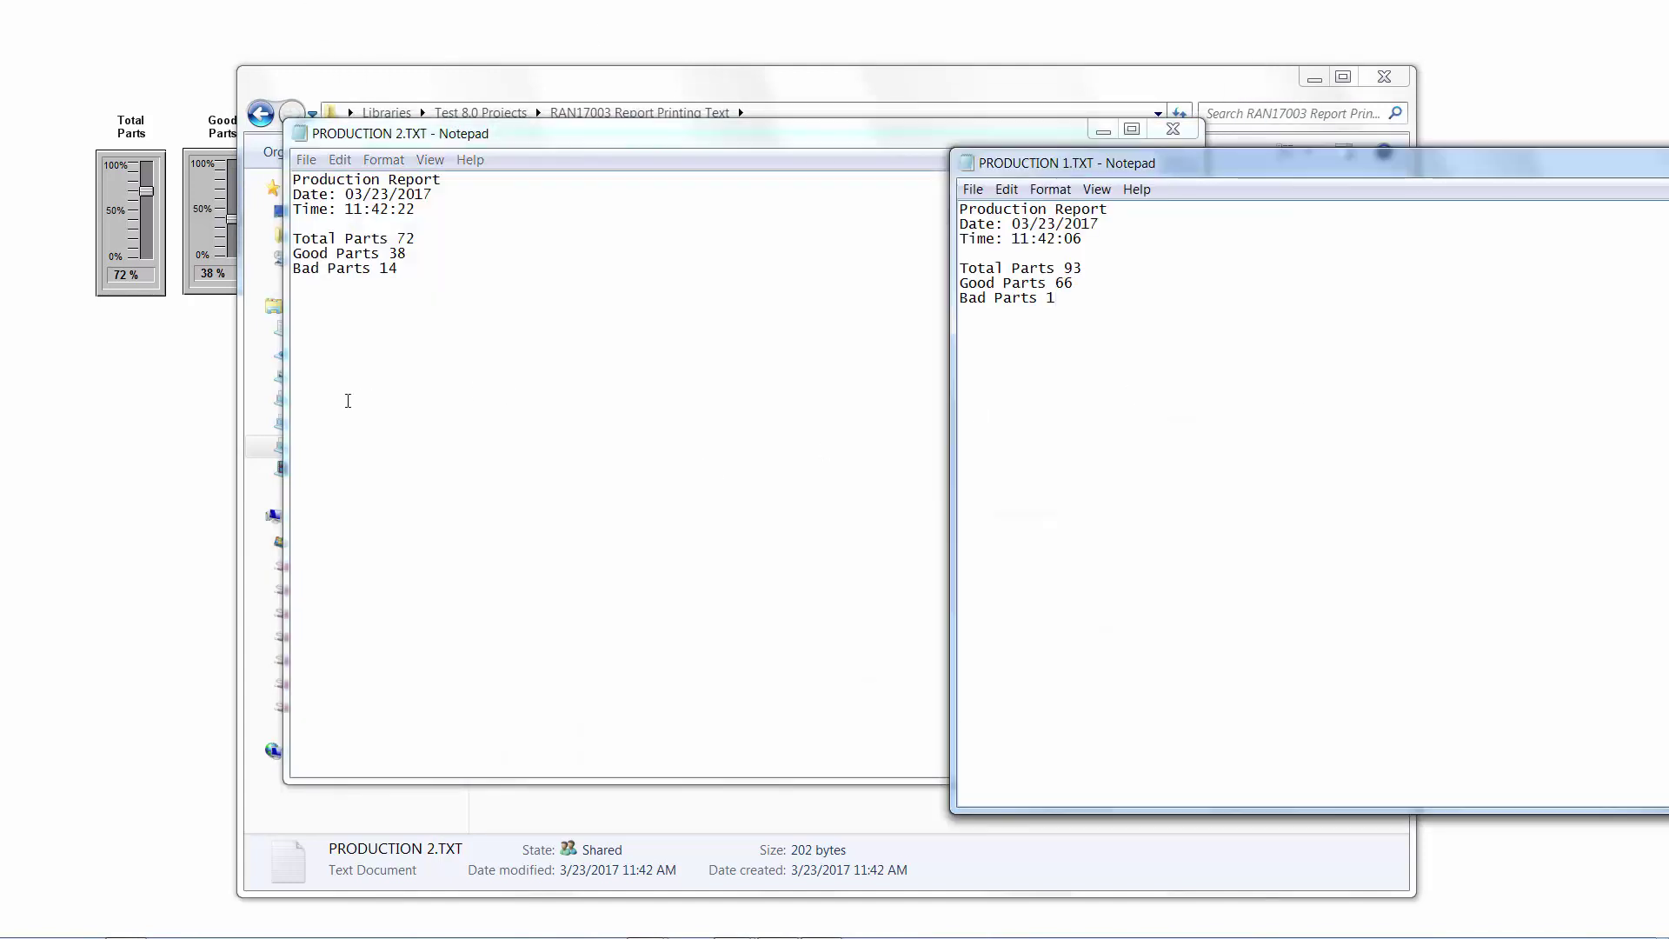